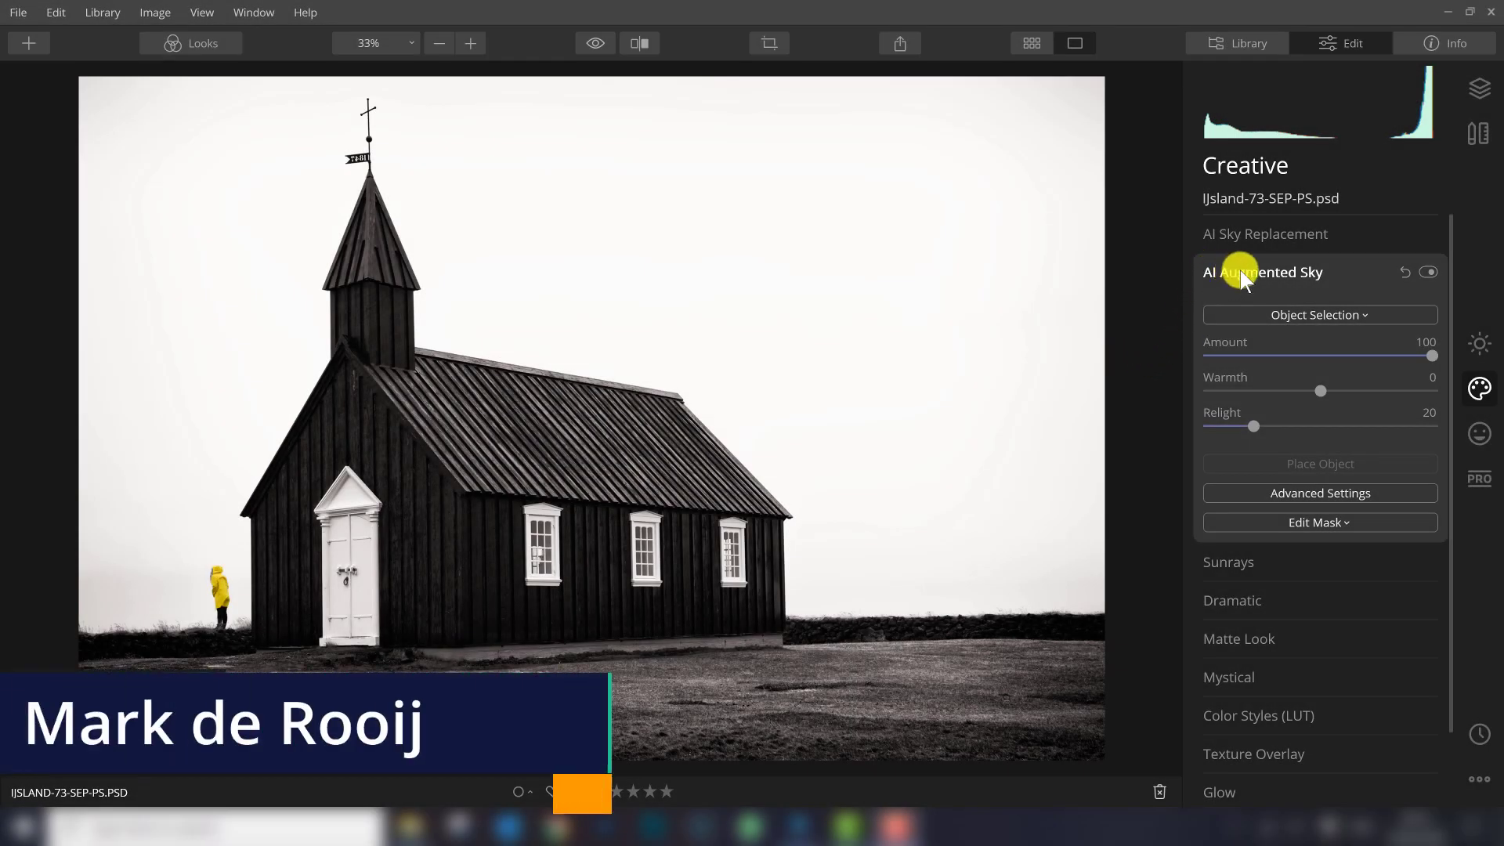
# Step: Open the Object Selection dropdown to list the sky objects for the church photo
pyautogui.click(1286, 313)
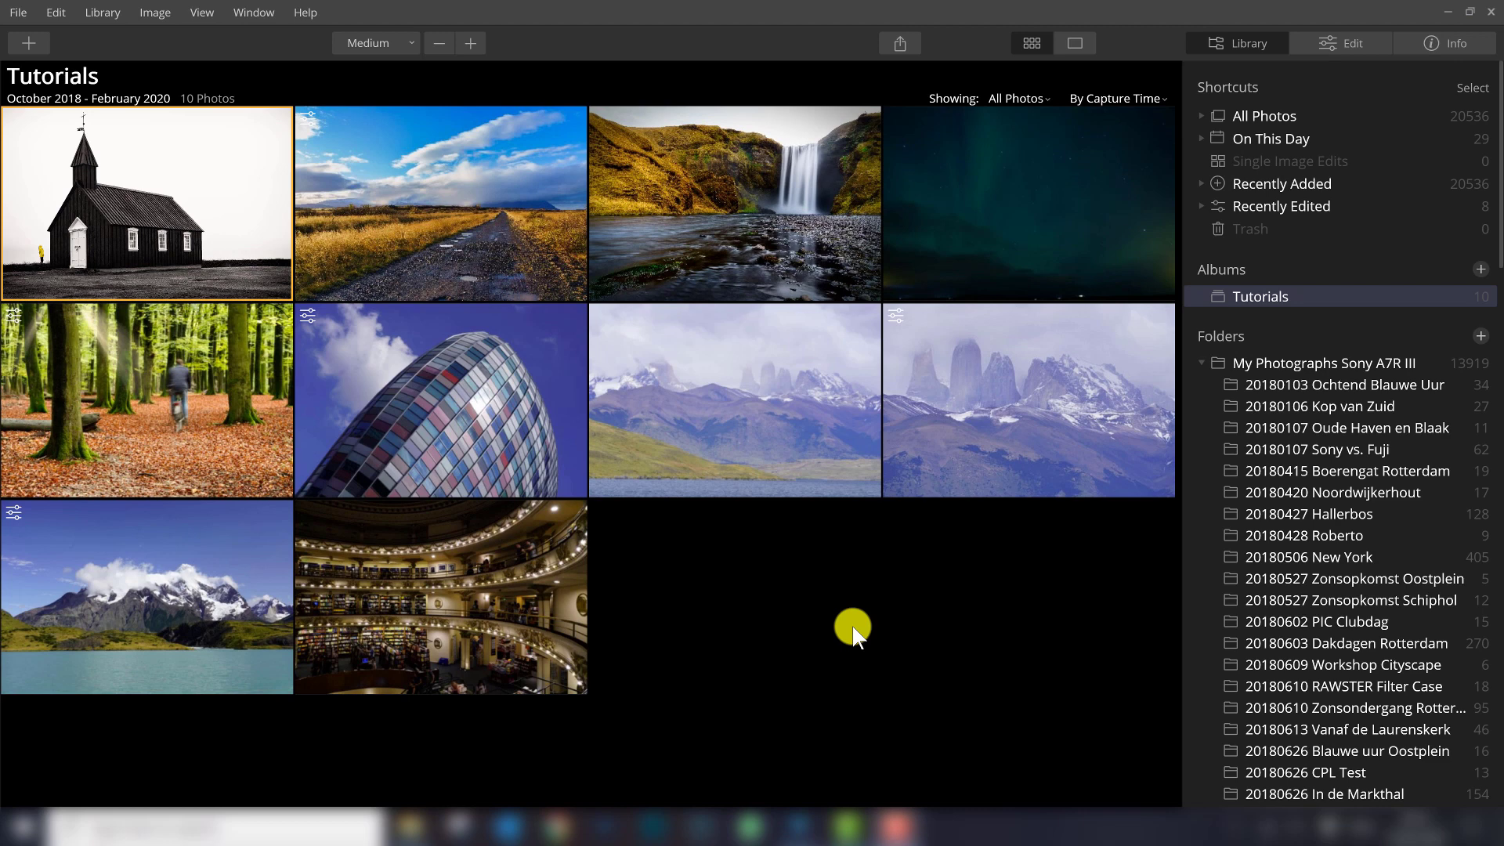
pyautogui.click(306, 11)
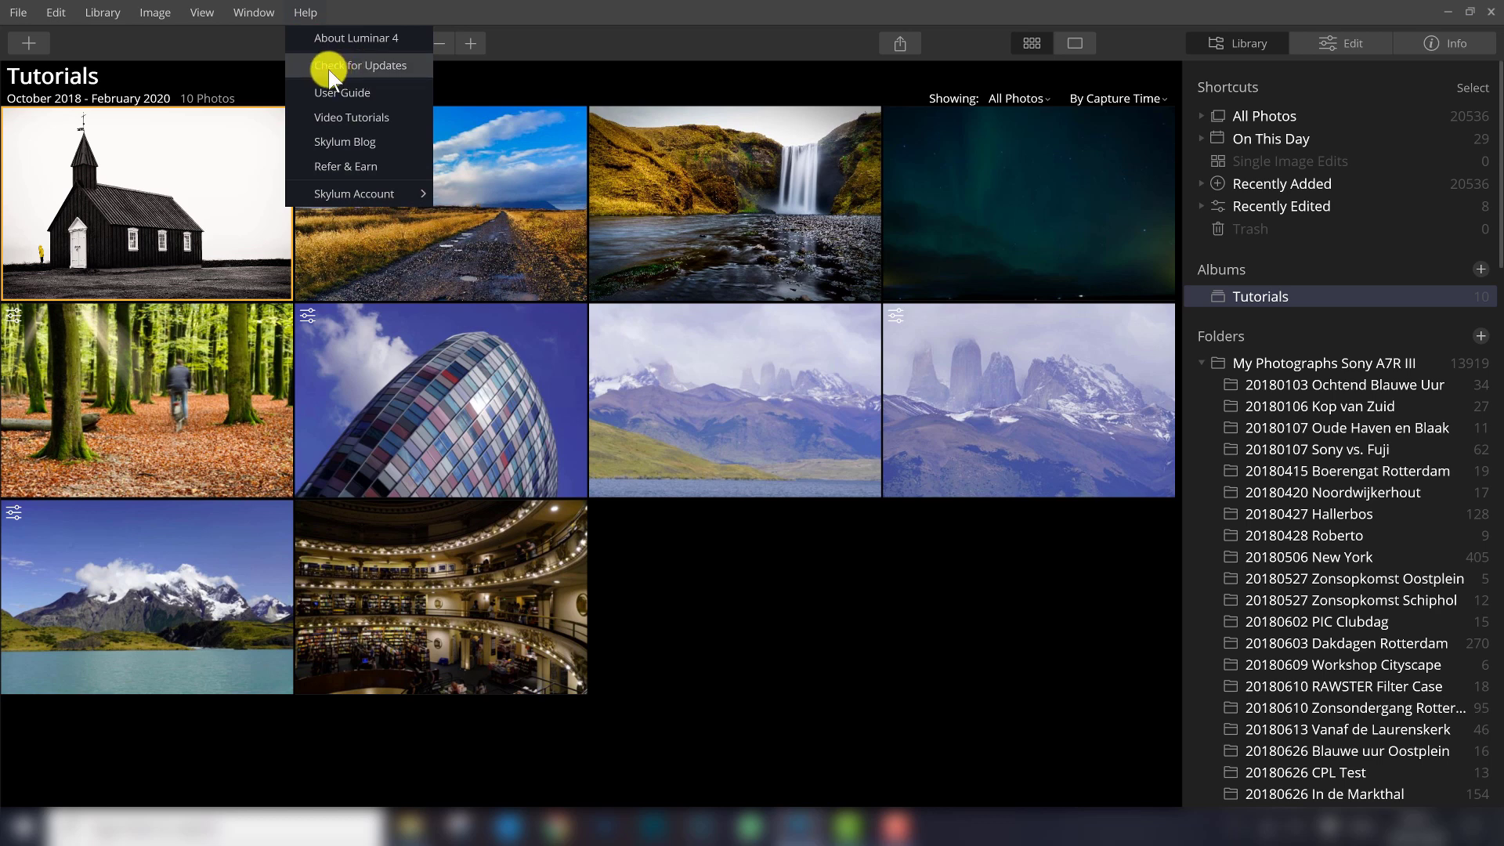
pyautogui.click(728, 640)
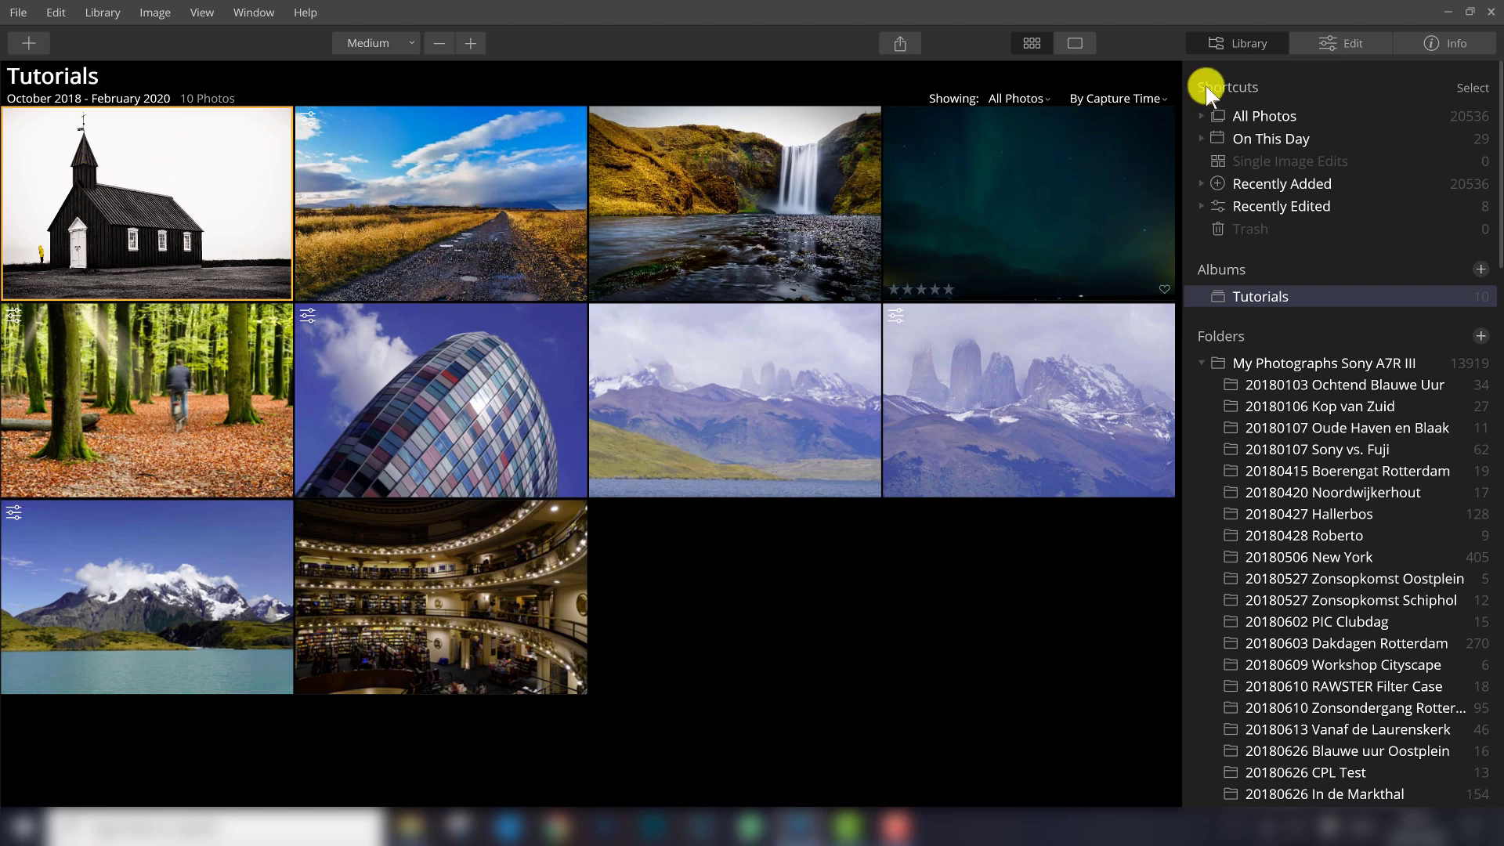
# Step: Open the black church photo in Edit and add the Birds 1 sky object
pyautogui.click(1333, 41)
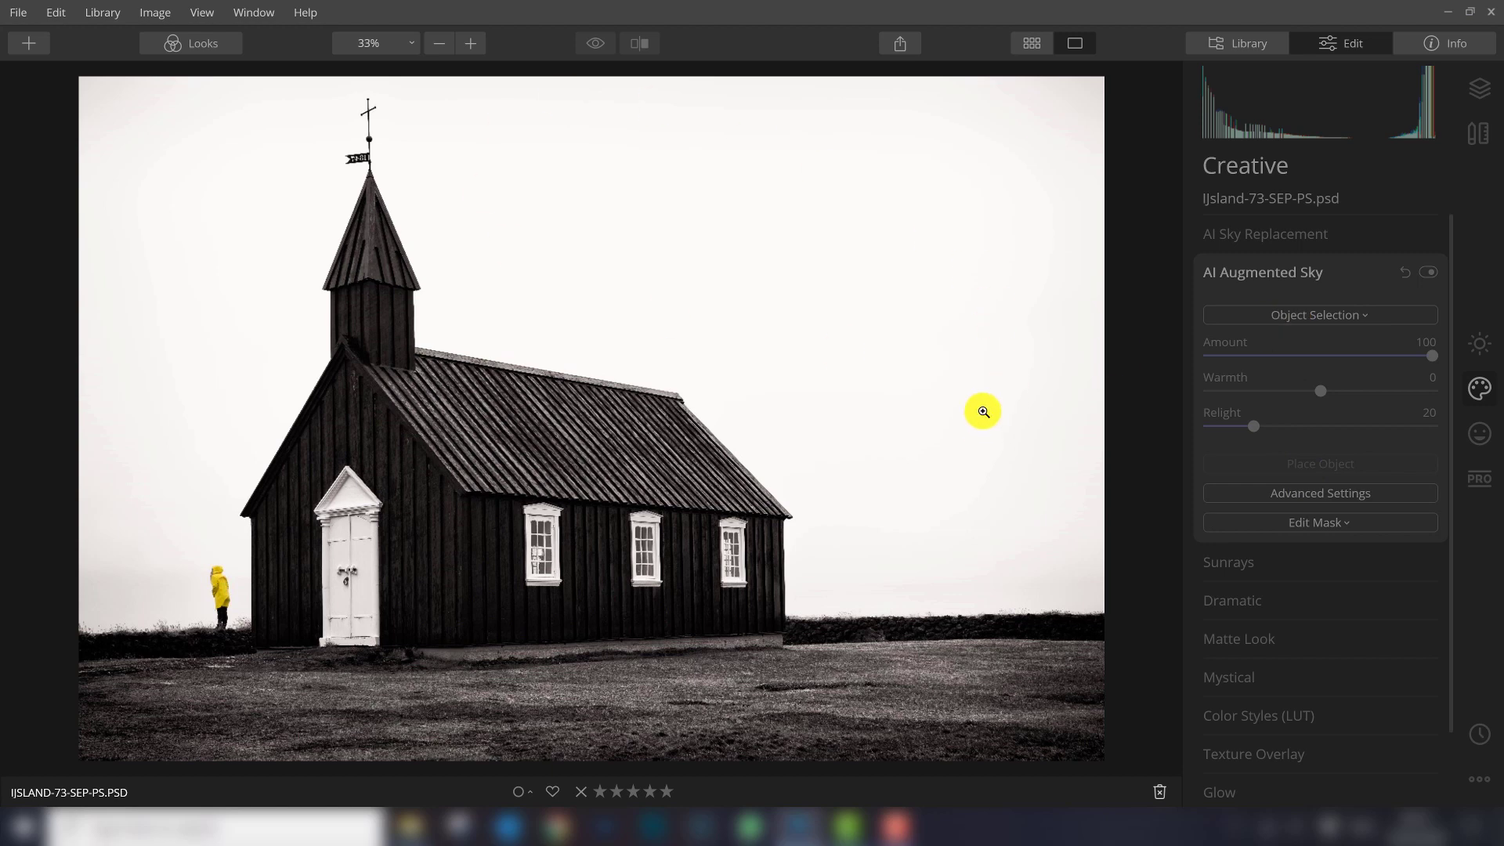
pyautogui.click(1280, 314)
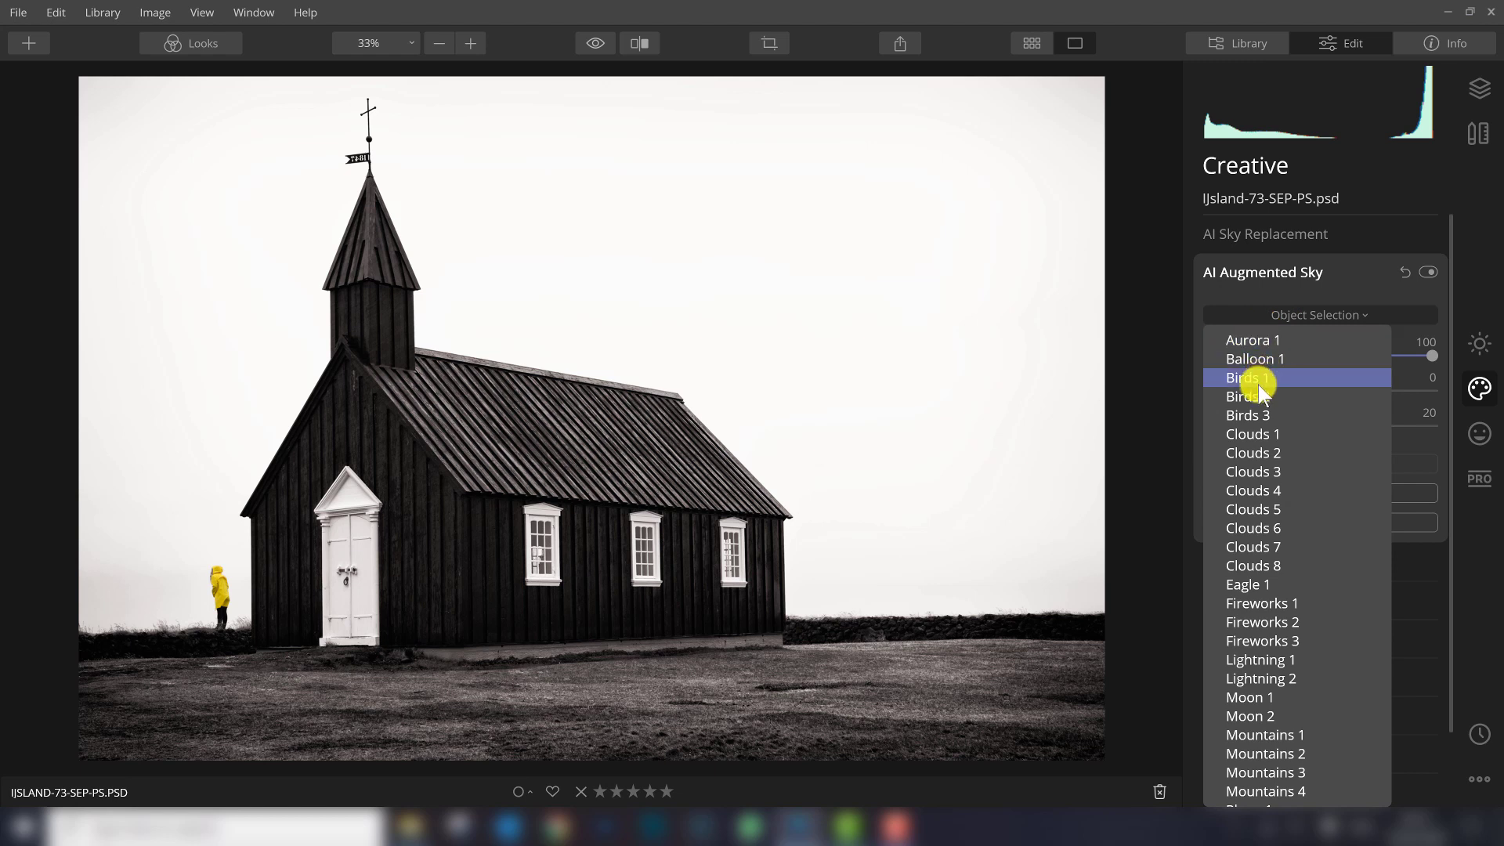
pyautogui.click(1252, 379)
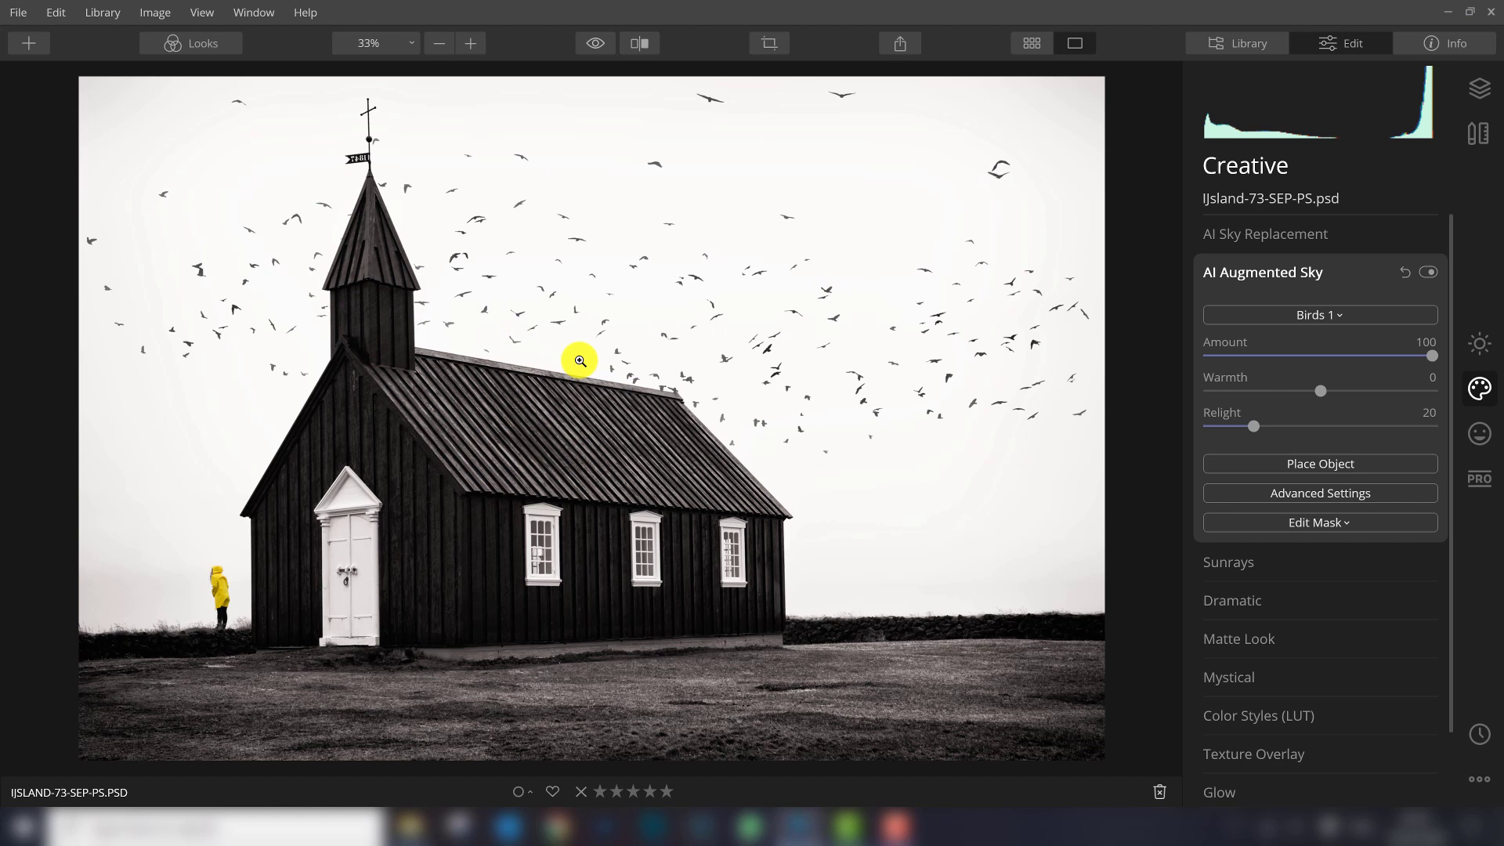
pyautogui.click(356, 216)
pyautogui.moveTo(336, 214); pyautogui.dragTo(396, 339)
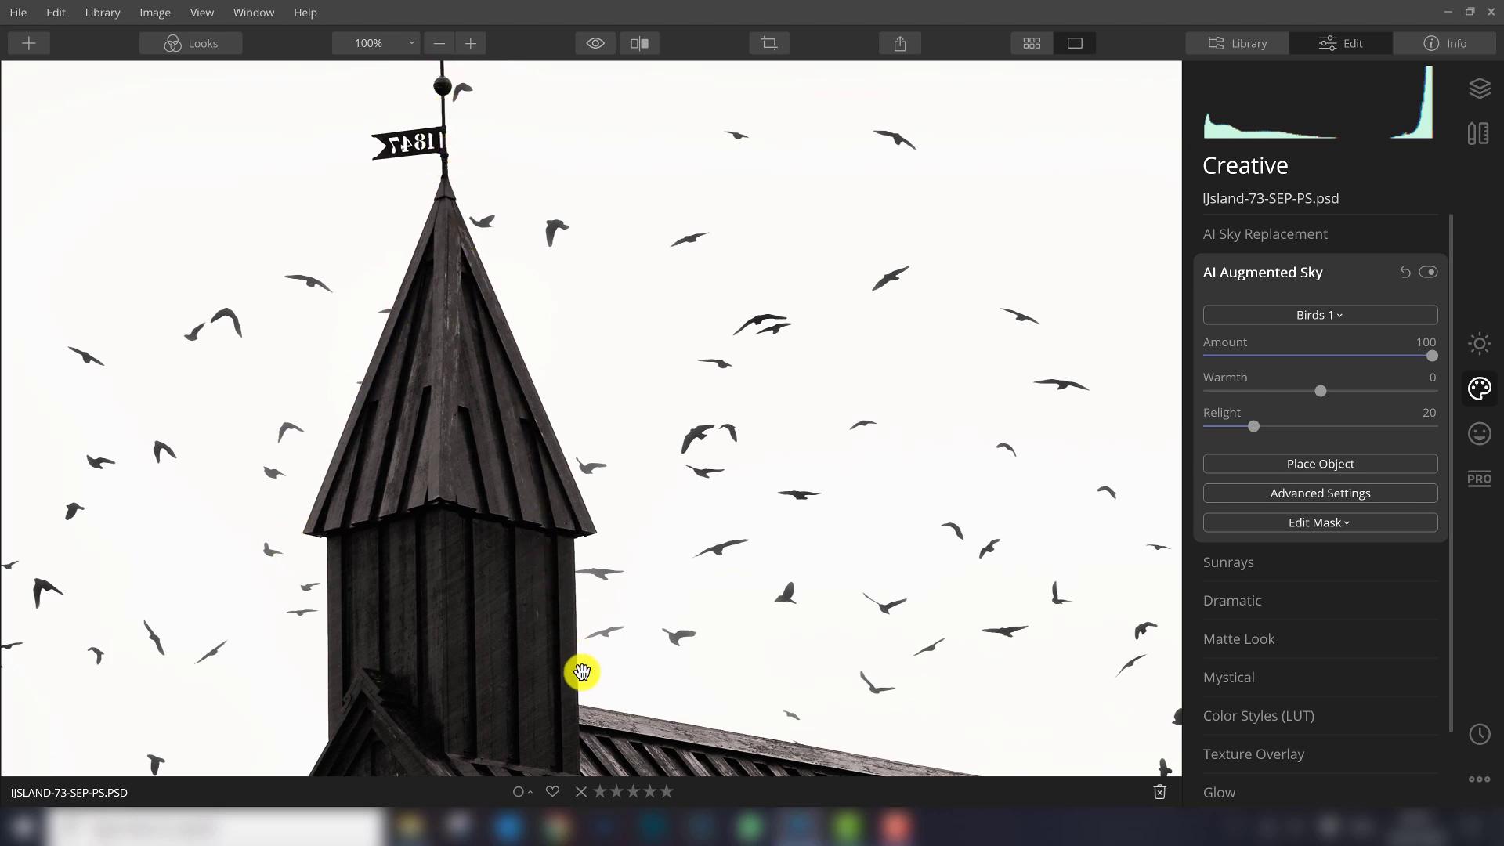
pyautogui.click(494, 511)
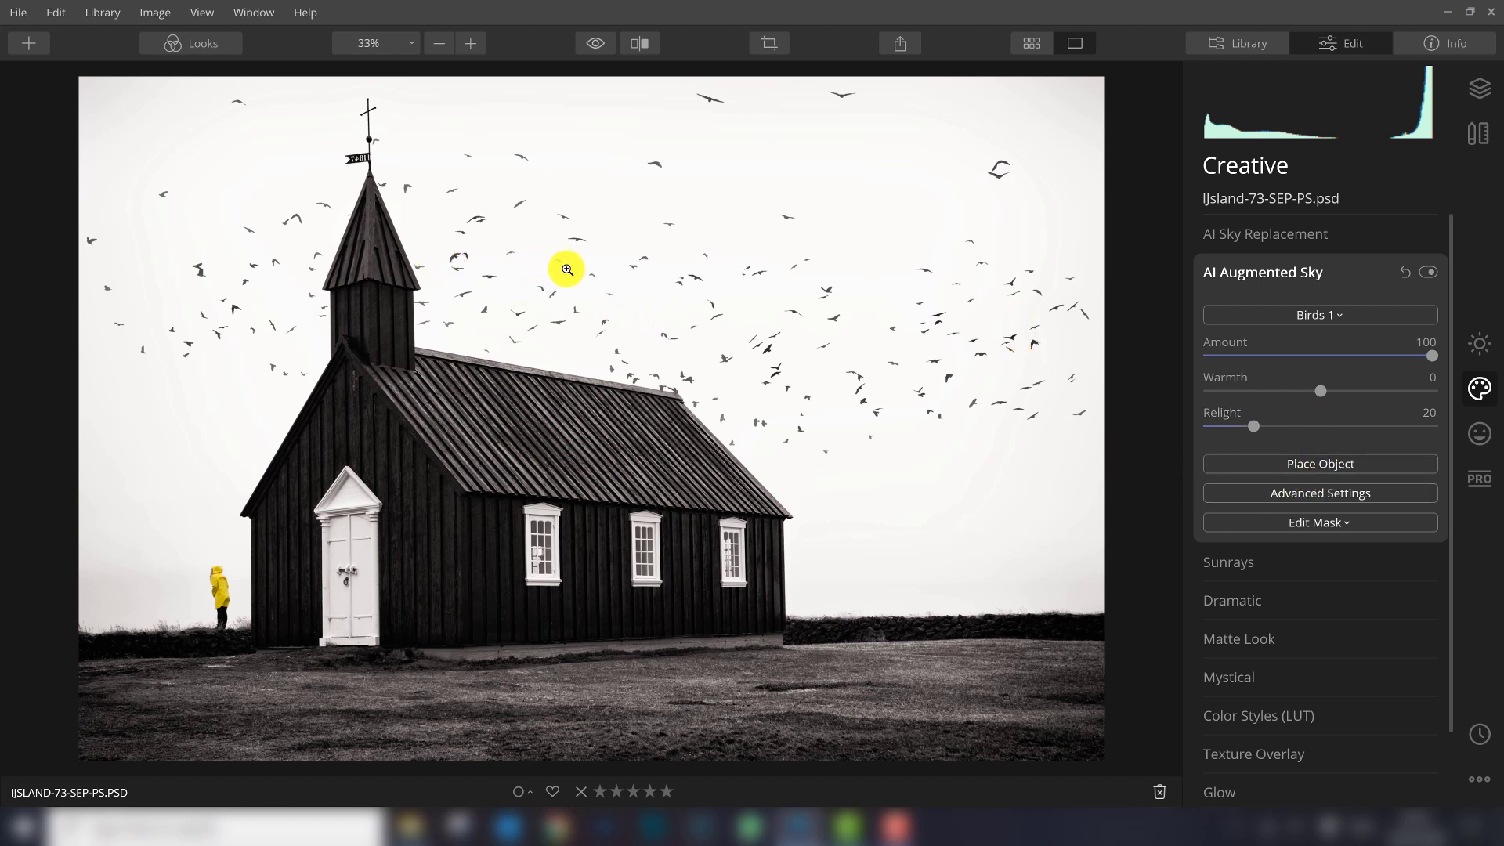
# Step: Move and shrink the Birds 1 flock into the upper sky right of the steeple
pyautogui.click(1272, 464)
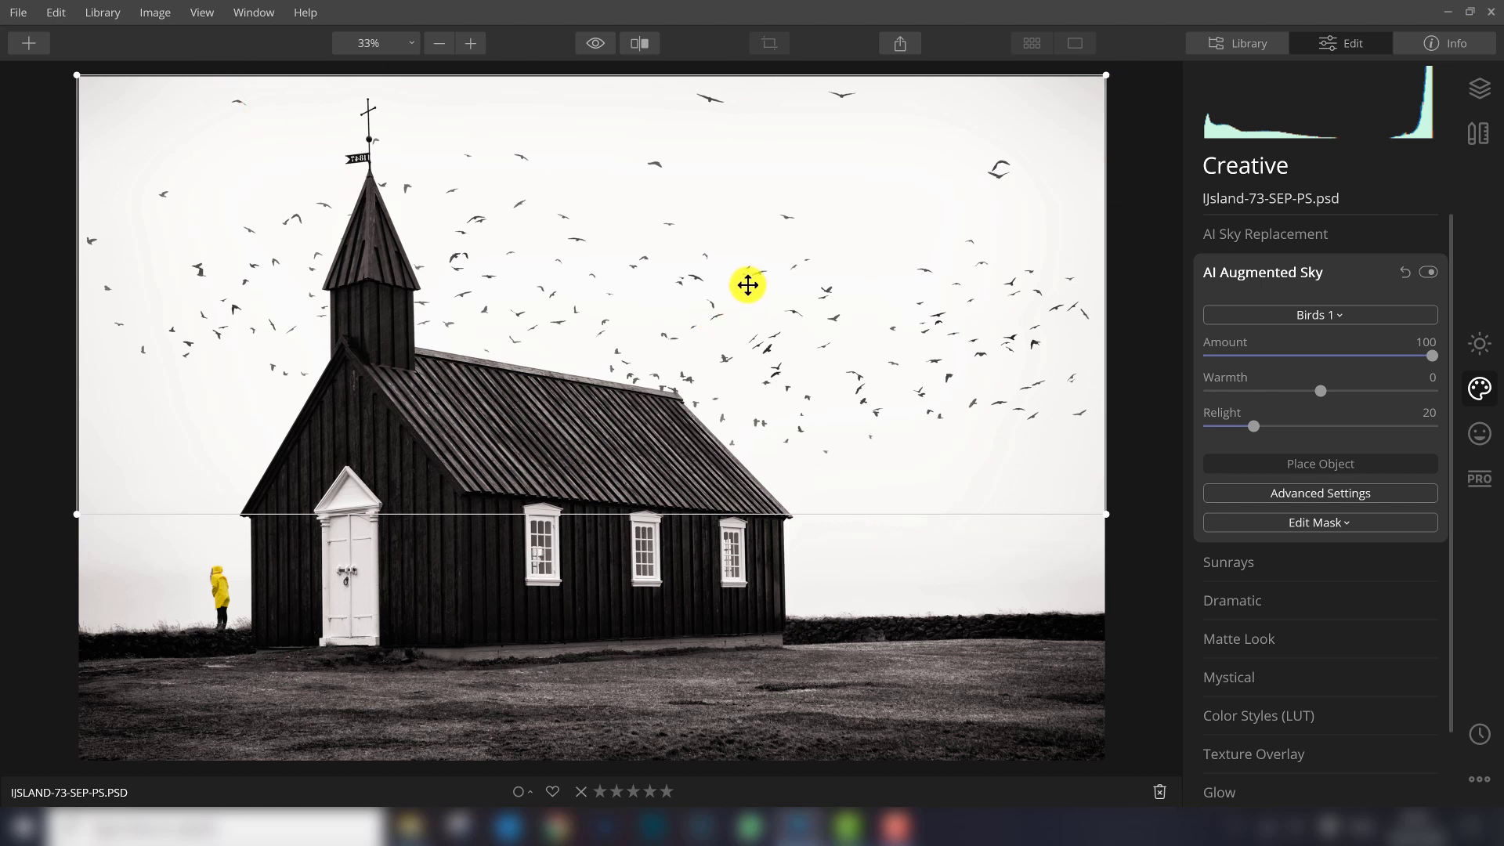
pyautogui.moveTo(769, 266); pyautogui.dragTo(624, 261)
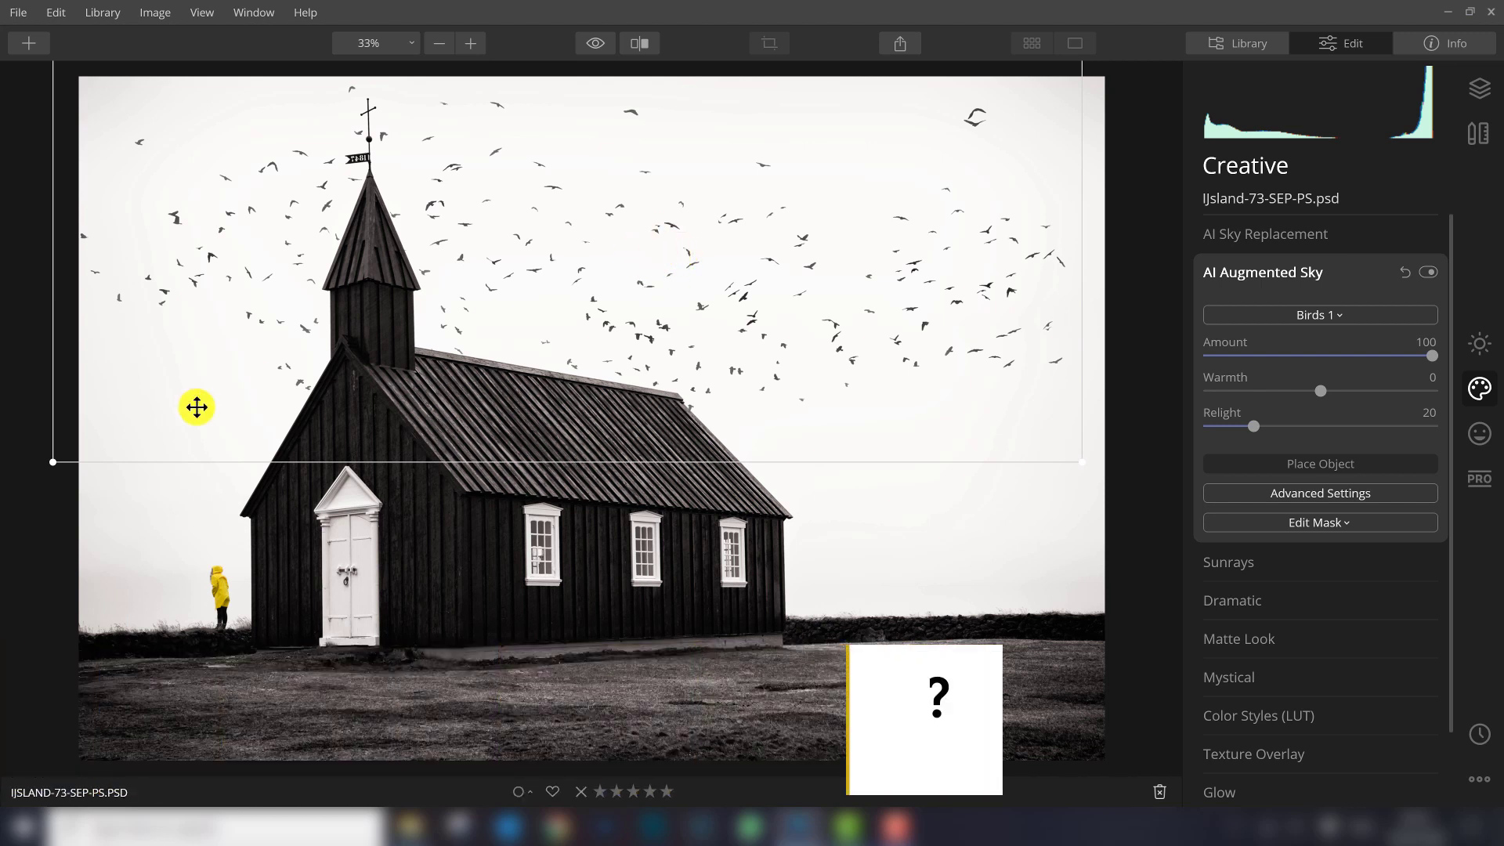
pyautogui.moveTo(52, 468); pyautogui.dragTo(323, 340)
pyautogui.moveTo(716, 194); pyautogui.dragTo(735, 289)
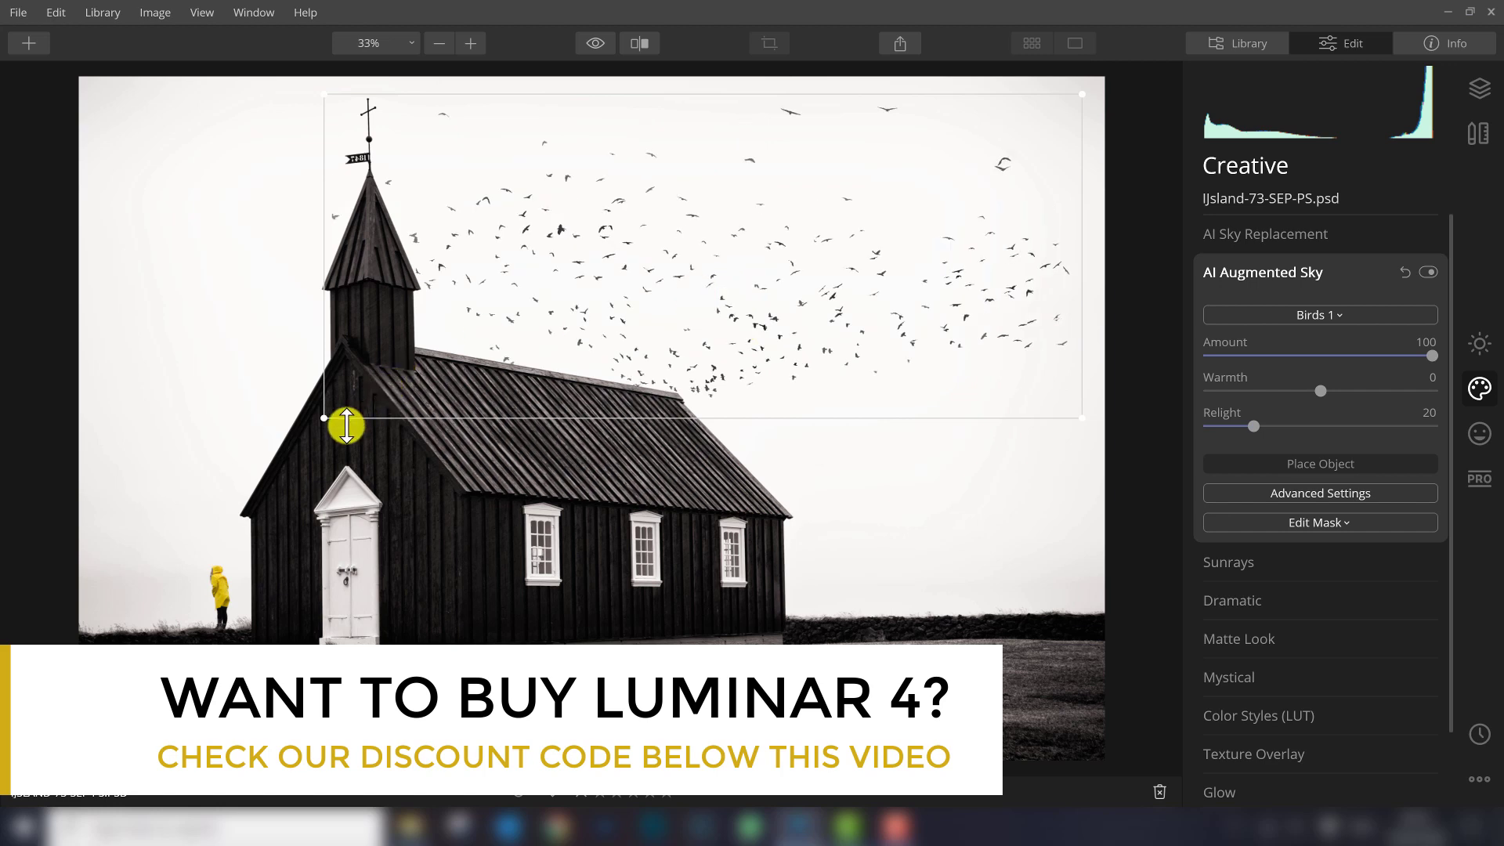
pyautogui.moveTo(324, 423); pyautogui.dragTo(280, 430)
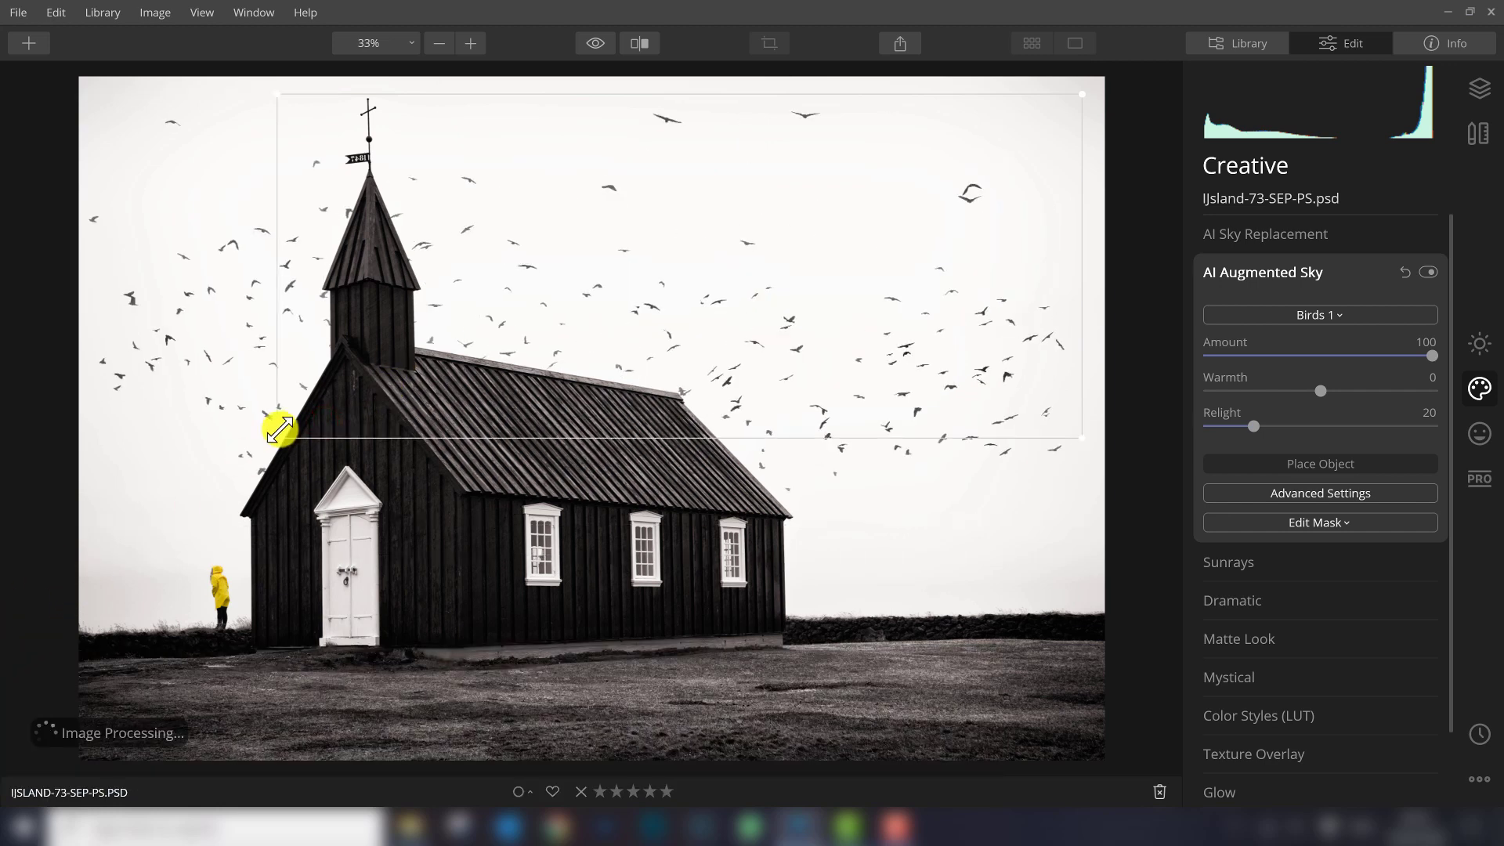
# Step: Swap the flock for Birds 2, then Birds 3, and drag it to the upper-right sky
pyautogui.click(1290, 322)
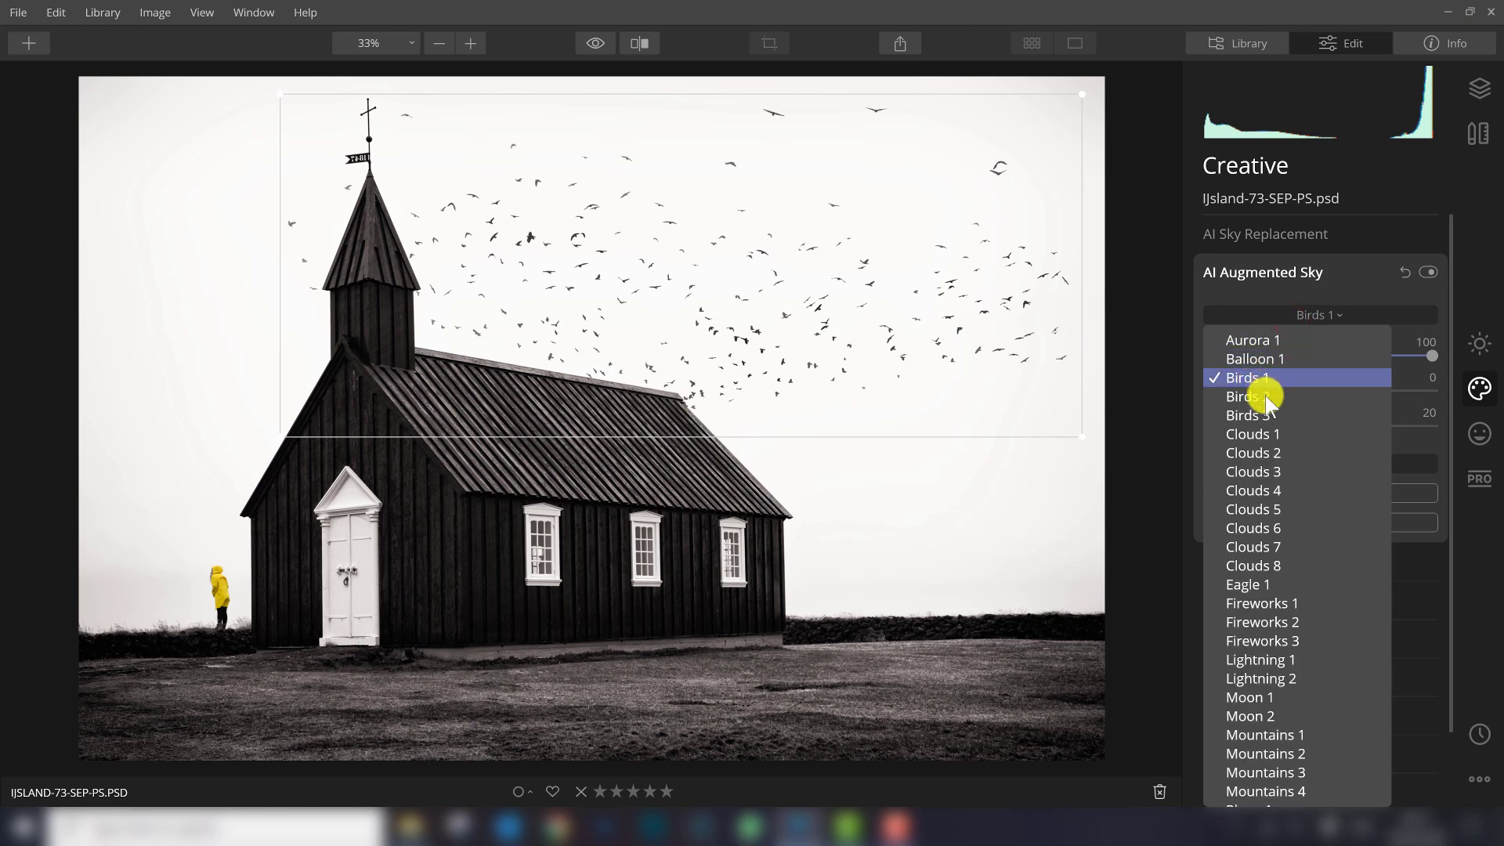
pyautogui.click(1261, 397)
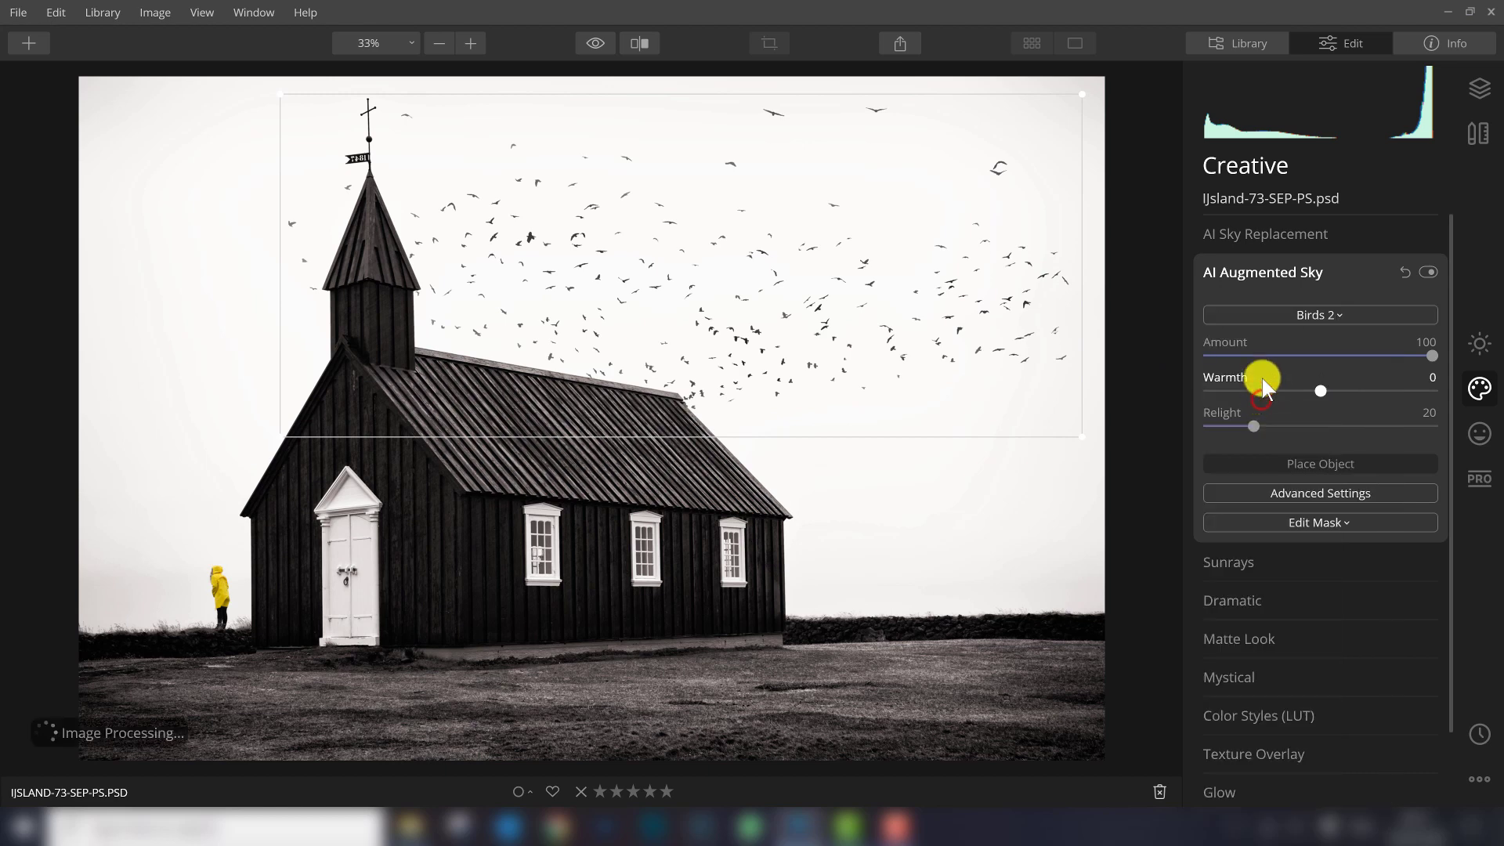
pyautogui.click(1306, 315)
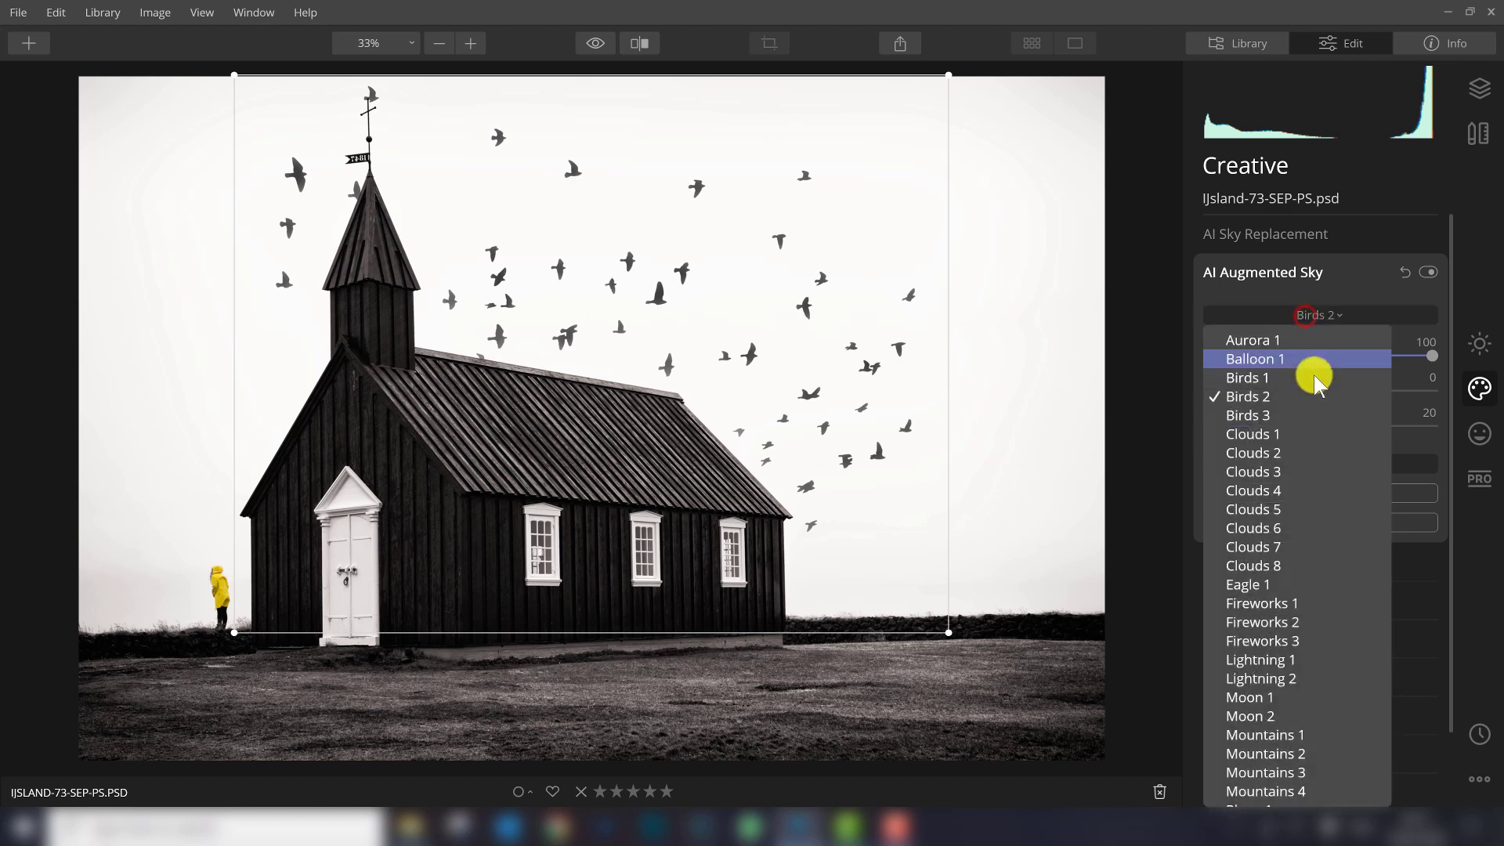
pyautogui.click(1266, 416)
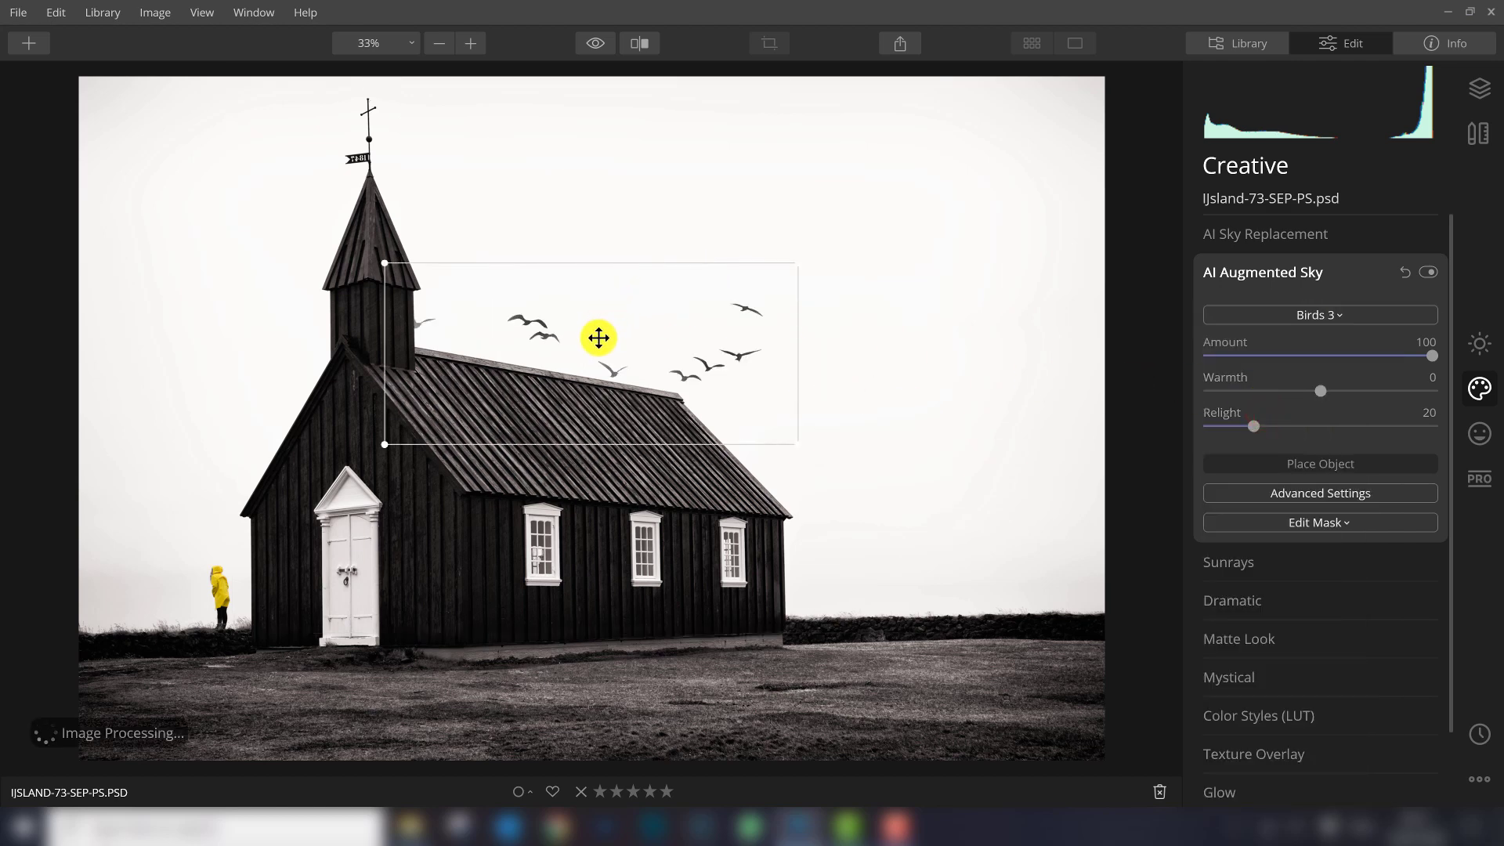
pyautogui.moveTo(591, 305); pyautogui.dragTo(774, 209)
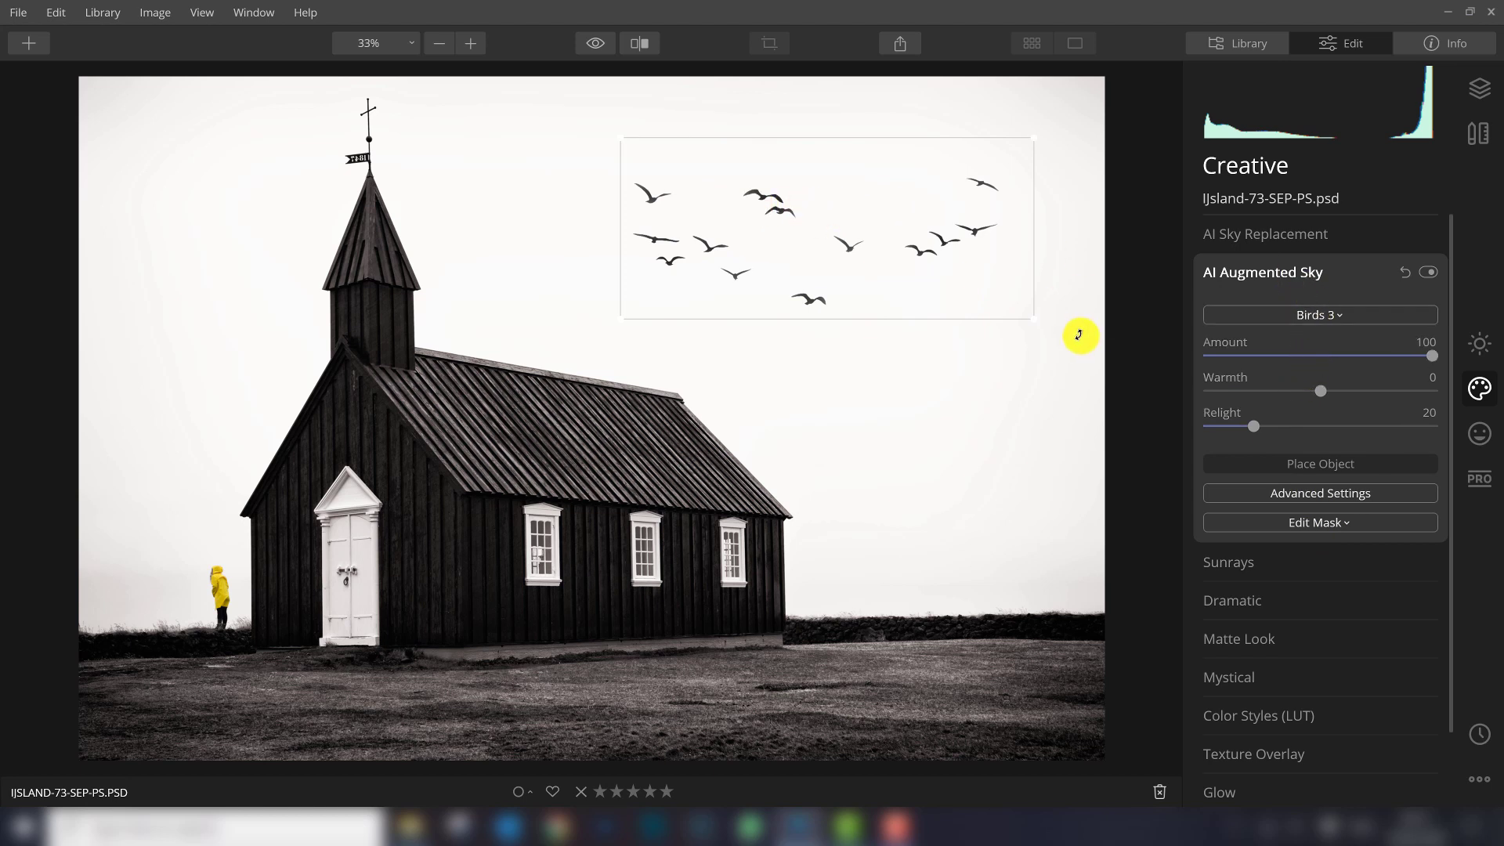
# Step: Tune the birds' sliders to Amount 100, Warmth 5 and Relight 5
pyautogui.moveTo(1432, 356); pyautogui.dragTo(1479, 360)
pyautogui.moveTo(1374, 354); pyautogui.dragTo(1216, 351)
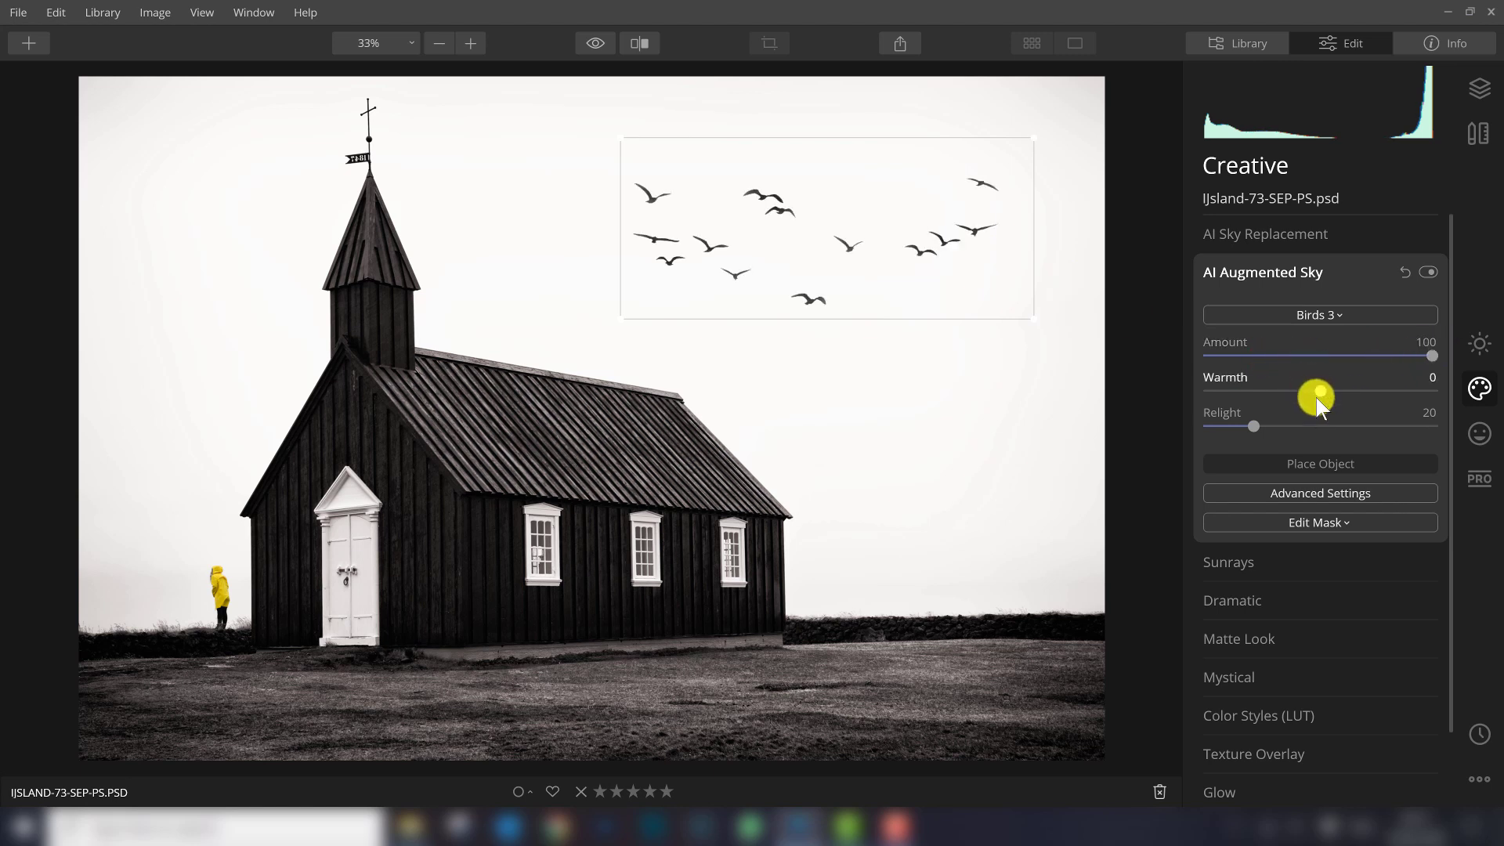
pyautogui.moveTo(1318, 392); pyautogui.dragTo(1388, 391)
pyautogui.moveTo(1386, 390); pyautogui.dragTo(1415, 391)
pyautogui.moveTo(1249, 401)
pyautogui.mouseDown()
pyautogui.moveTo(1224, 397)
pyautogui.moveTo(1343, 398)
pyautogui.moveTo(1324, 394)
pyautogui.moveTo(1394, 410)
pyautogui.moveTo(1369, 423)
pyautogui.moveTo(1353, 416)
pyautogui.moveTo(1383, 415)
pyautogui.mouseUp()
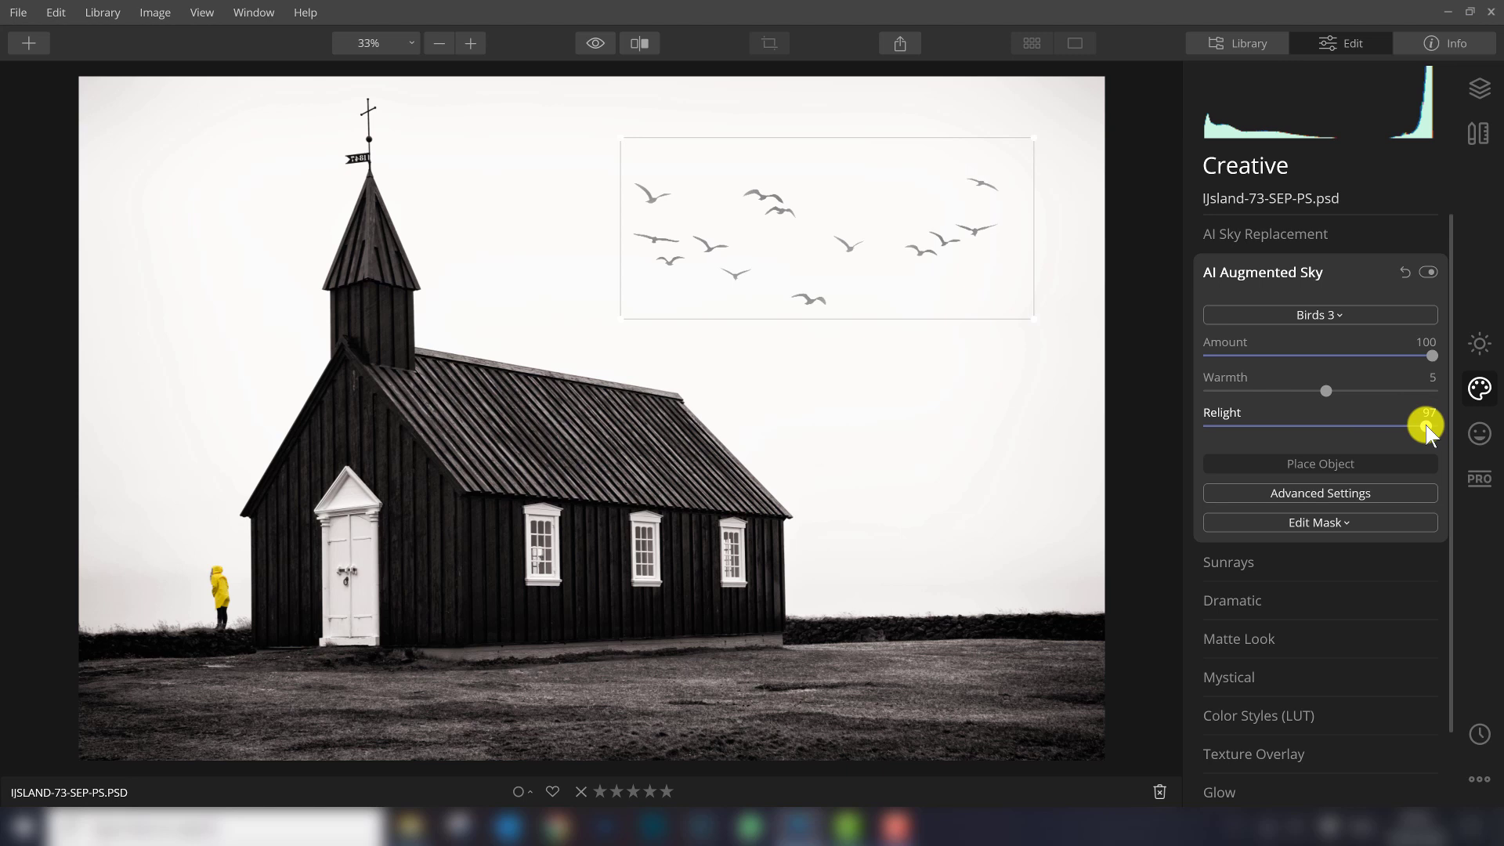
pyautogui.moveTo(1425, 427); pyautogui.dragTo(1267, 428)
# Step: Expand Advanced Settings to show the birds' Mask Refinement and Defocus options
pyautogui.click(1296, 493)
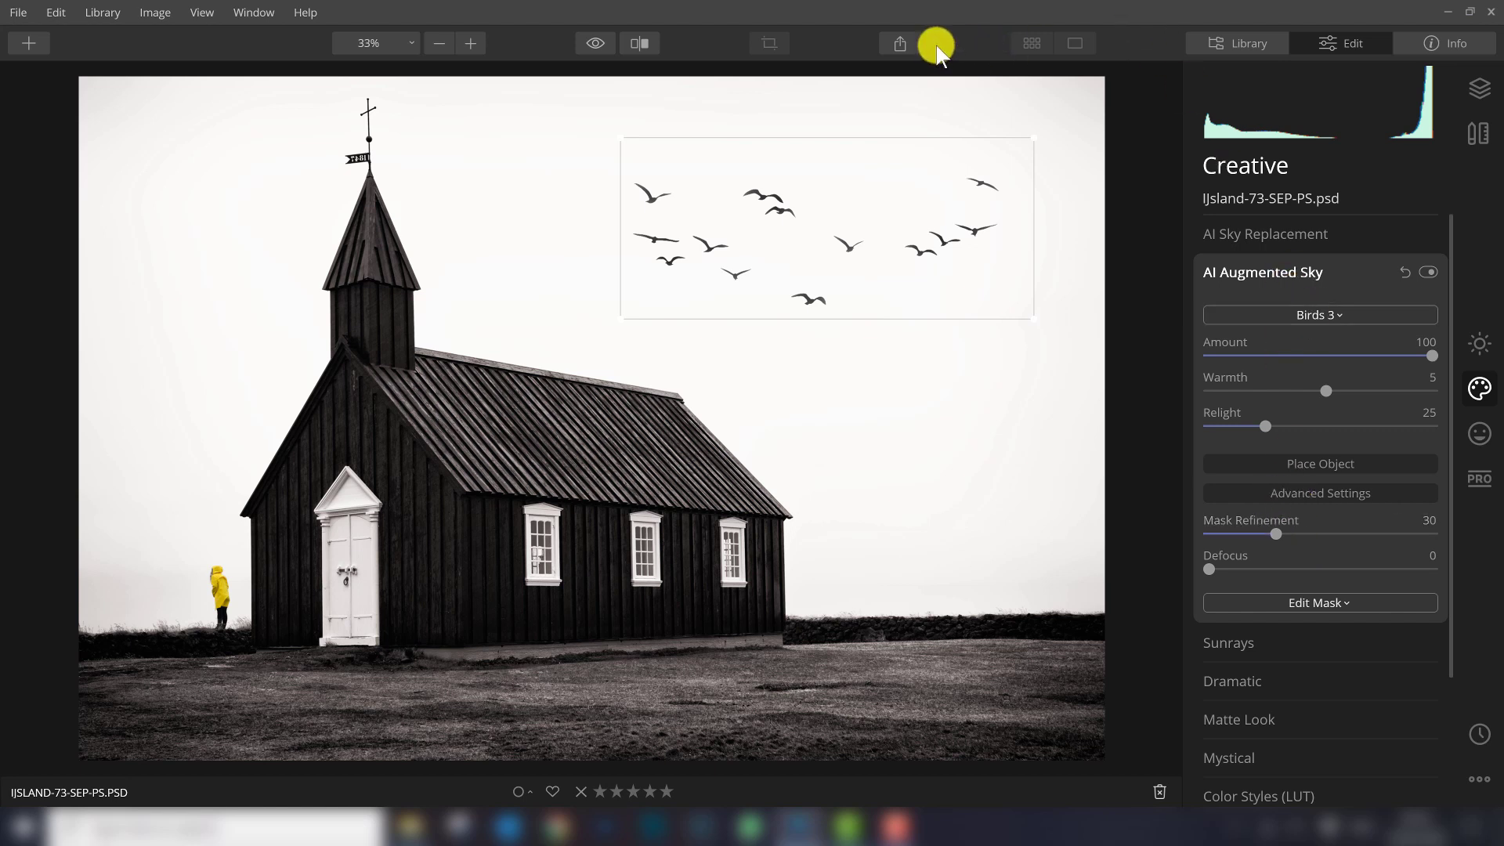
pyautogui.click(1028, 43)
# Step: Reset AI Augmented Sky to remove the birds, then open the Iceland road photo IJsland-242-Luminar.tif
pyautogui.click(1404, 273)
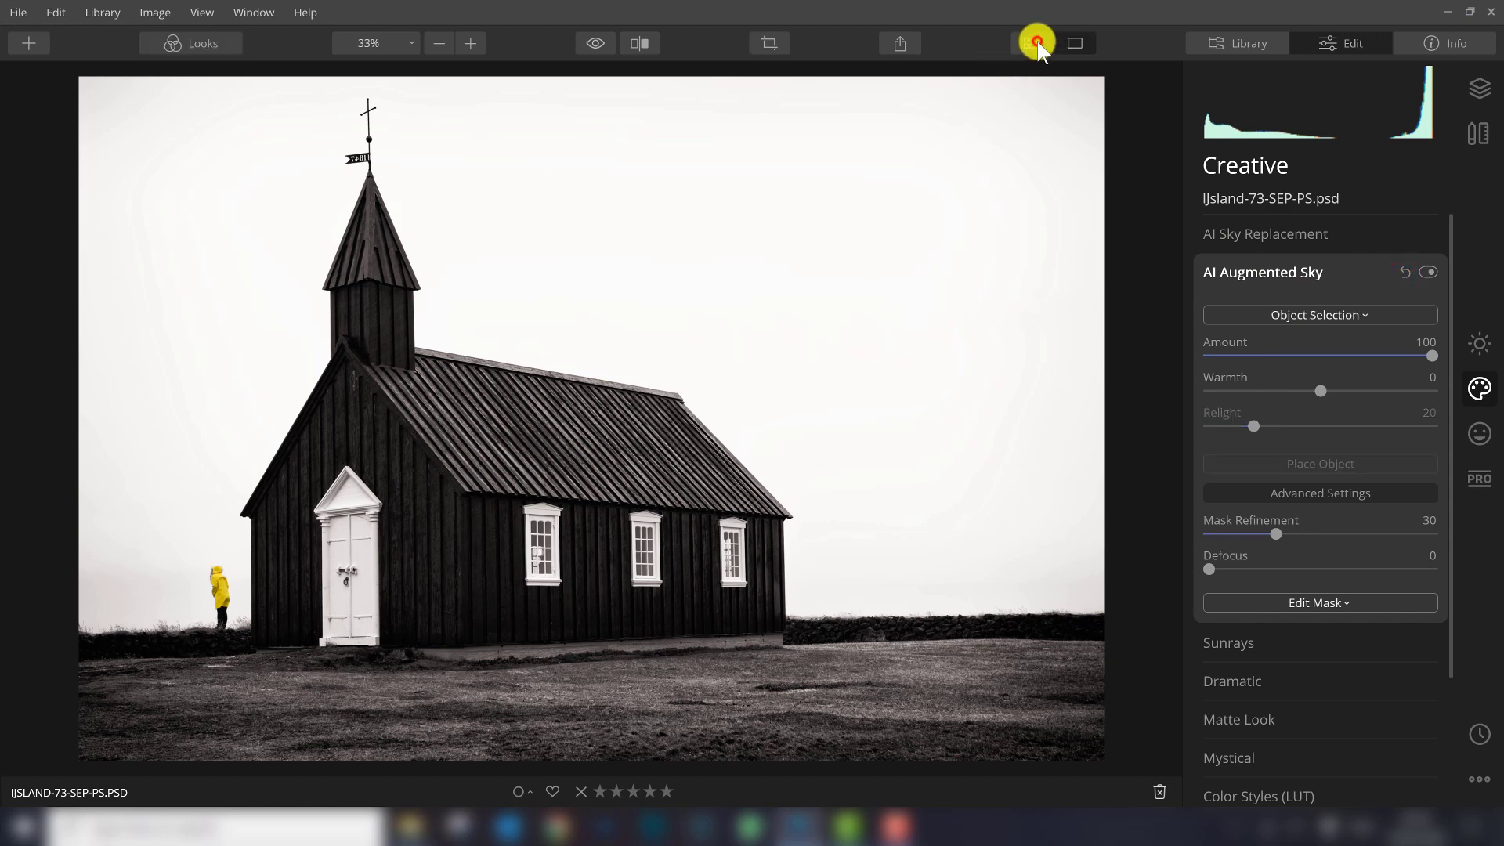
pyautogui.click(1036, 43)
pyautogui.doubleClick(502, 178)
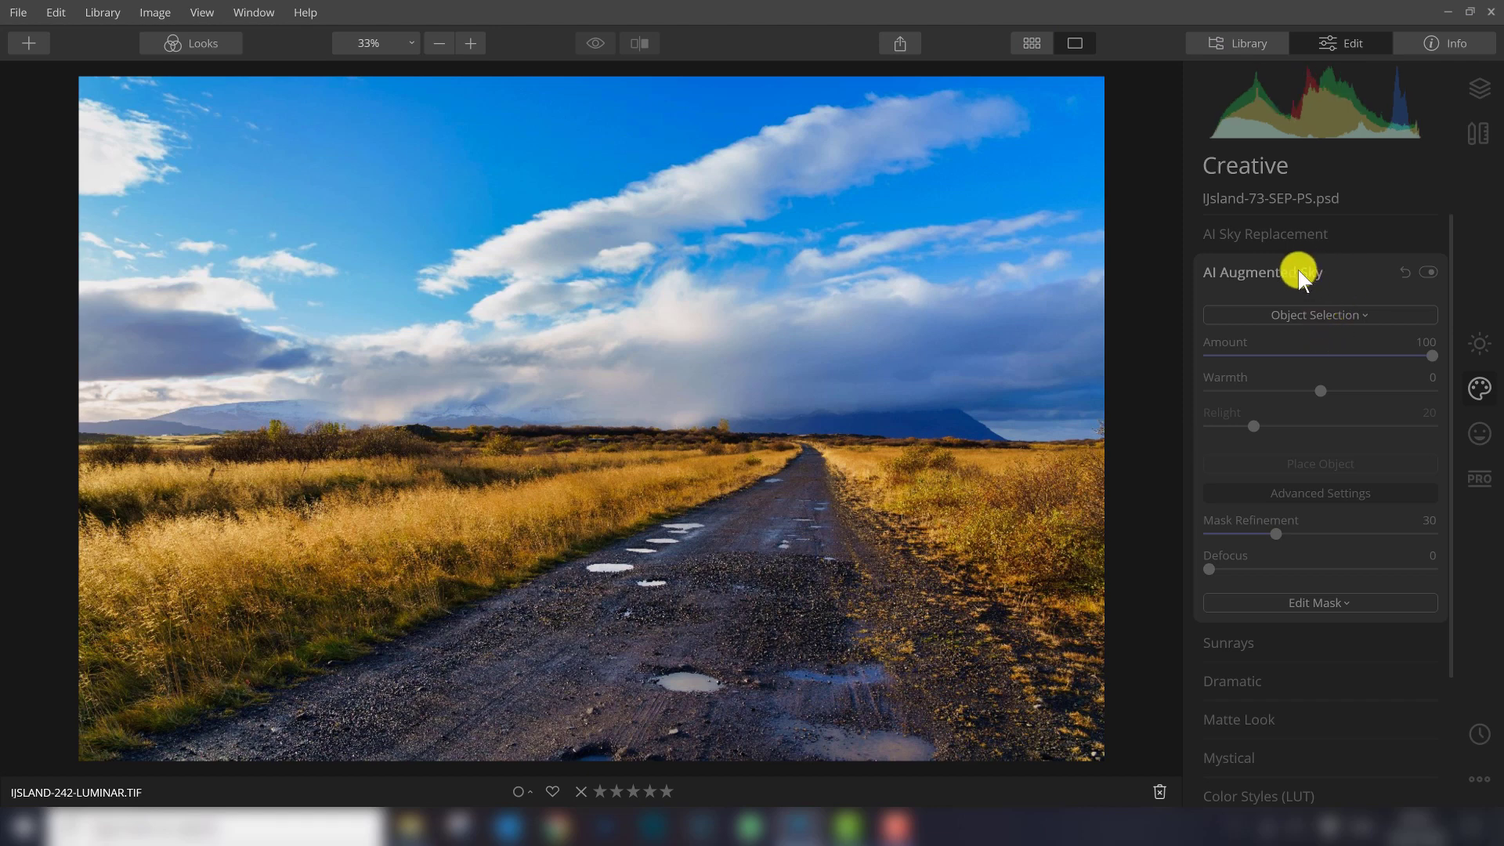
# Step: Show the road photo's sky object list and scroll down through it
pyautogui.click(1299, 317)
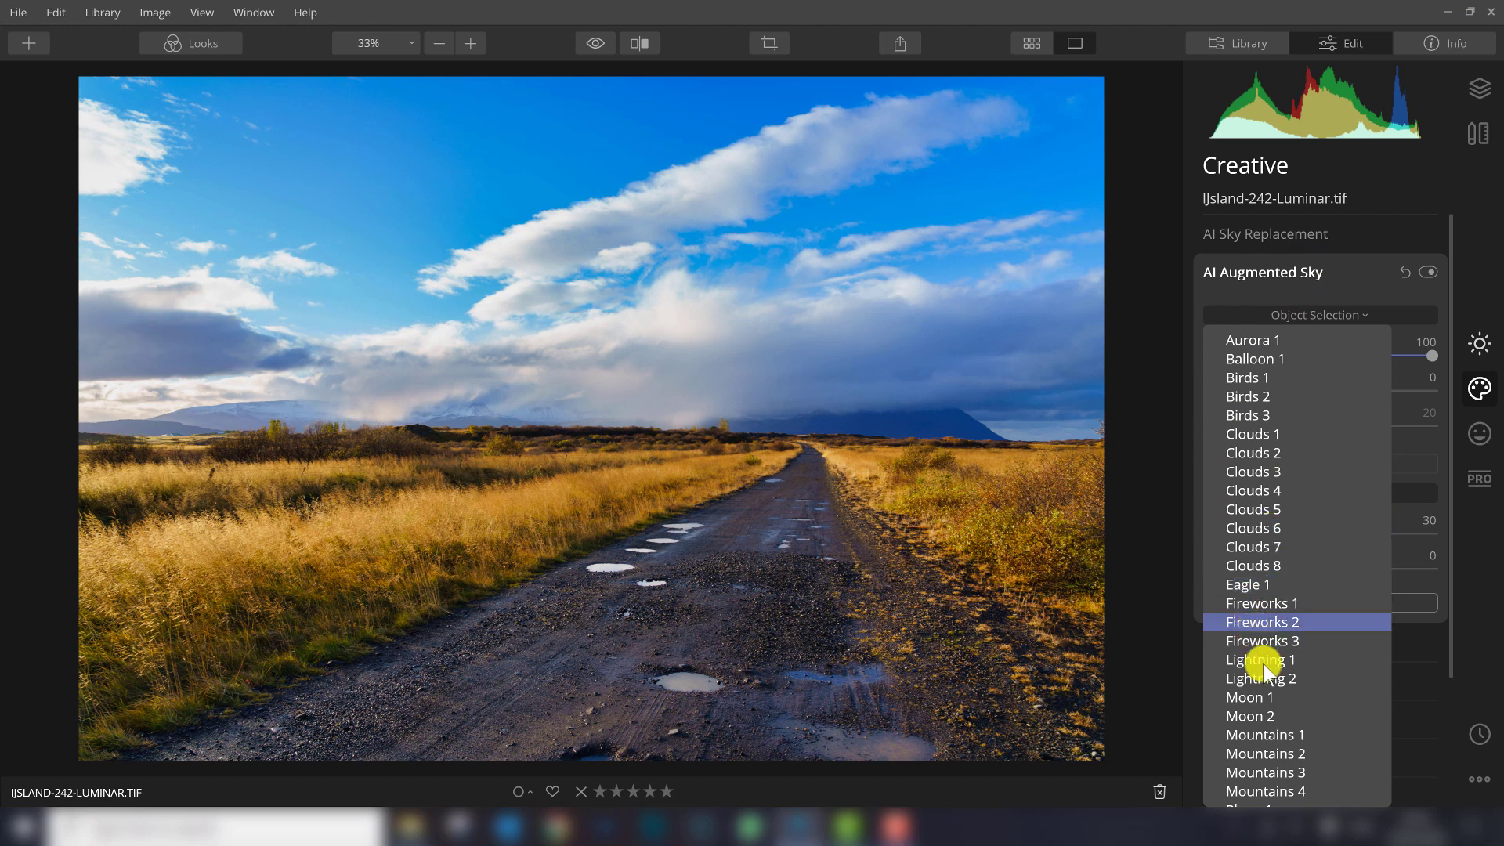
pyautogui.scroll(-2, 1263, 752)
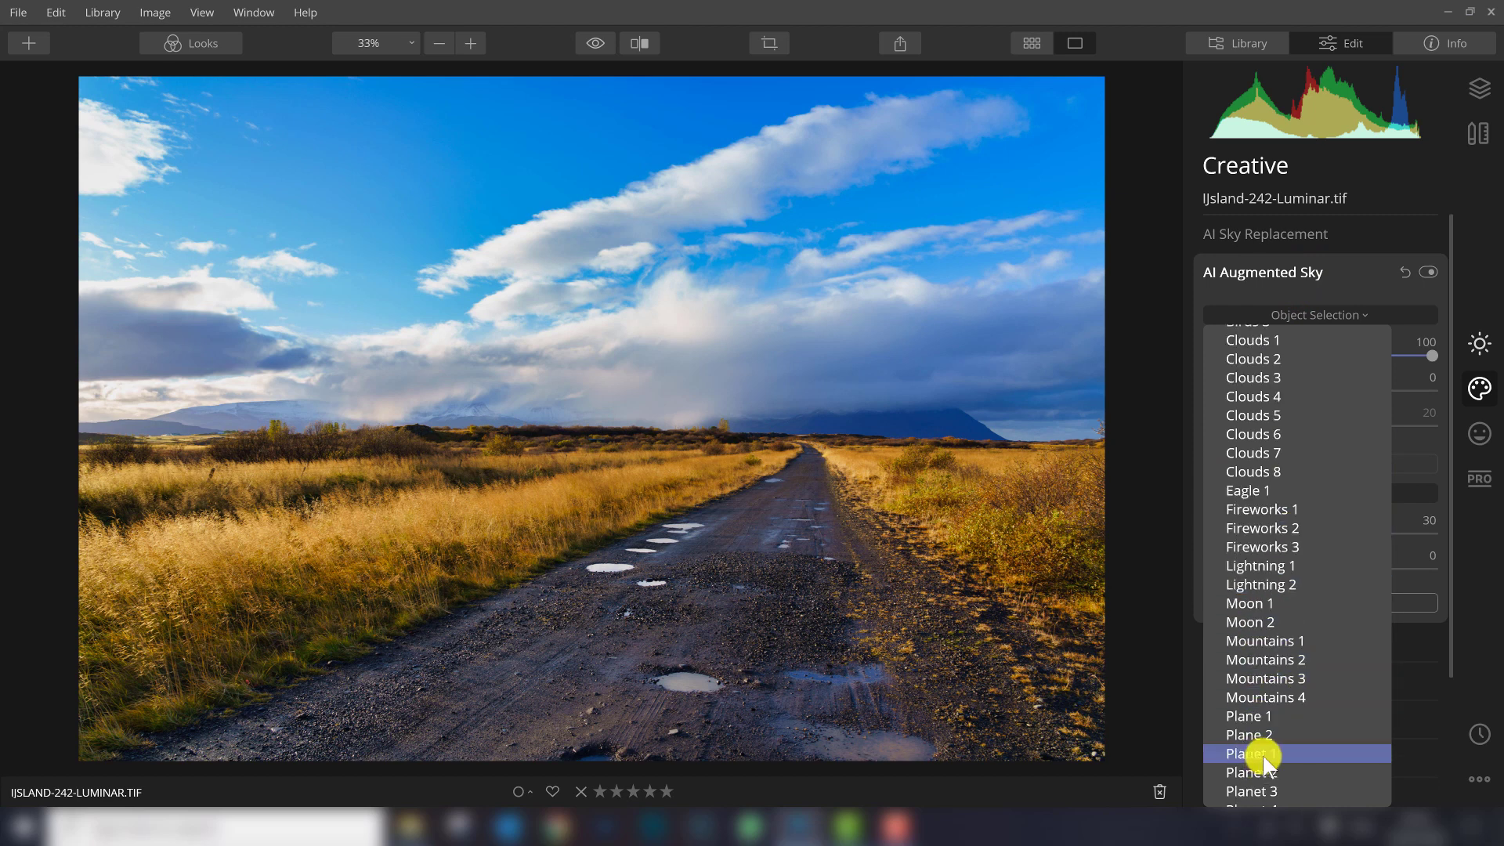
pyautogui.scroll(-2, 1265, 756)
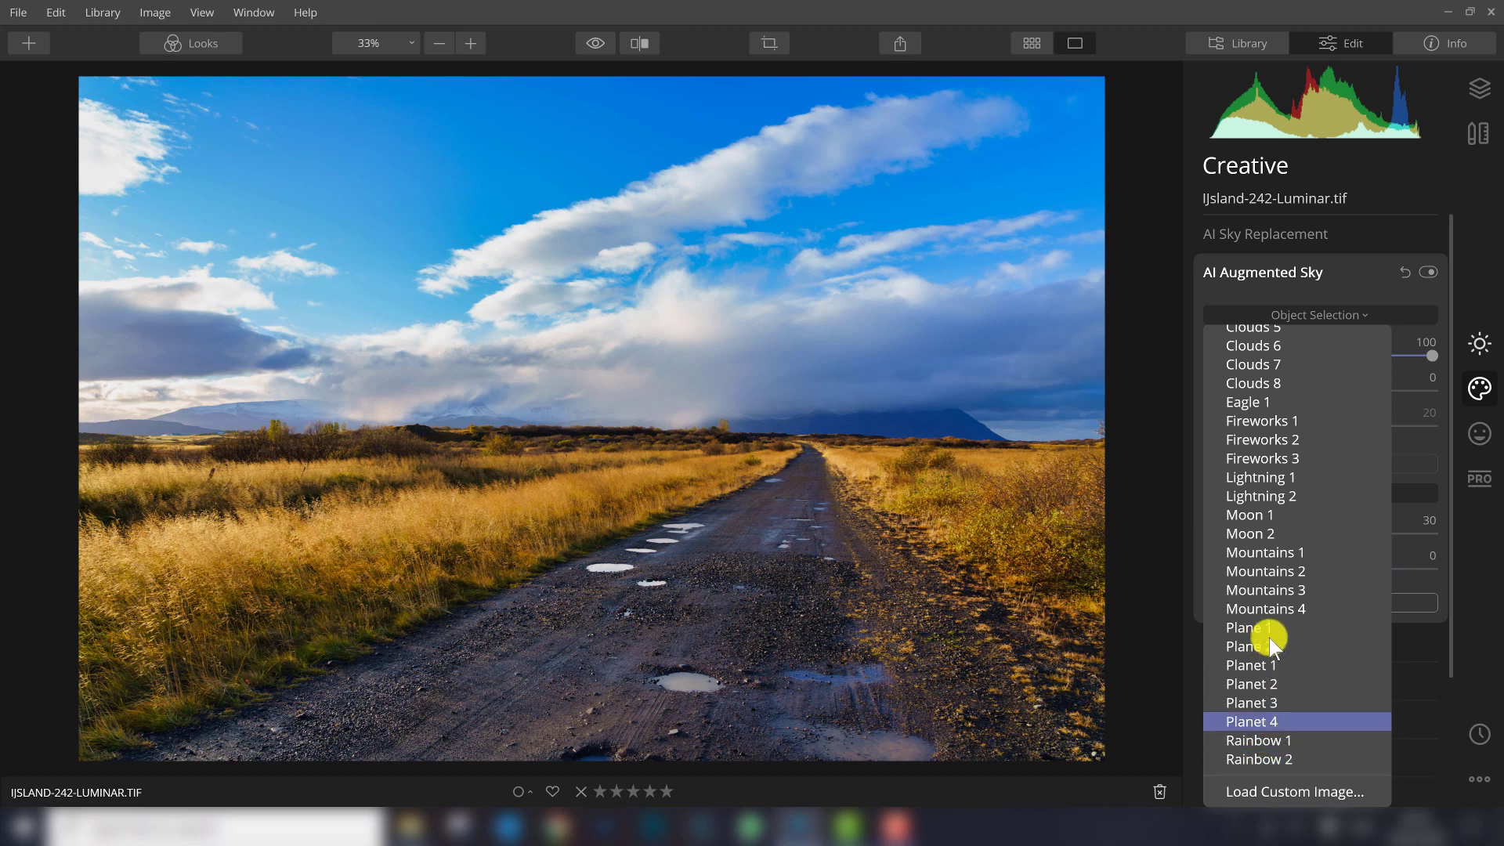
# Step: Add Rainbow 1 and place it arching across the upper-left sky
pyautogui.click(1276, 741)
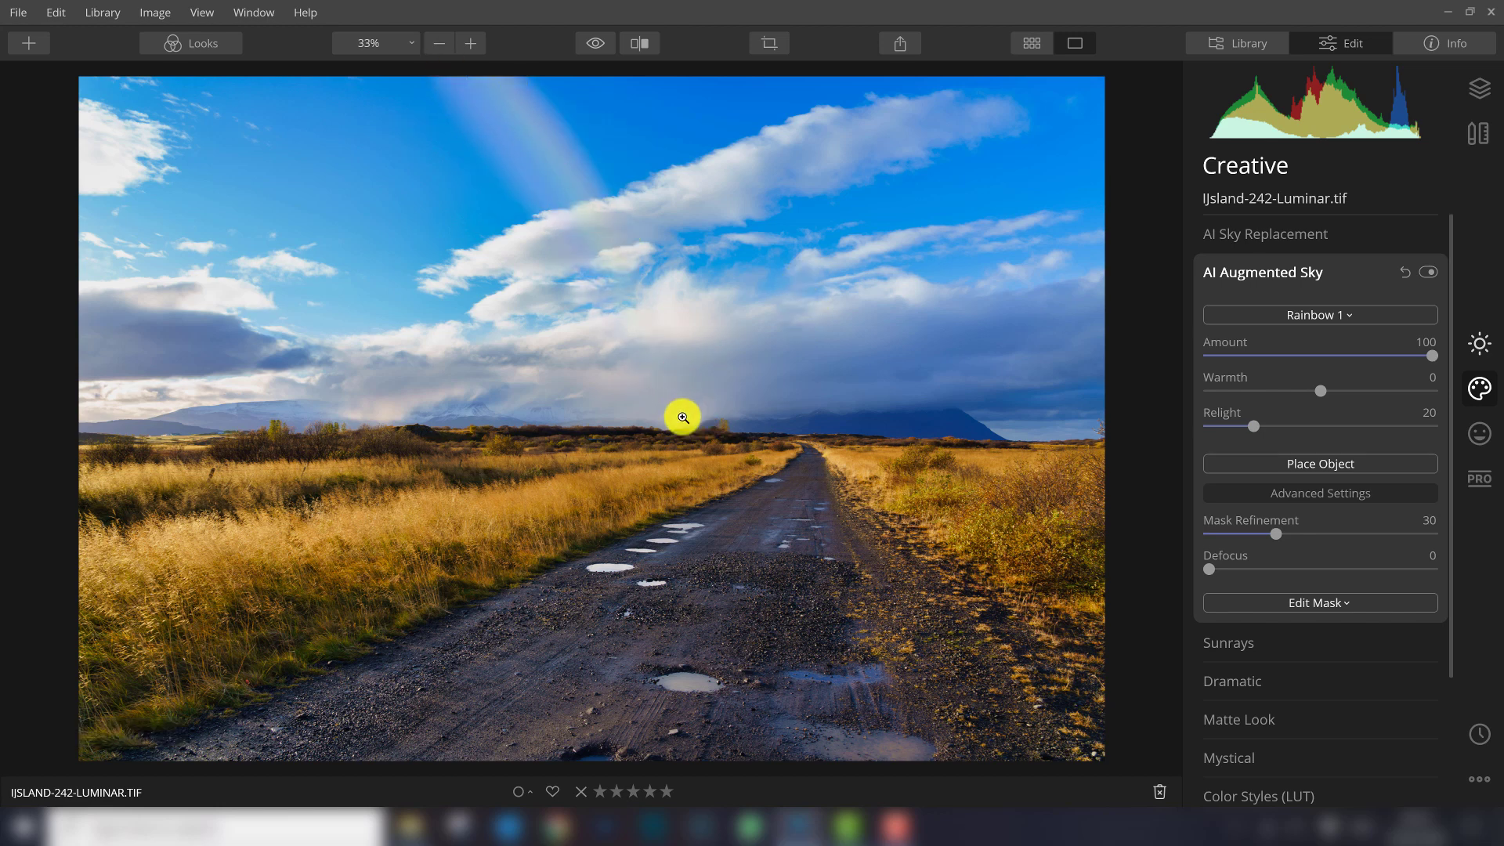
pyautogui.click(1349, 466)
pyautogui.moveTo(616, 265); pyautogui.dragTo(470, 262)
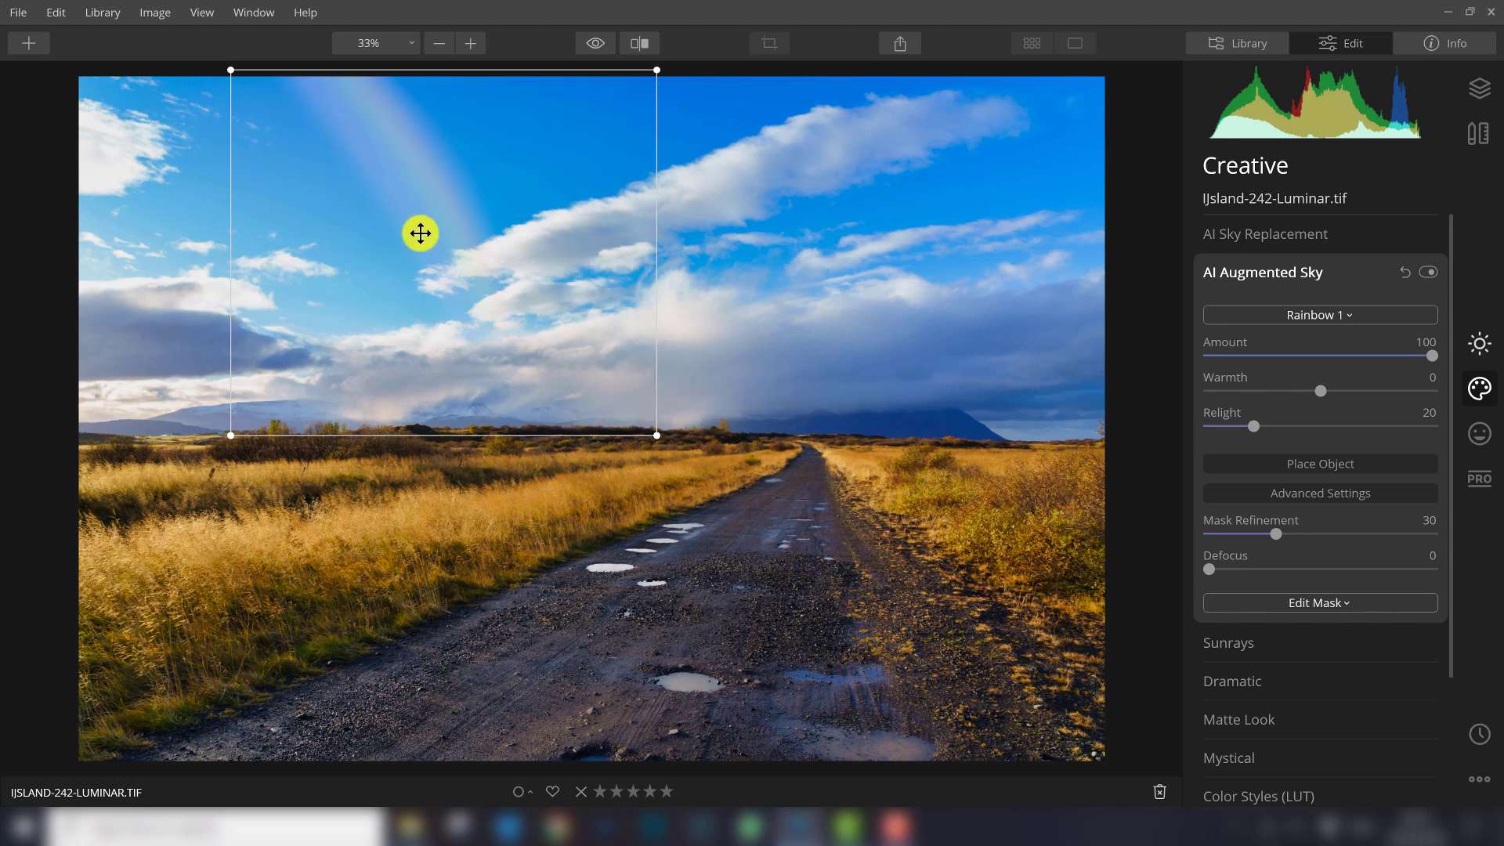
pyautogui.moveTo(418, 197); pyautogui.dragTo(383, 197)
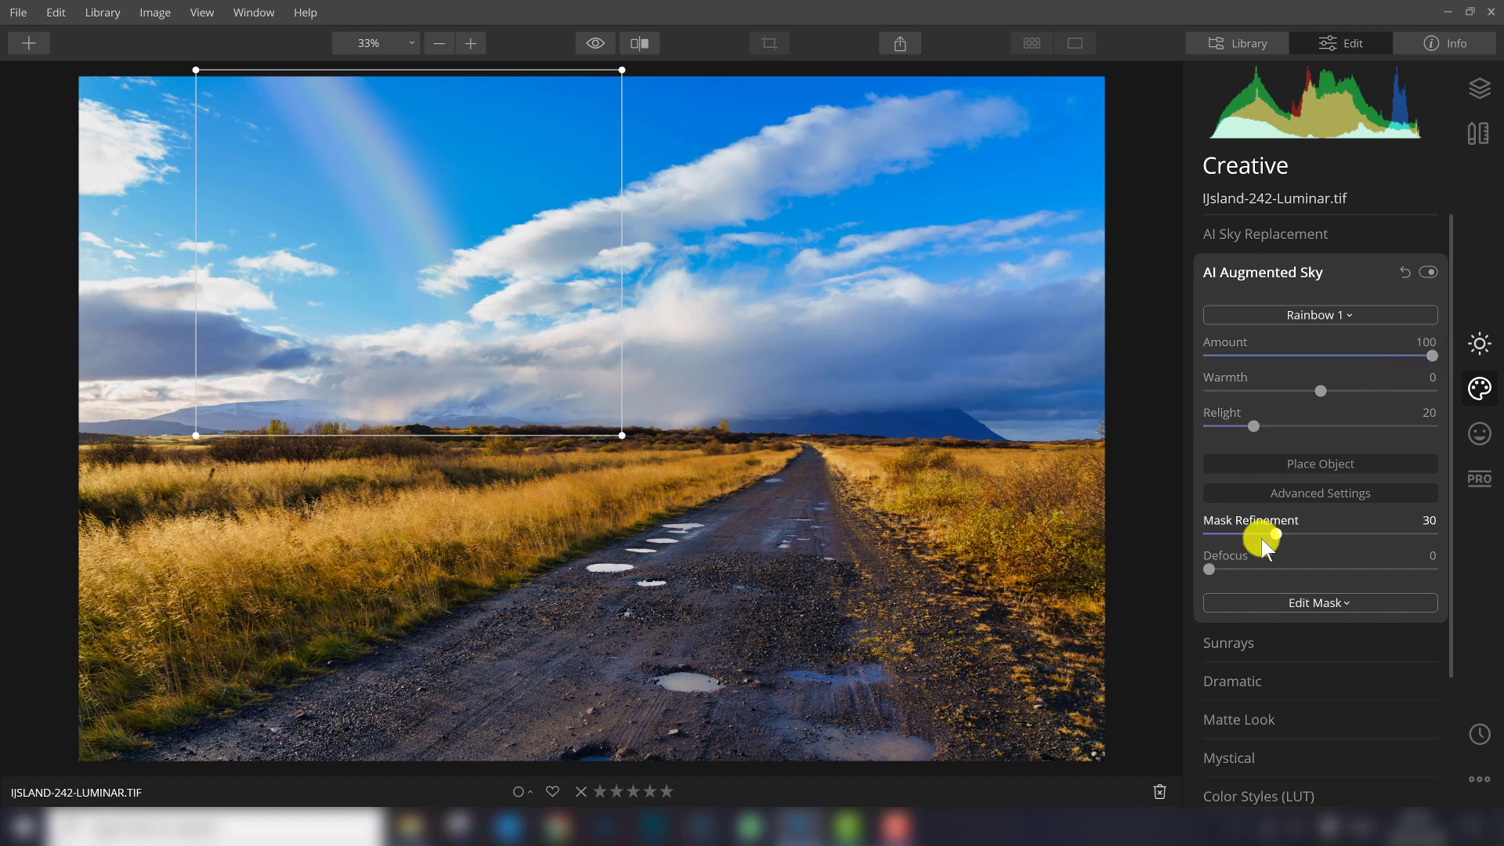
# Step: Set the rainbow's Mask Refinement to 19 and keep Defocus at 0
pyautogui.moveTo(1270, 533); pyautogui.dragTo(1334, 534)
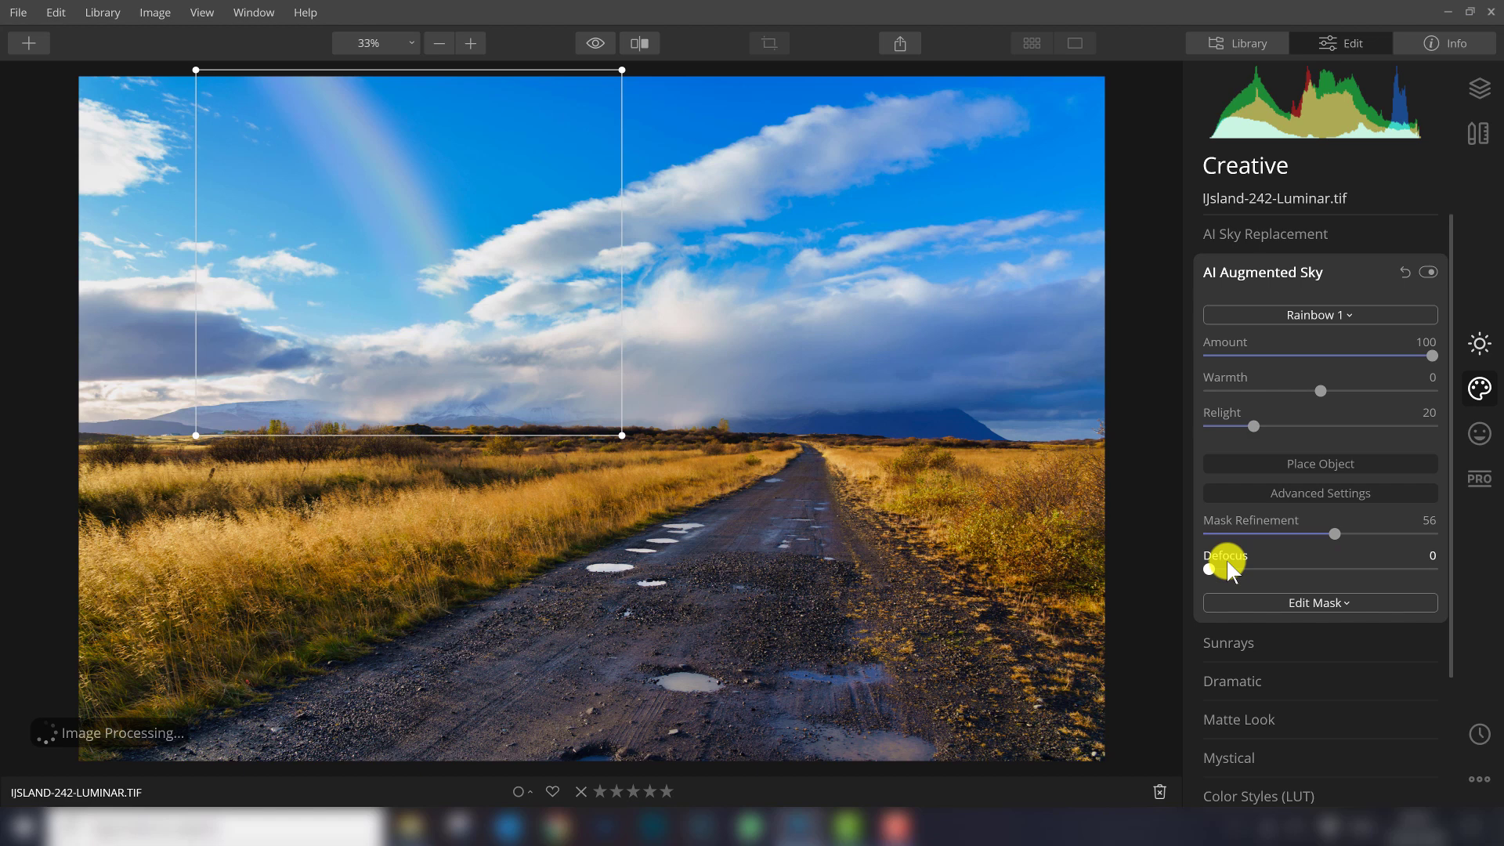
pyautogui.moveTo(1209, 569); pyautogui.dragTo(1172, 564)
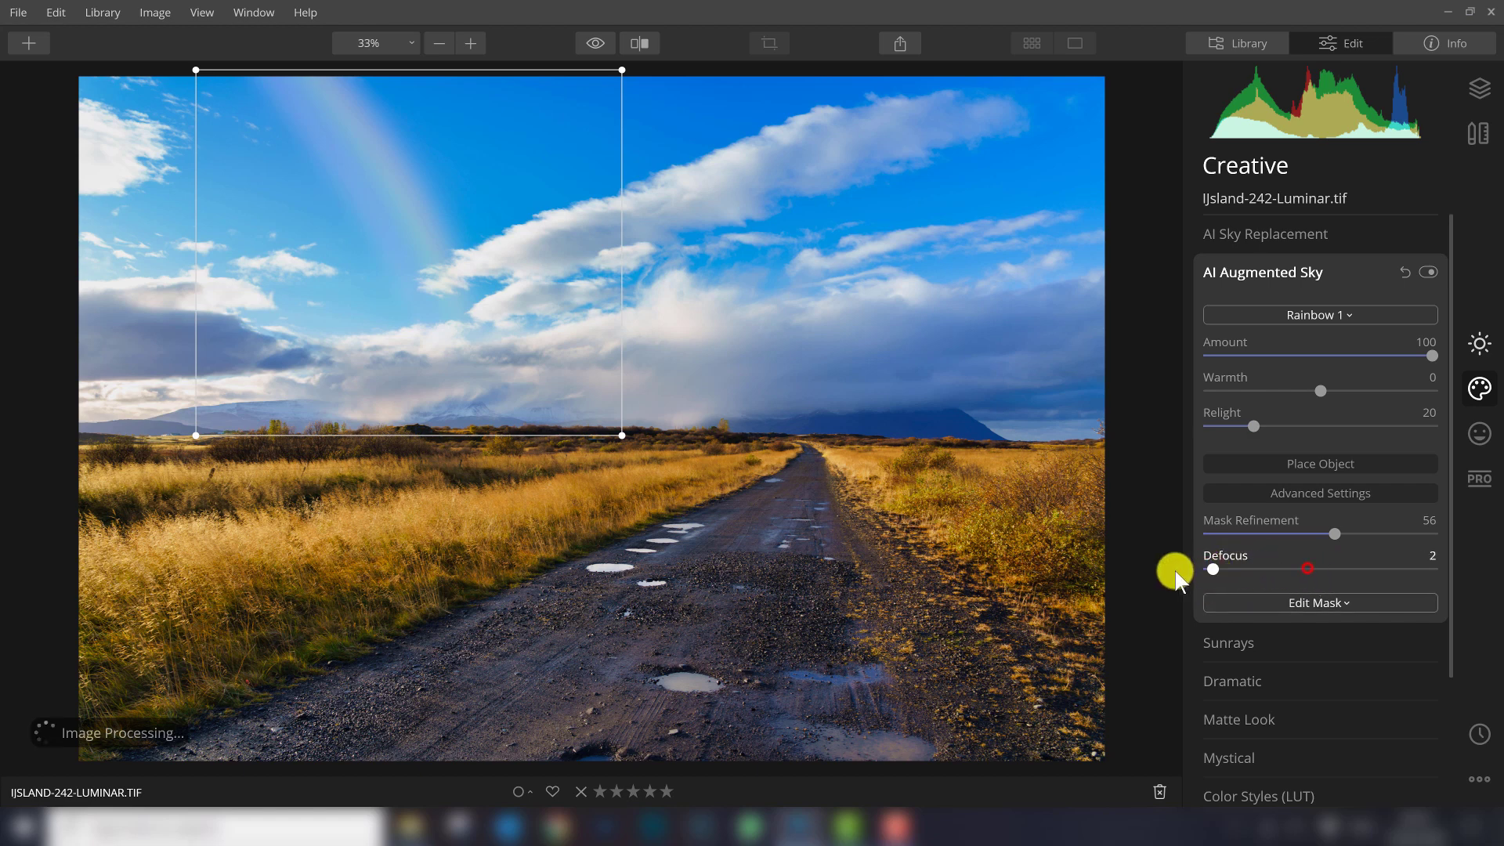
pyautogui.moveTo(1336, 534); pyautogui.dragTo(1248, 538)
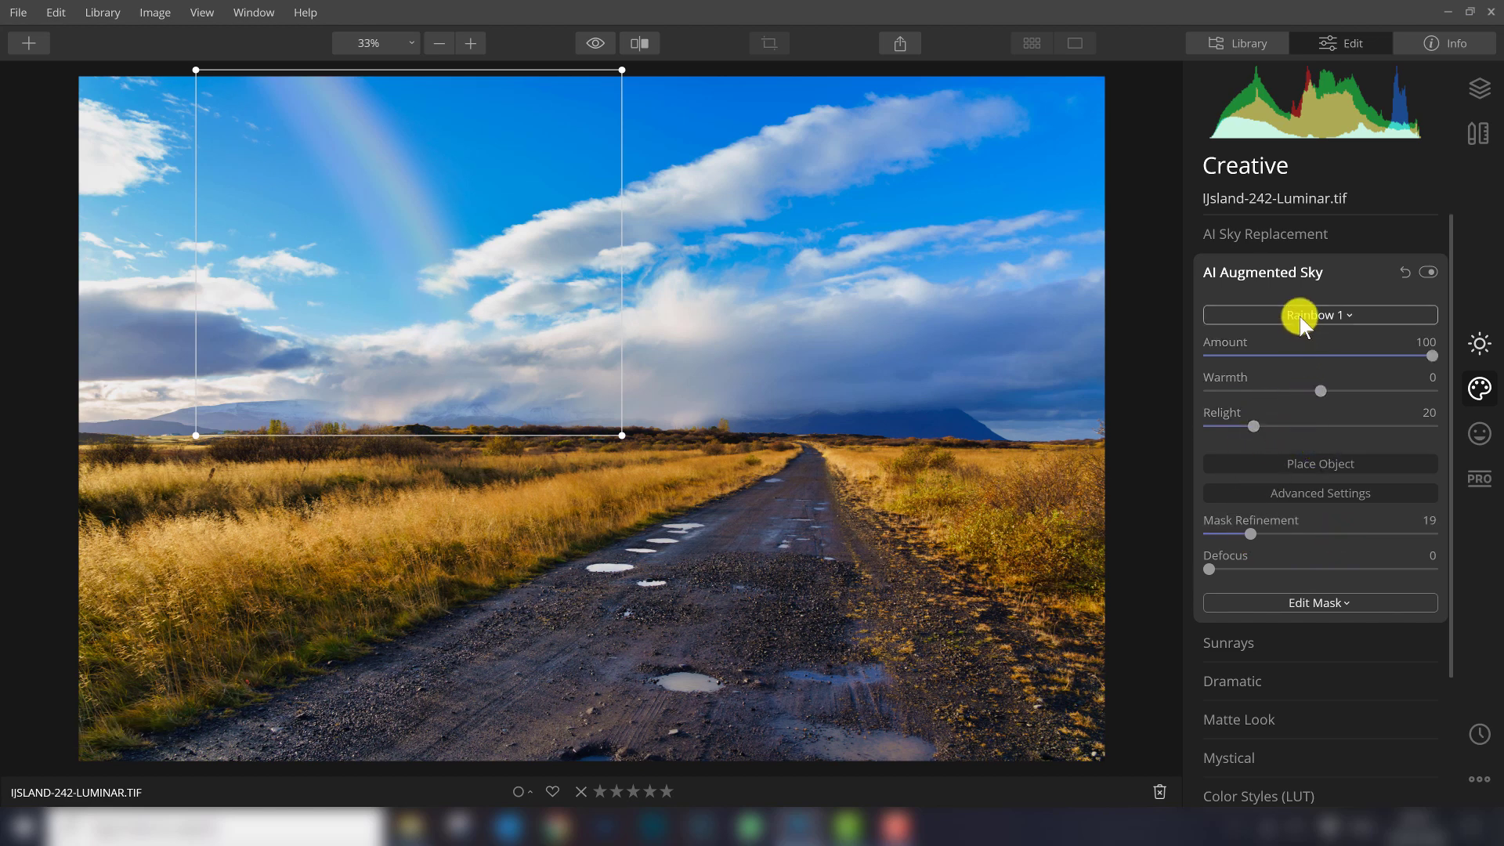
# Step: Set the rainbow's Amount to 68
pyautogui.moveTo(1431, 356); pyautogui.dragTo(1292, 356)
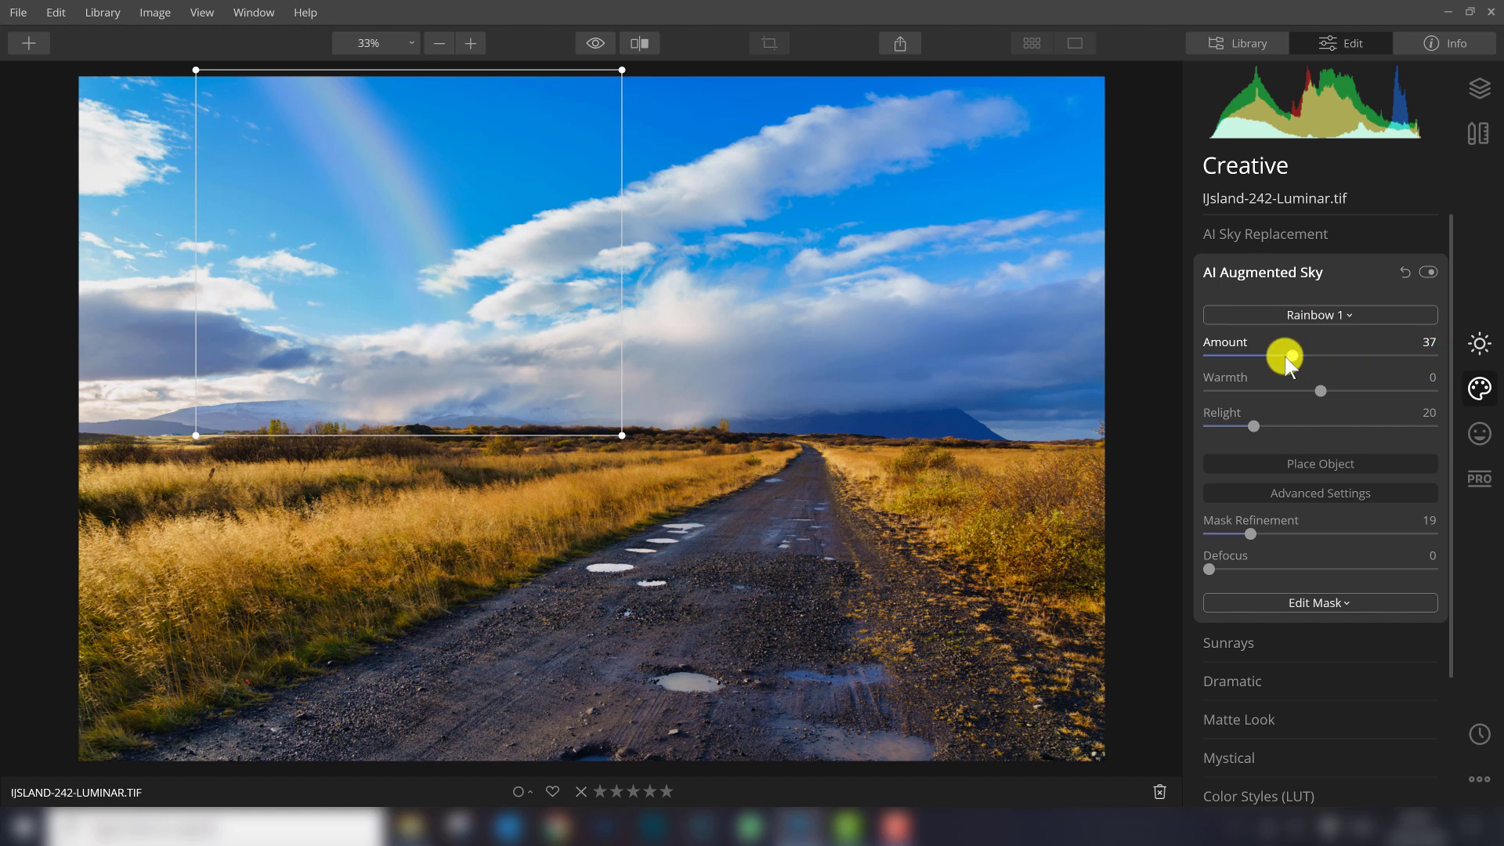
pyautogui.click(1348, 357)
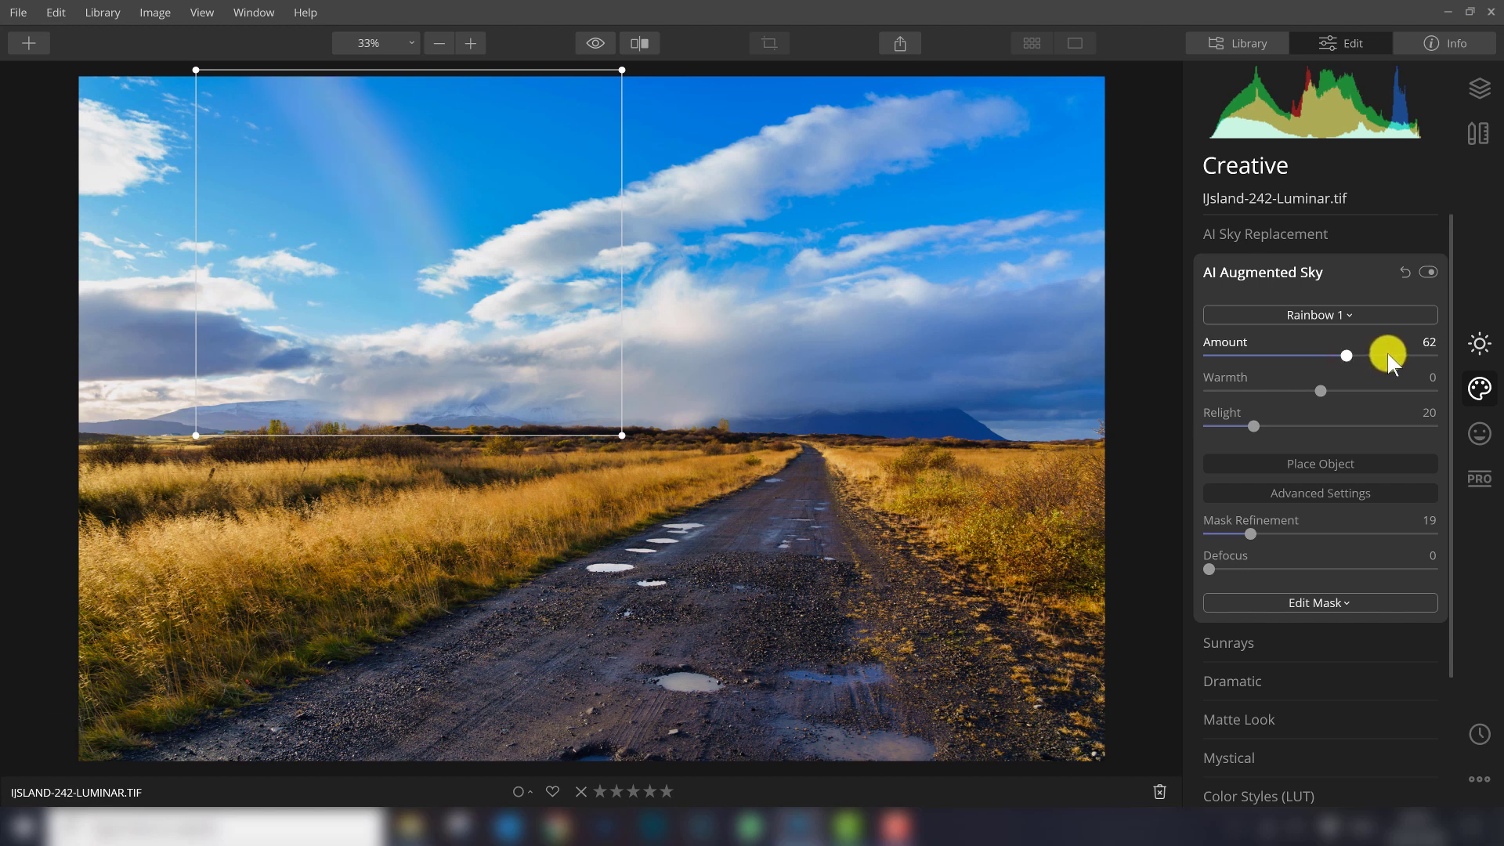
pyautogui.moveTo(1349, 357); pyautogui.dragTo(1363, 356)
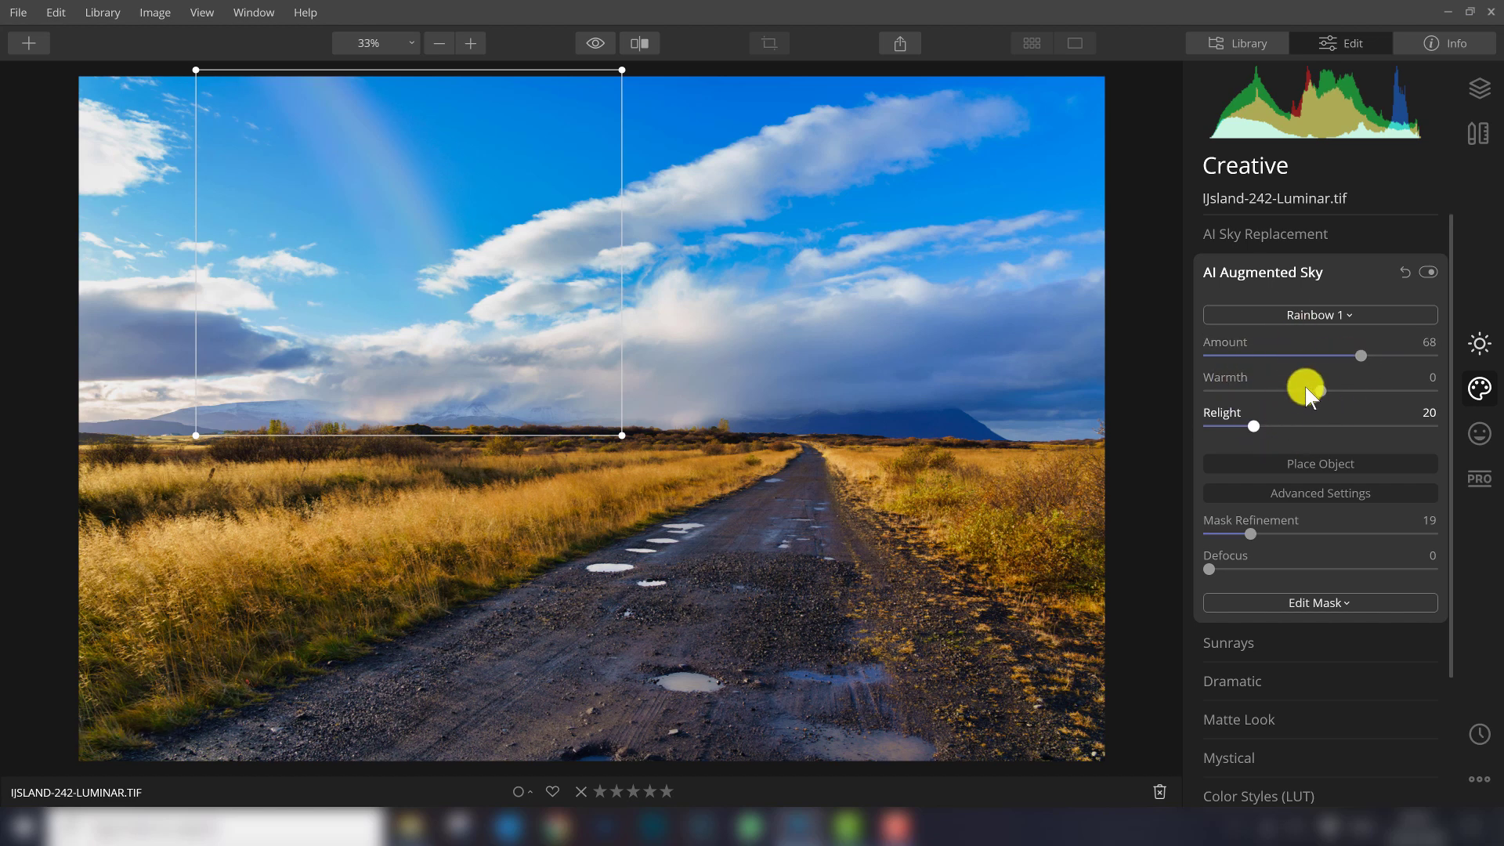
pyautogui.click(1324, 316)
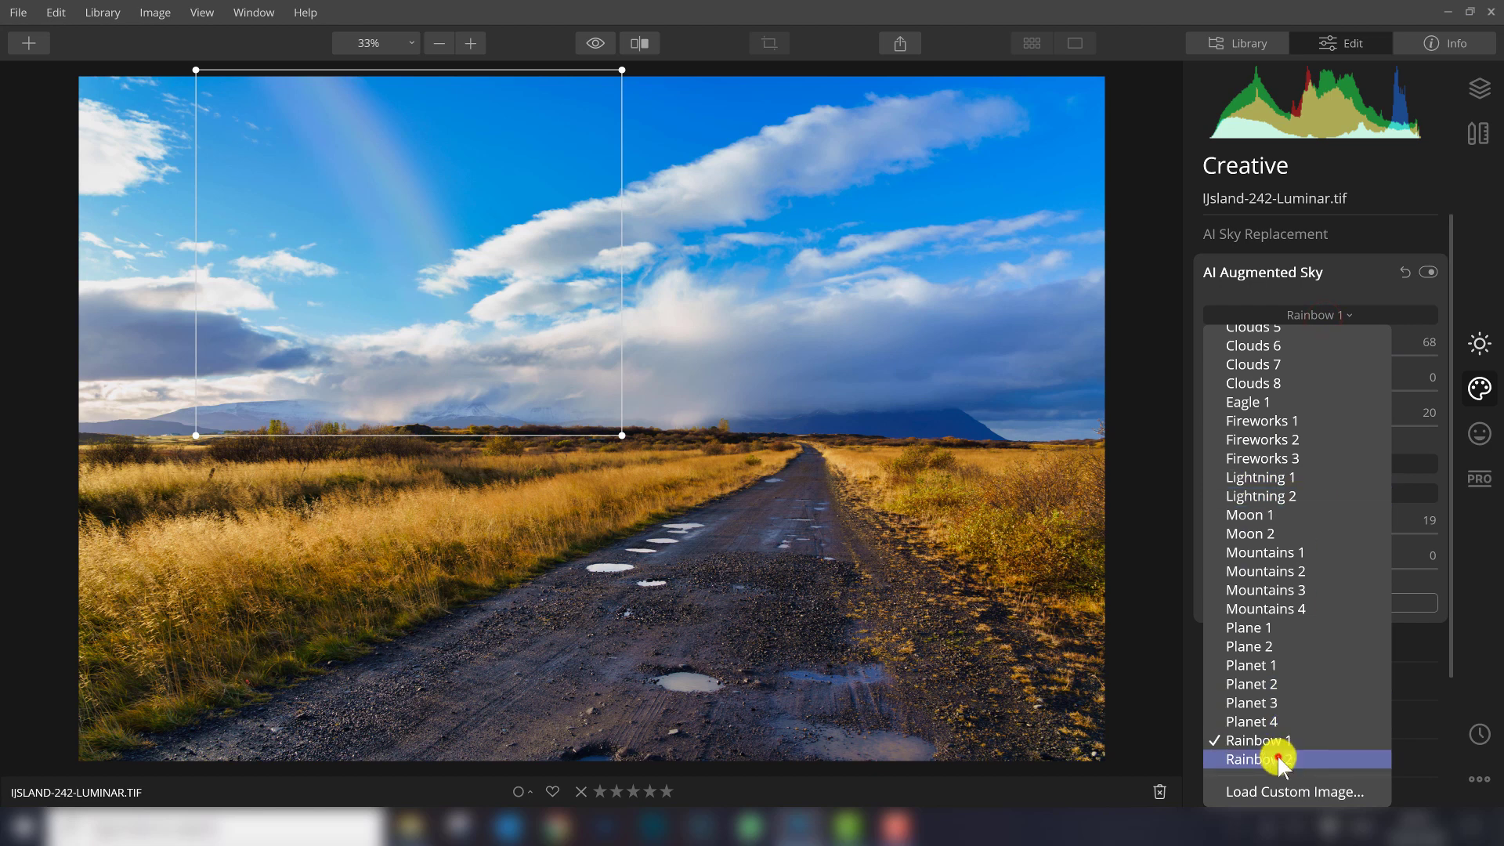
# Step: Try Rainbow 2, enlarging and repositioning it, then reset AI Augmented Sky to remove it
pyautogui.click(1278, 760)
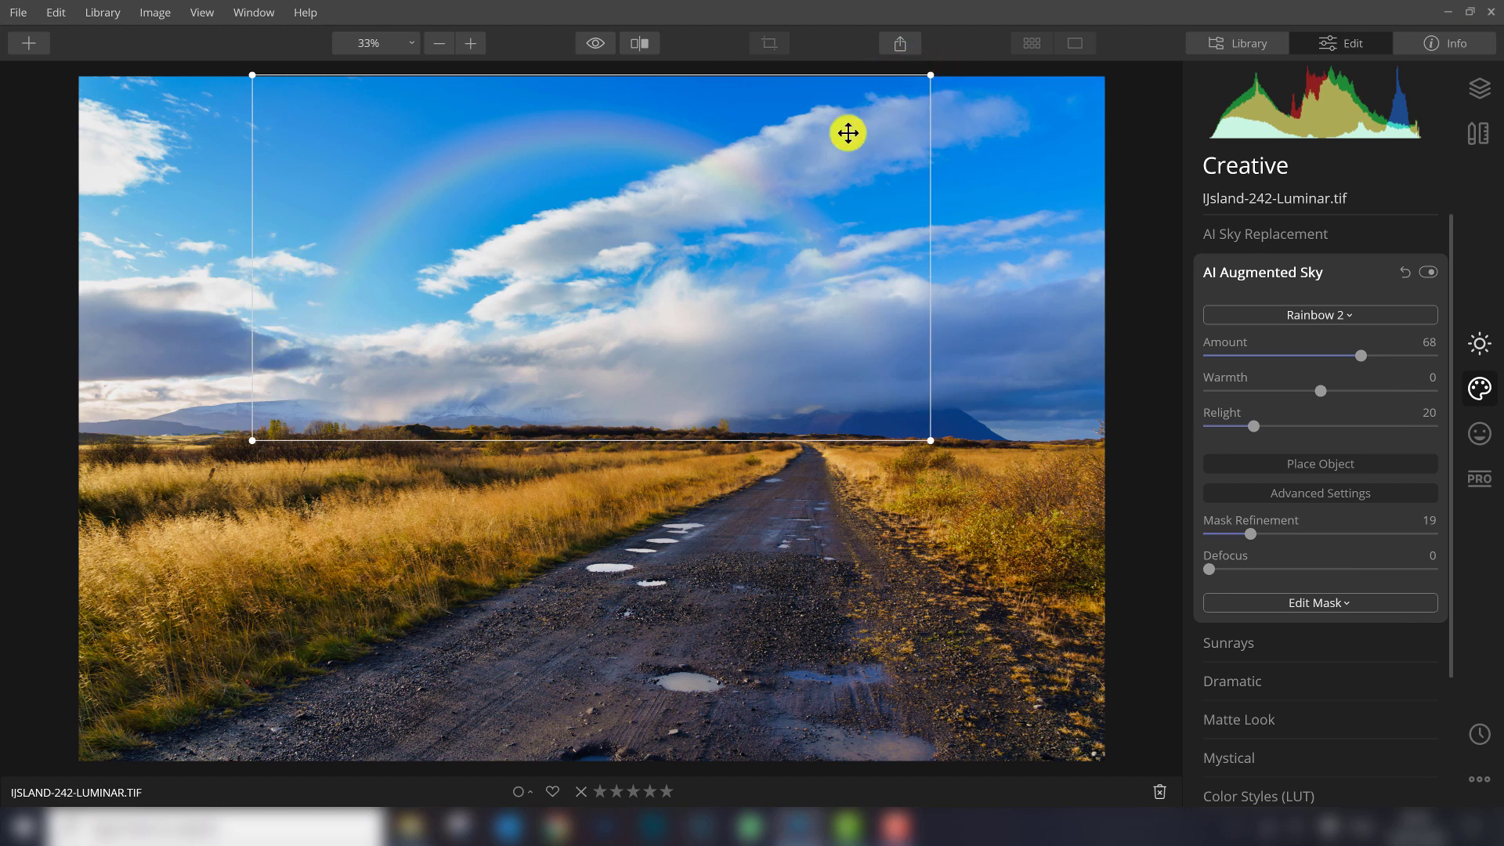
pyautogui.moveTo(931, 74); pyautogui.dragTo(1281, 6)
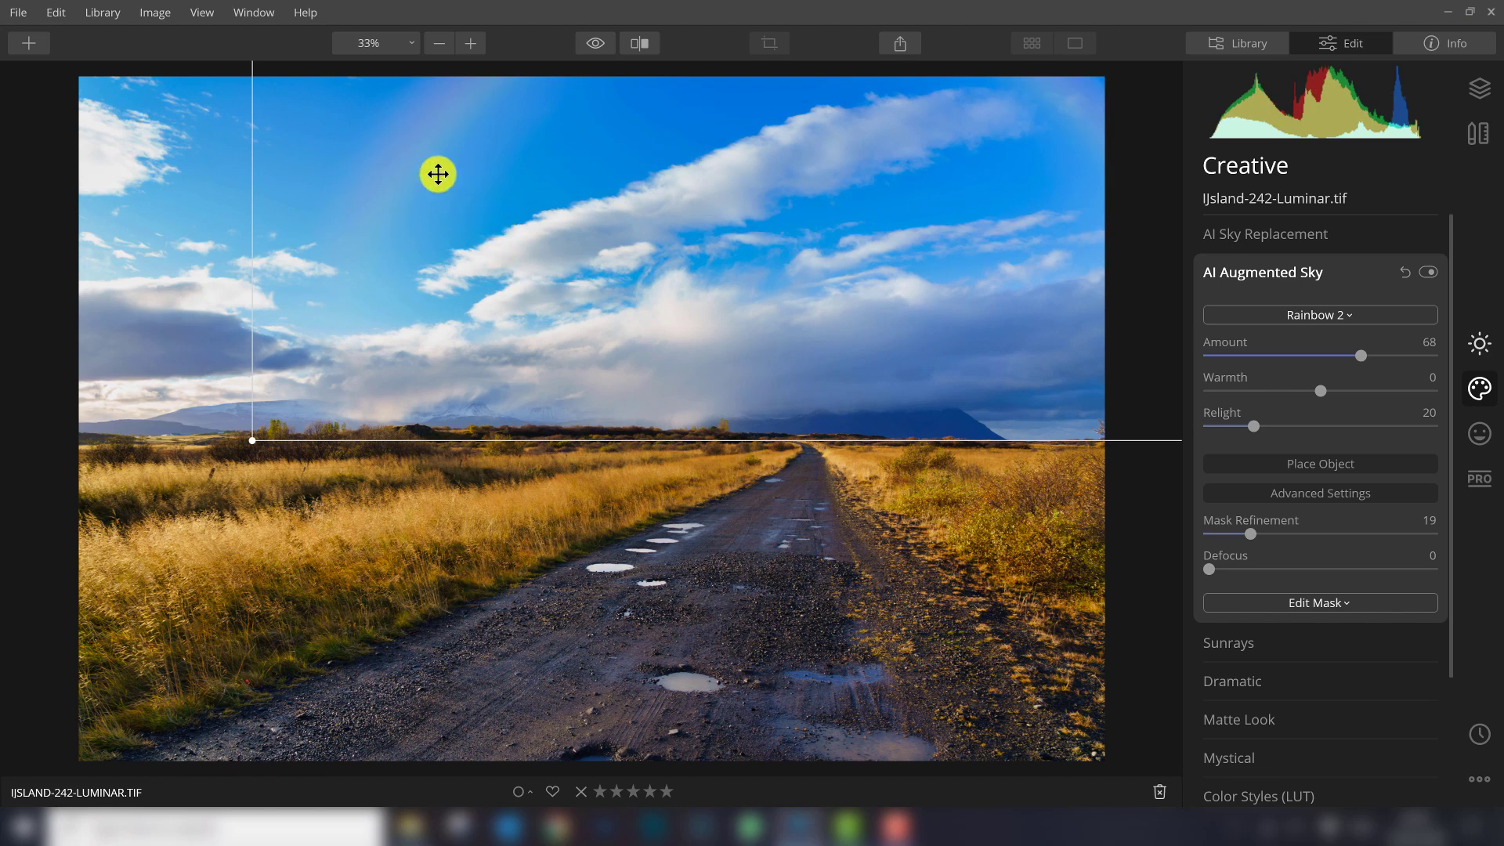
pyautogui.moveTo(450, 178); pyautogui.dragTo(598, 178)
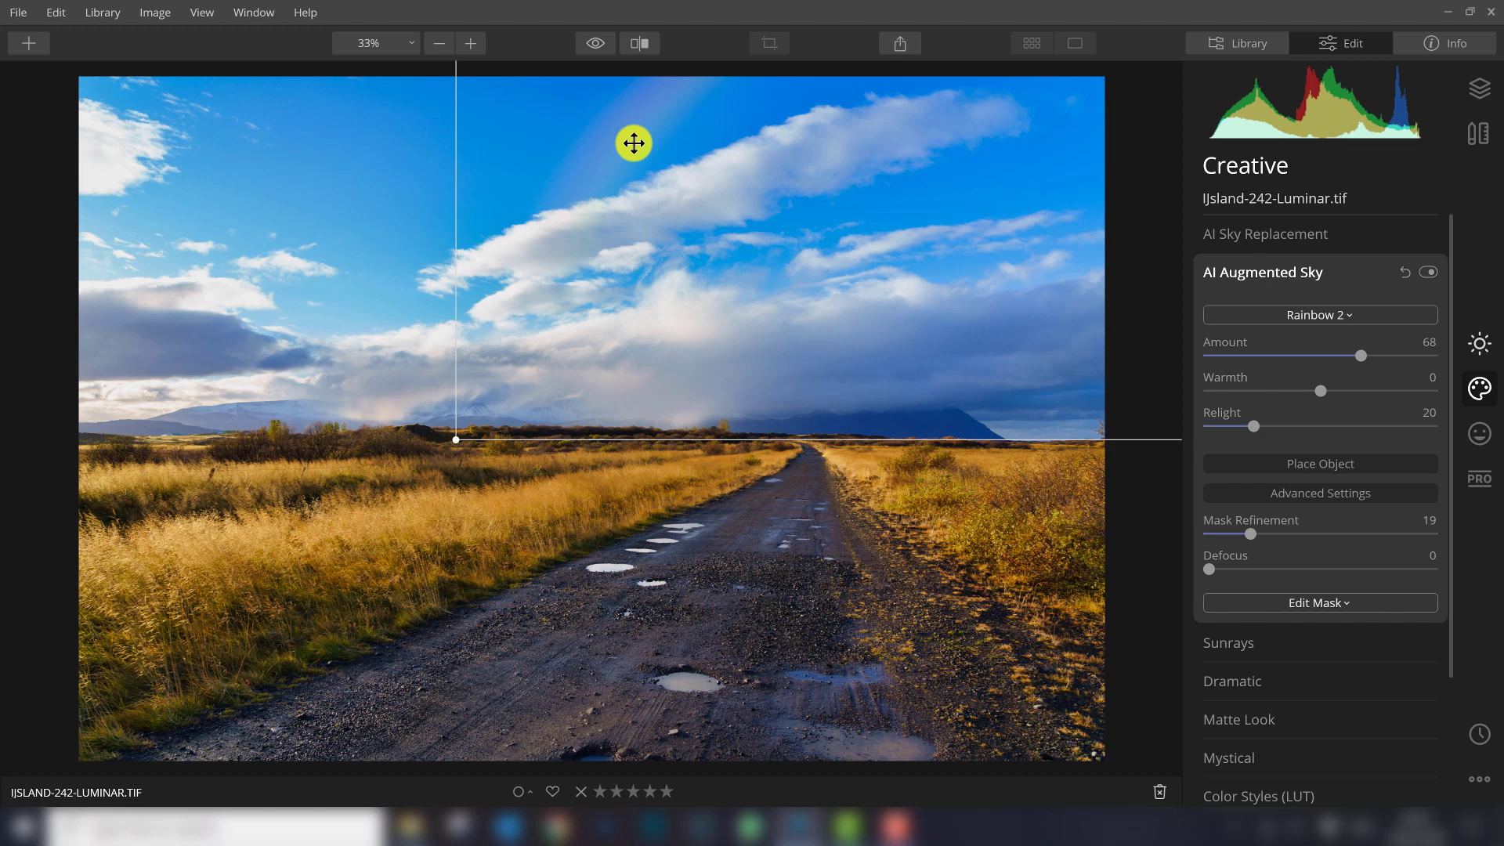
pyautogui.moveTo(634, 143); pyautogui.dragTo(342, 262)
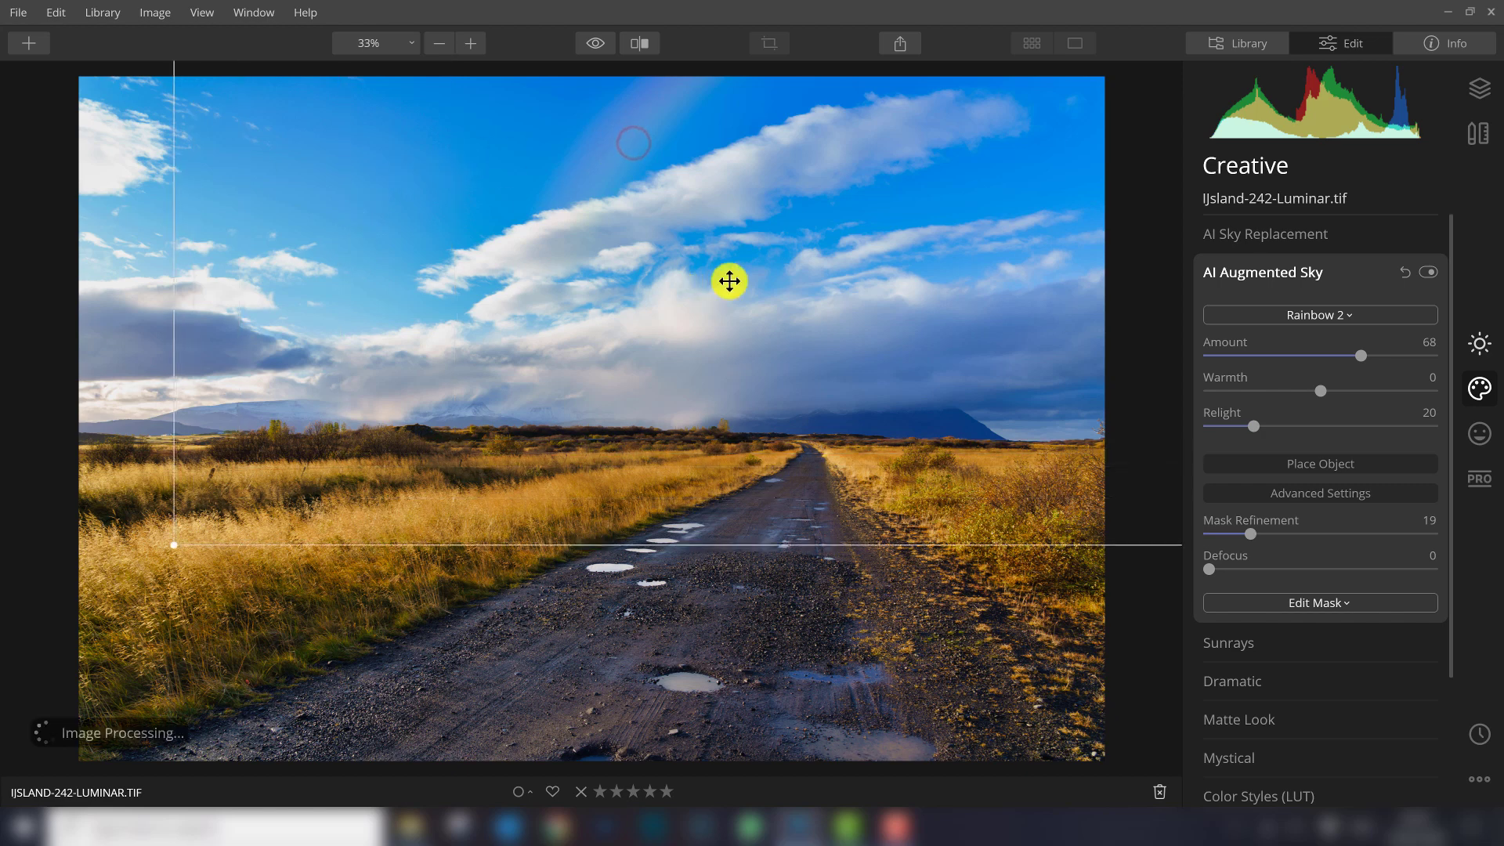
pyautogui.click(1406, 273)
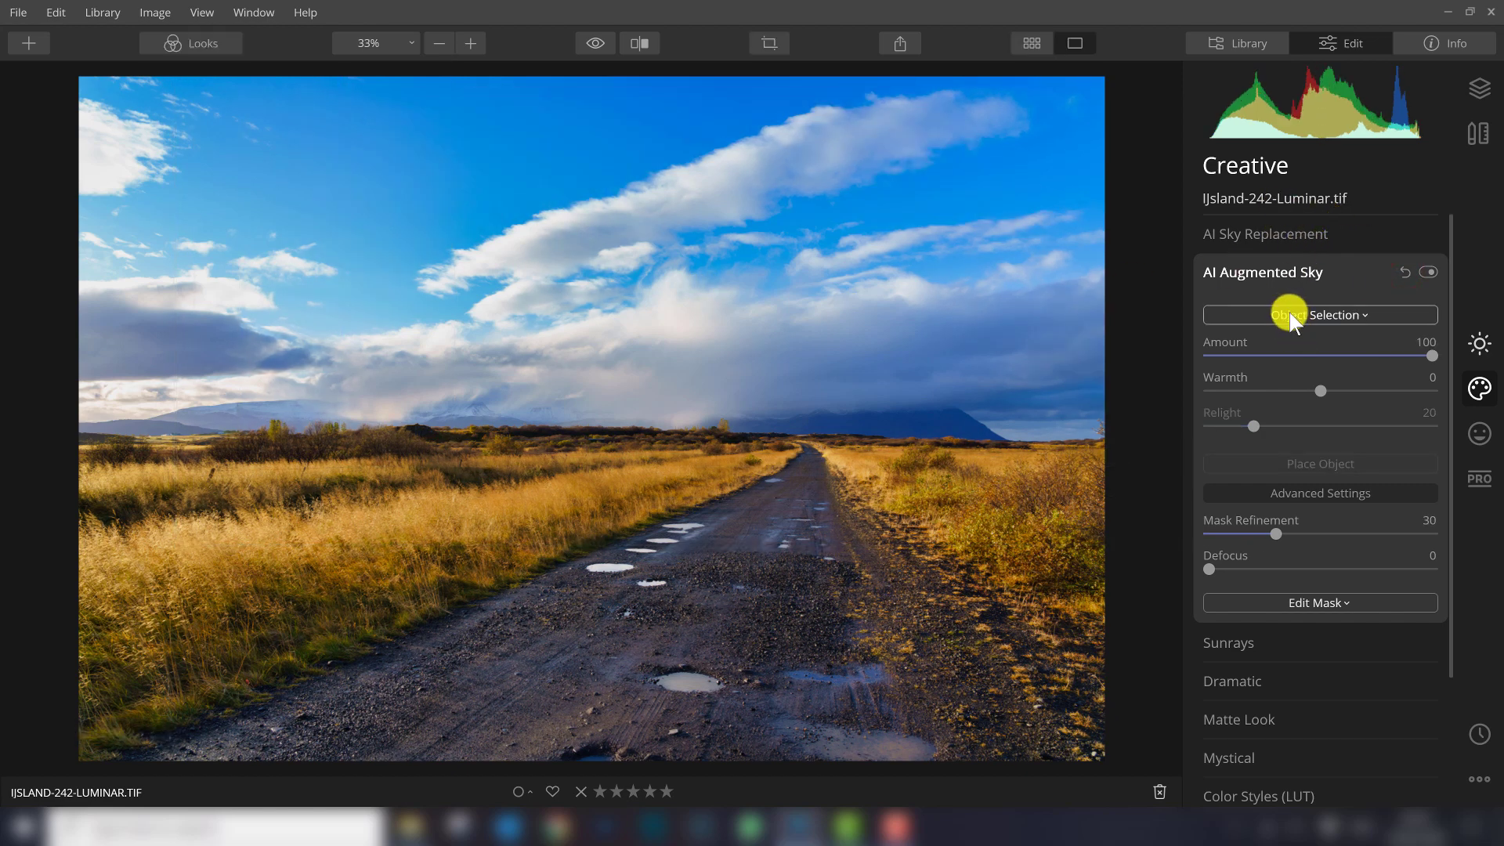
# Step: Add the Mountains 1 sky object so snowy peaks rise behind the golden field
pyautogui.click(1338, 321)
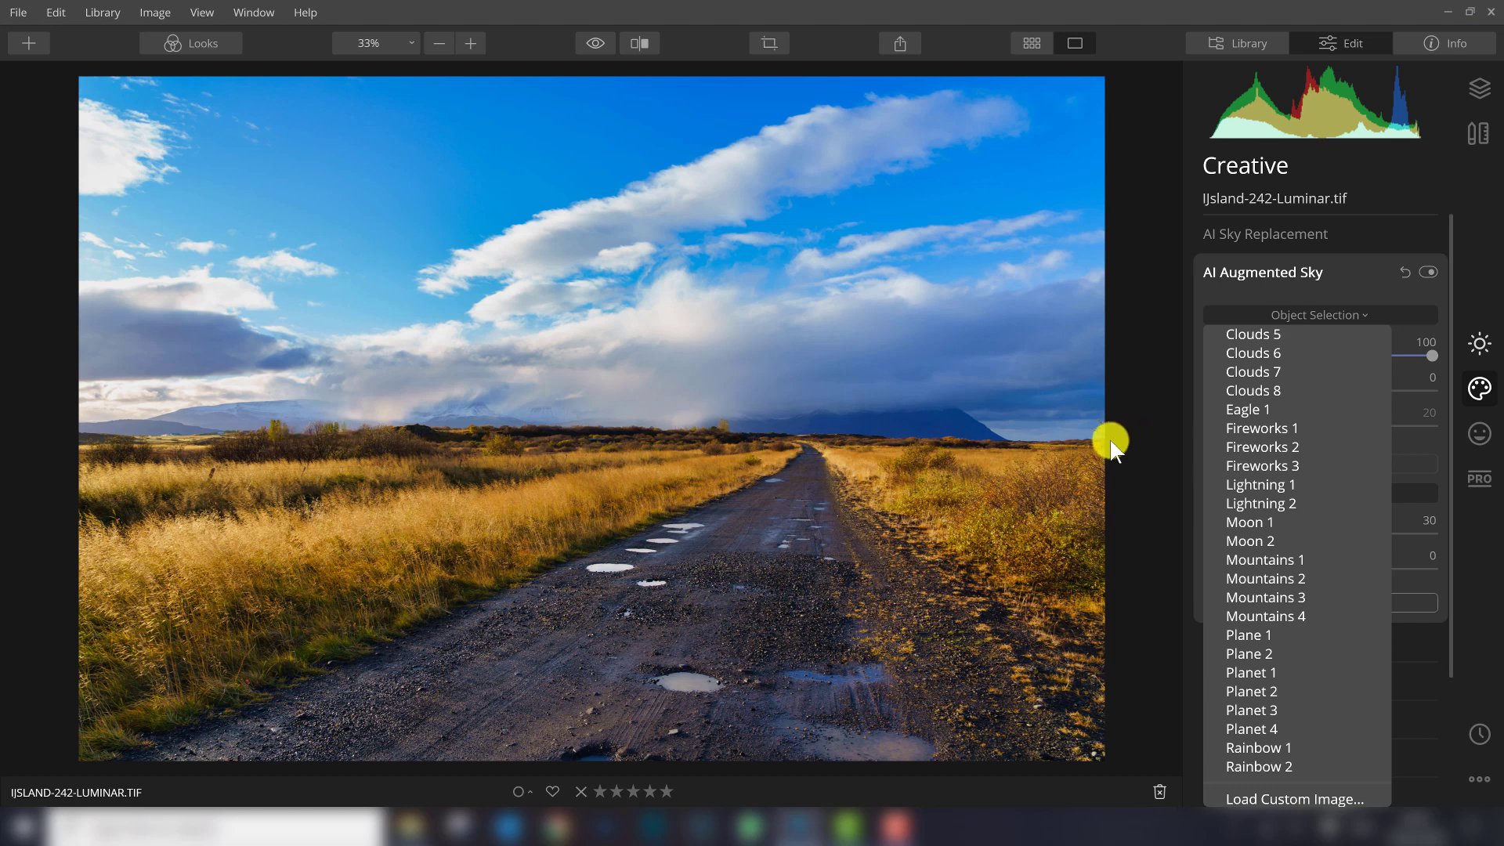
pyautogui.click(1301, 563)
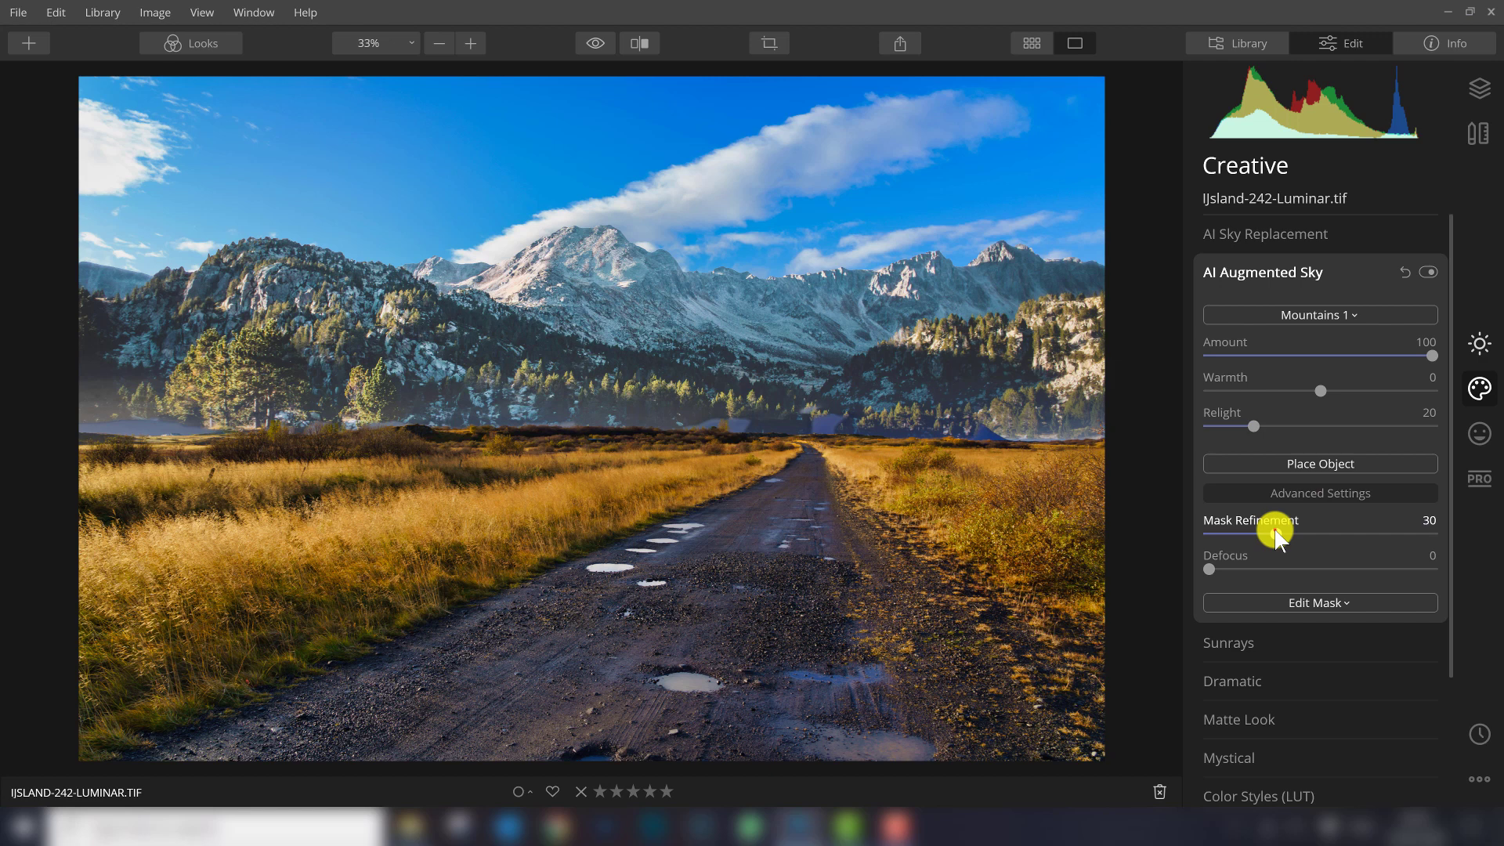
# Step: Raise Mask Refinement to 82 and check the horizon and treeline blend at 100% zoom
pyautogui.moveTo(1276, 534); pyautogui.dragTo(1393, 536)
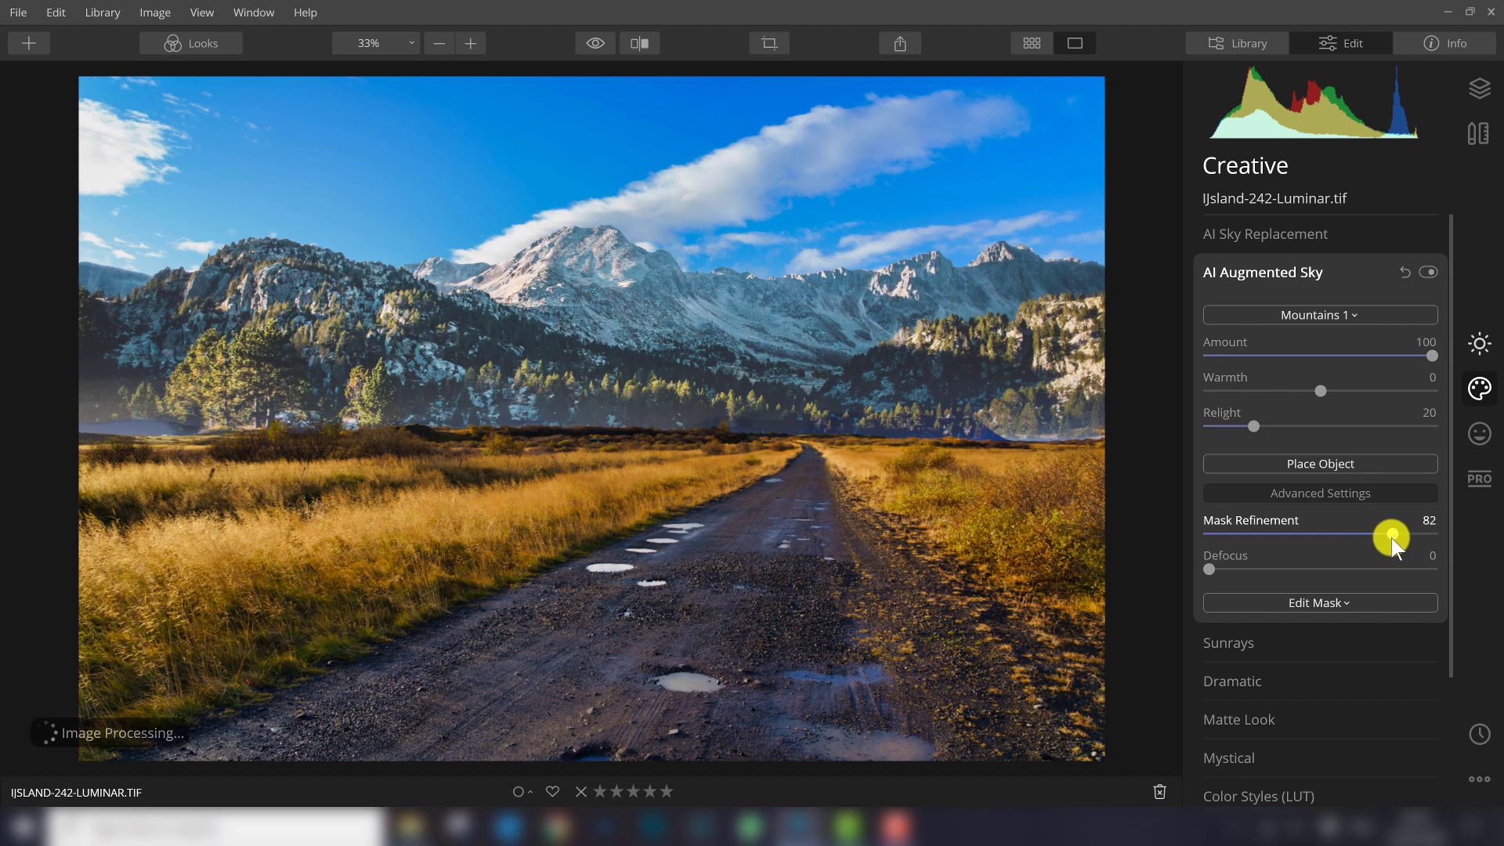
pyautogui.doubleClick(772, 416)
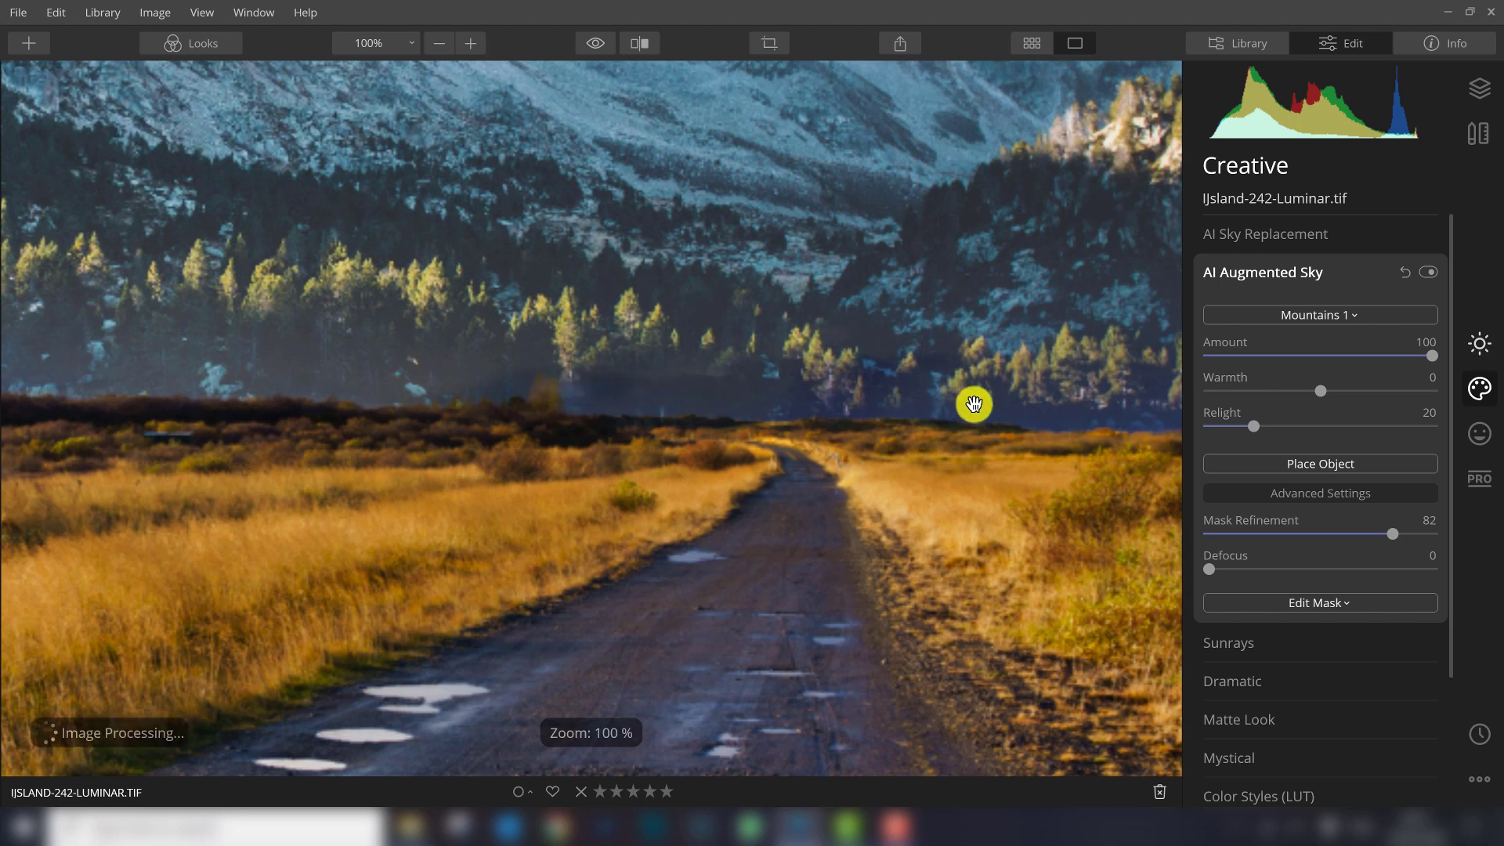
pyautogui.moveTo(966, 416)
pyautogui.mouseDown()
pyautogui.moveTo(598, 410)
pyautogui.moveTo(614, 419)
pyautogui.mouseUp()
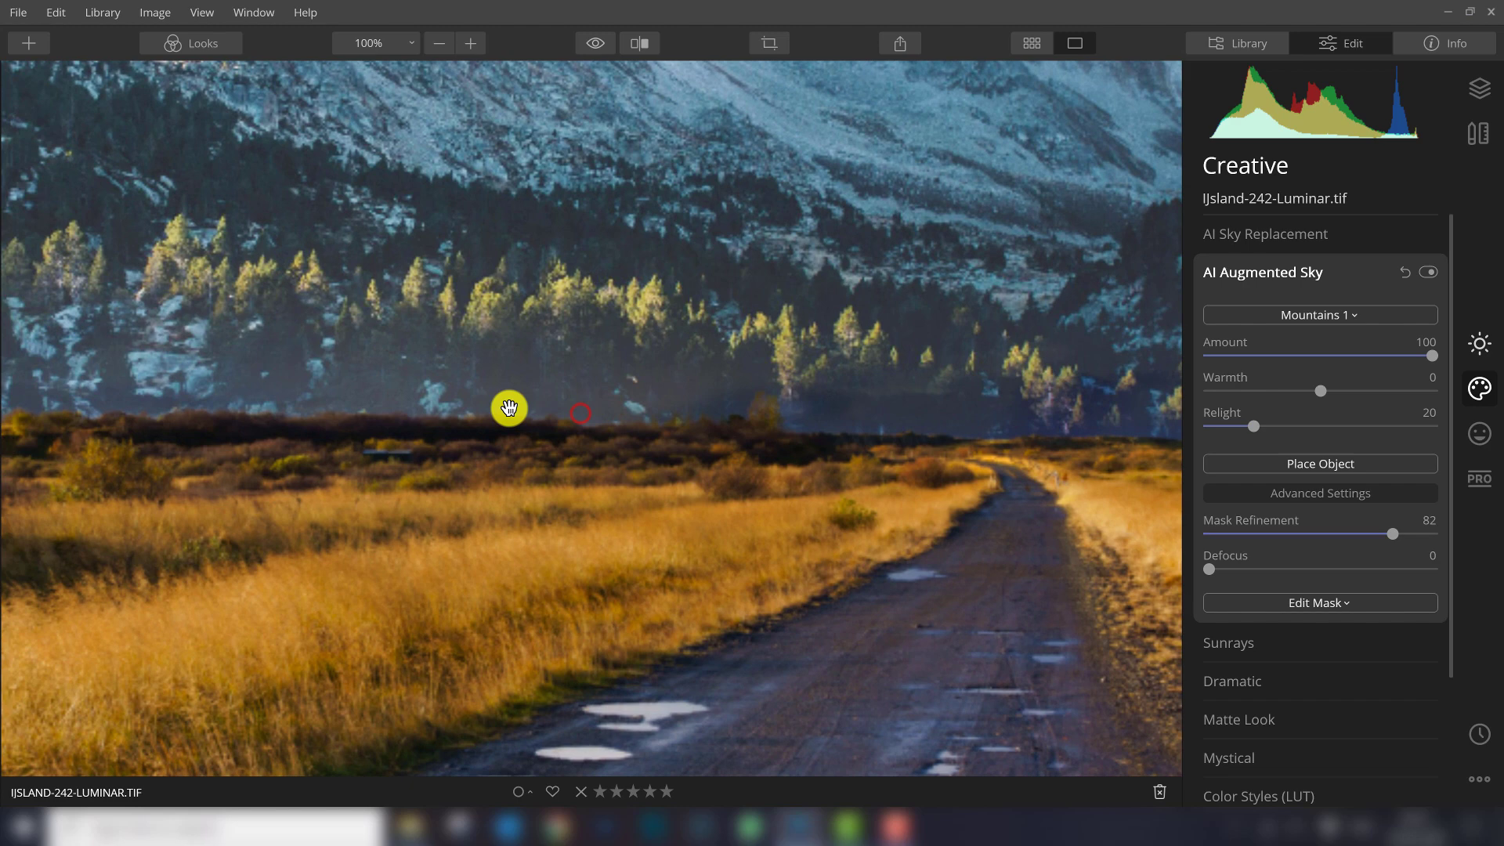
pyautogui.click(509, 406)
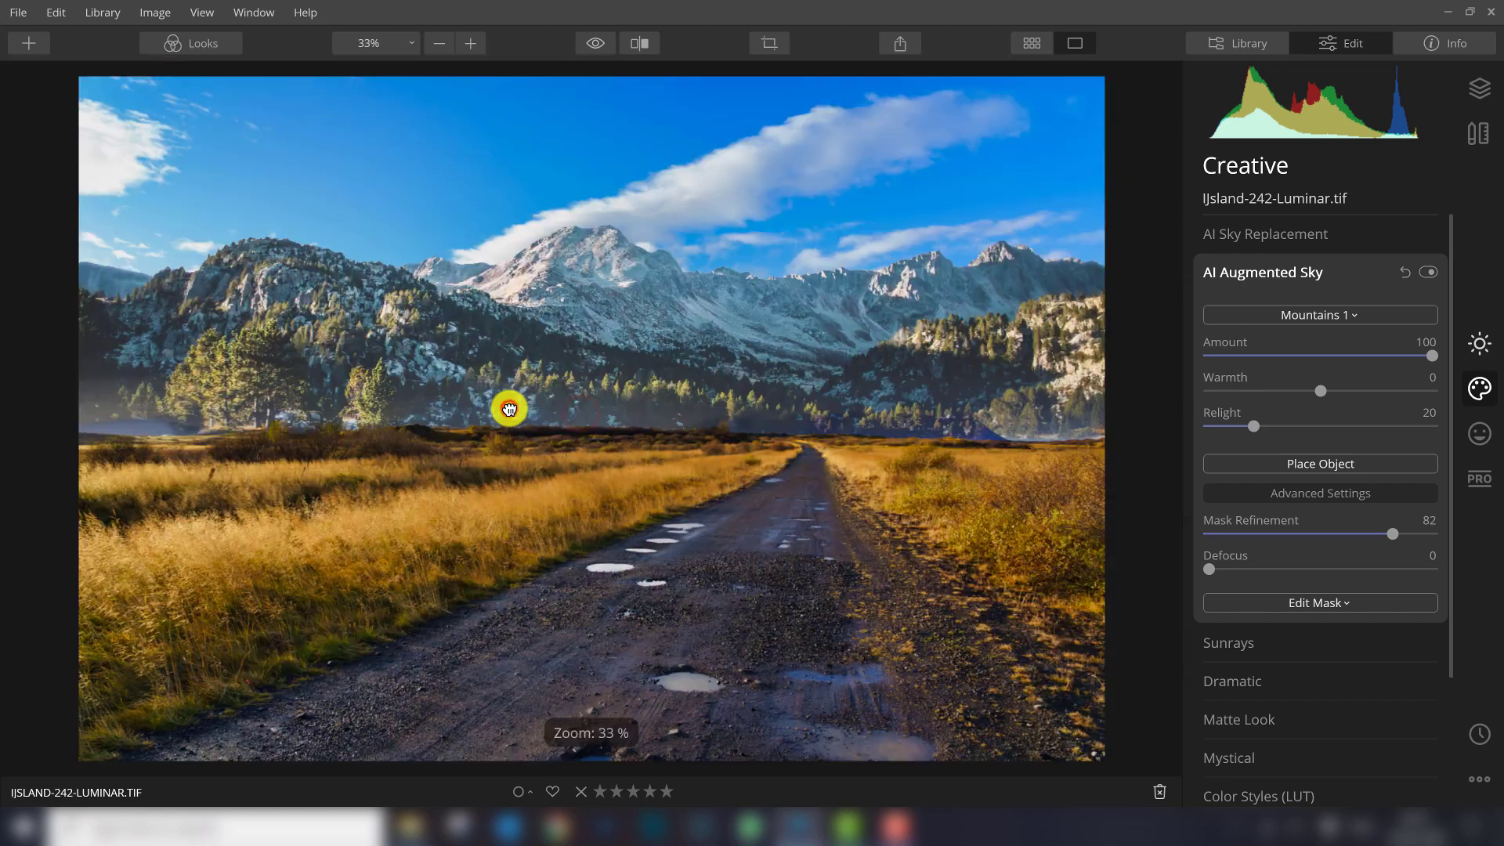
pyautogui.click(141, 424)
pyautogui.moveTo(161, 409); pyautogui.dragTo(288, 429)
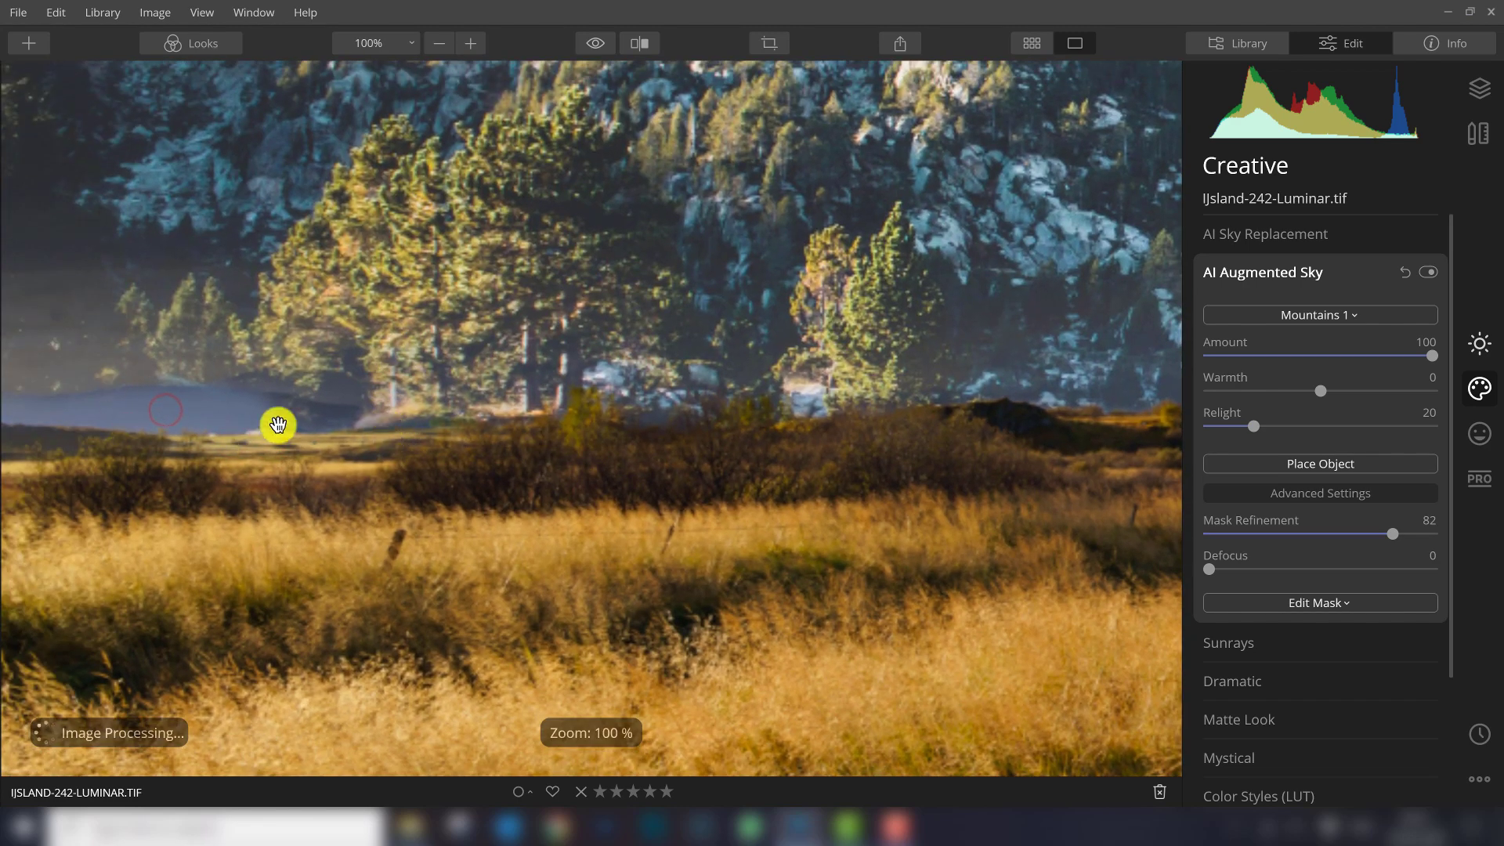
pyautogui.click(709, 424)
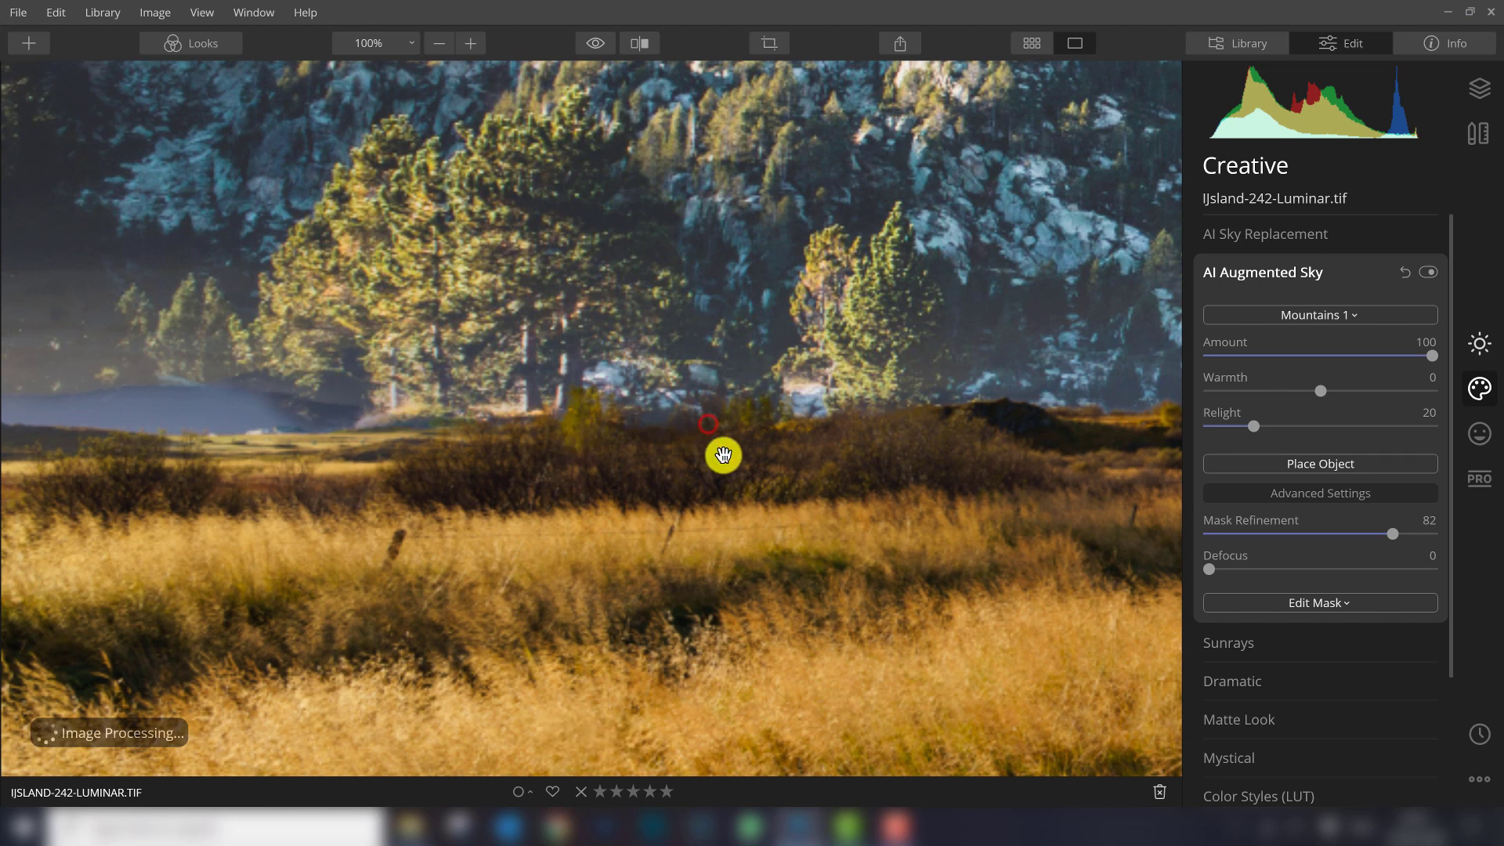
pyautogui.click(584, 390)
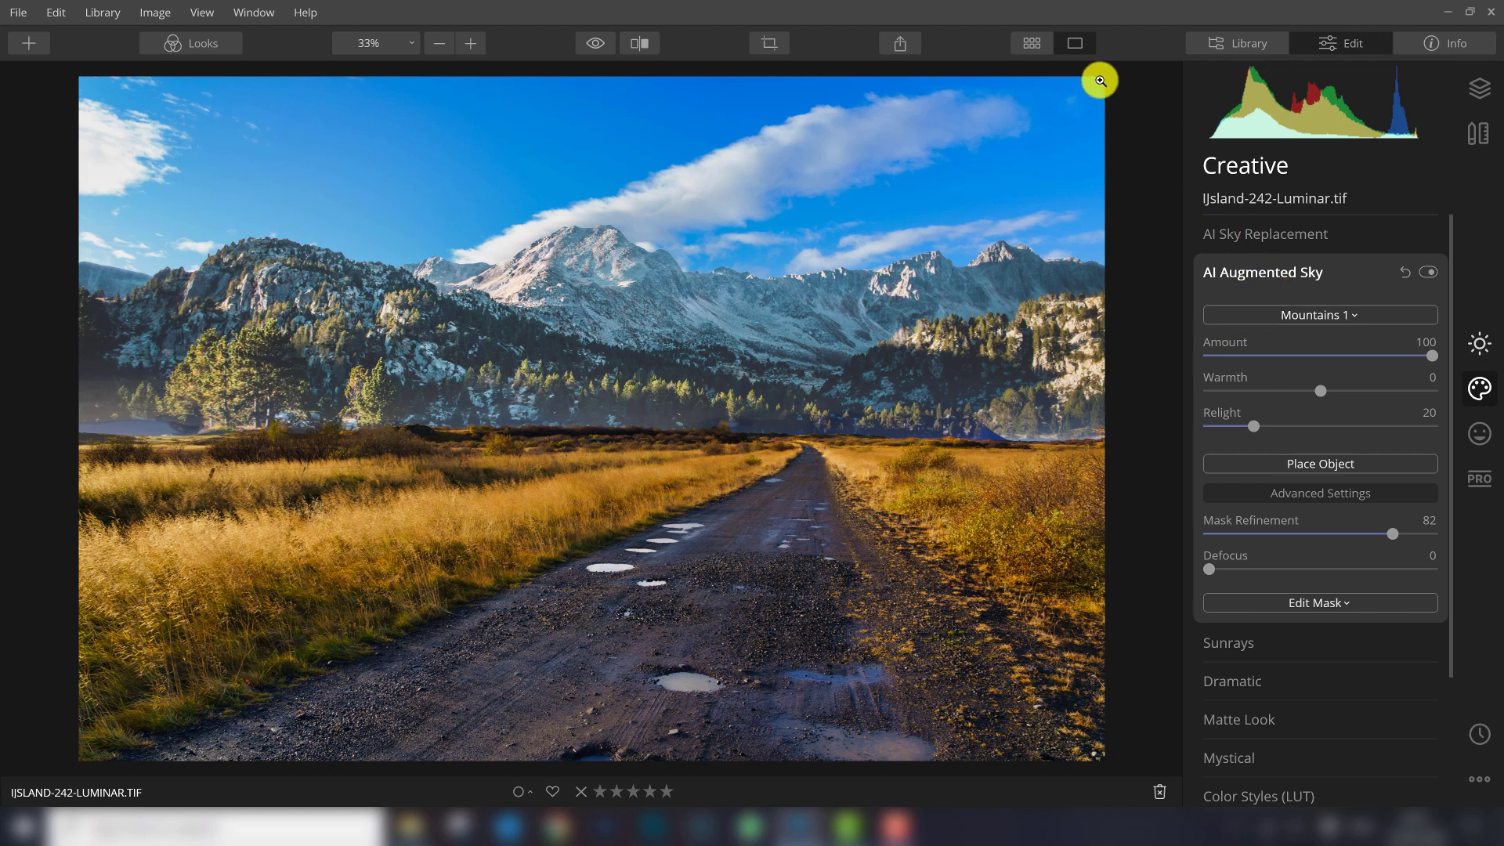
# Step: Reset AI Augmented Sky to remove the mountains, then open Torres del Paine-542.arw for editing
pyautogui.click(1407, 270)
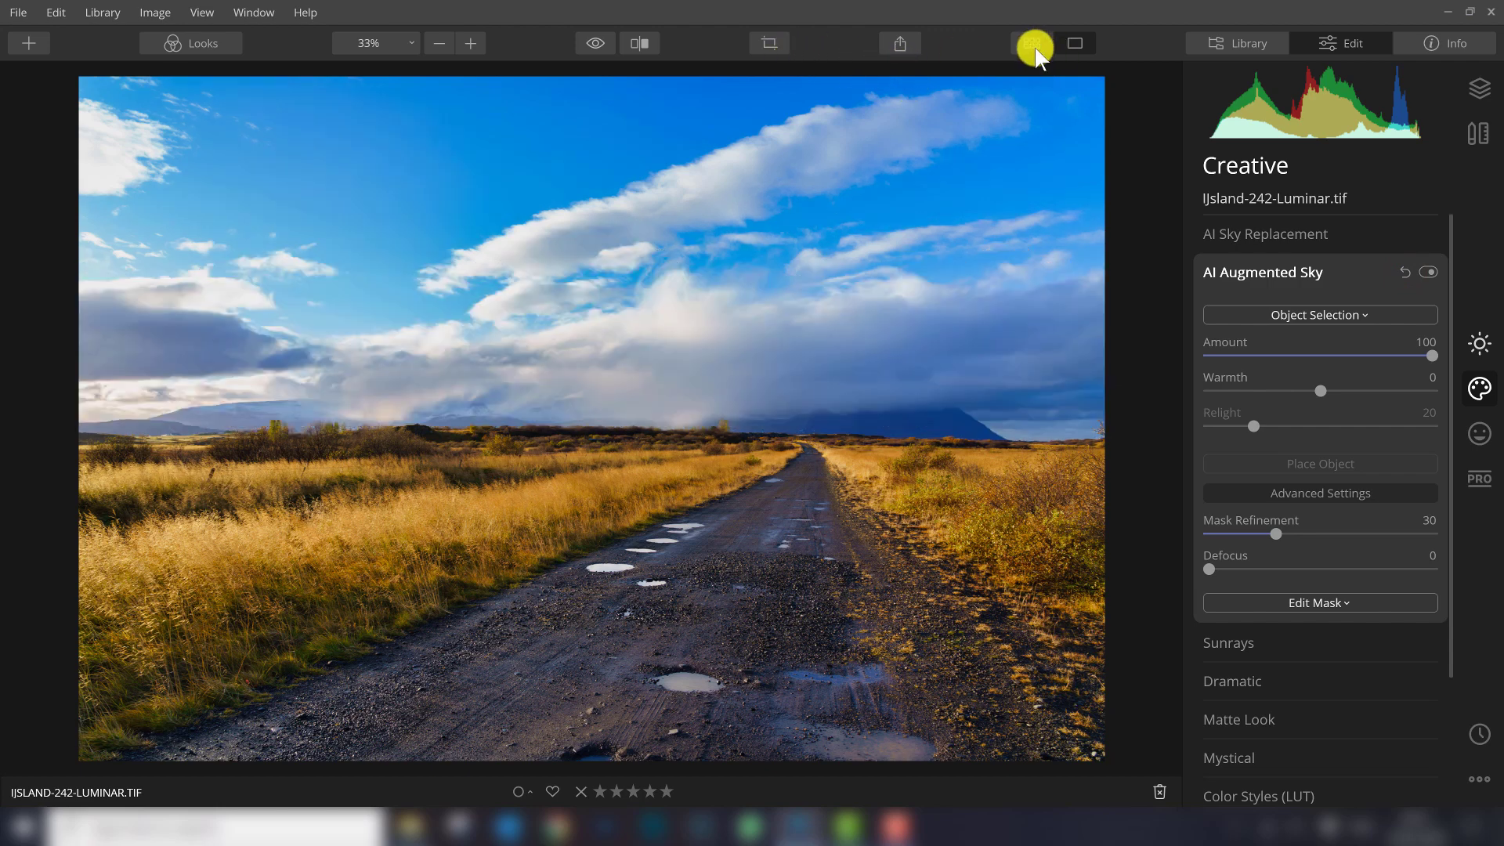
pyautogui.click(1032, 43)
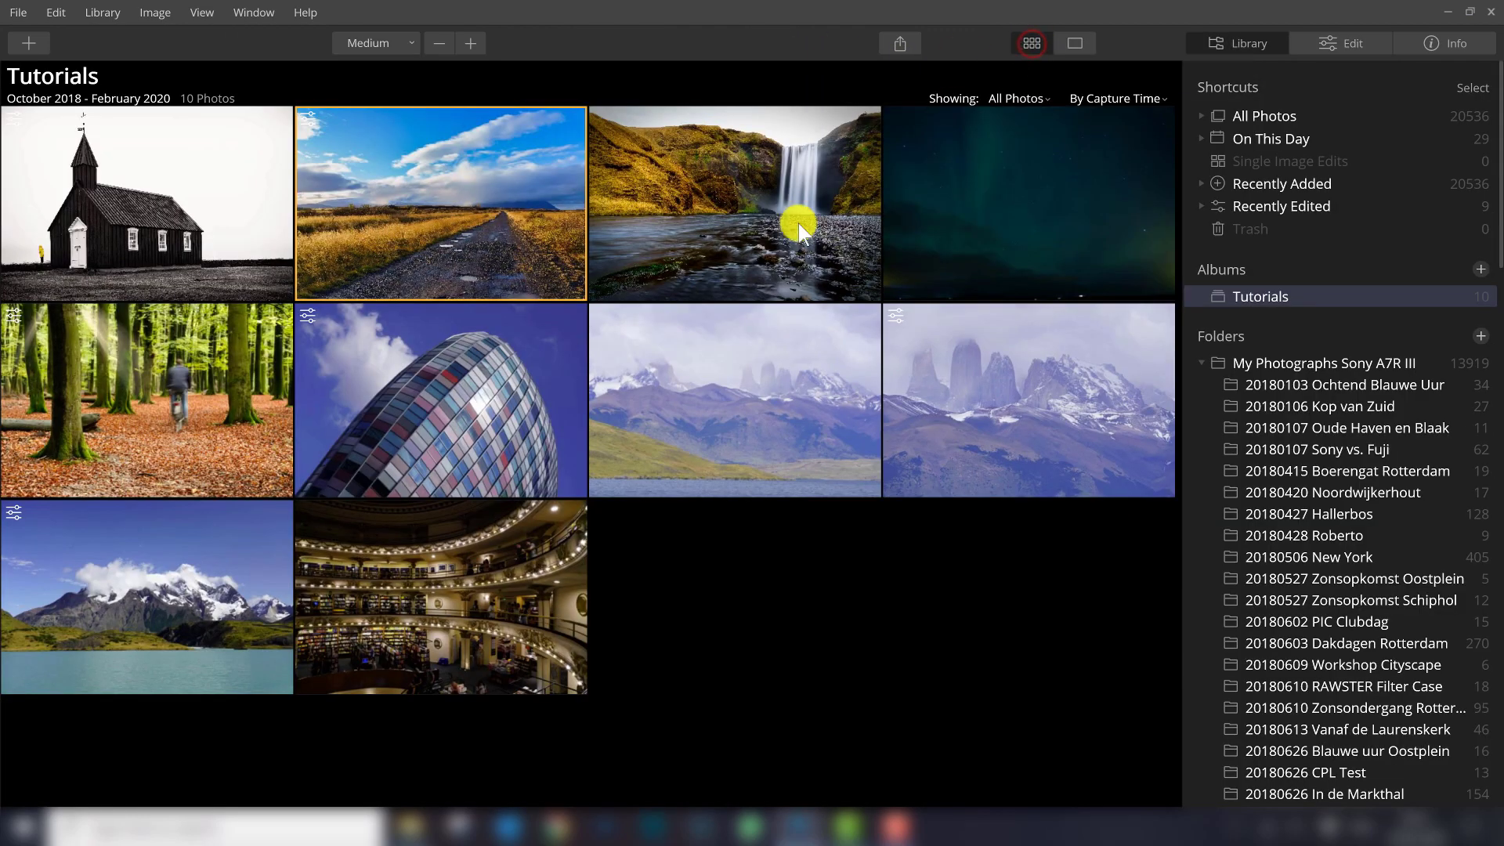
pyautogui.doubleClick(495, 388)
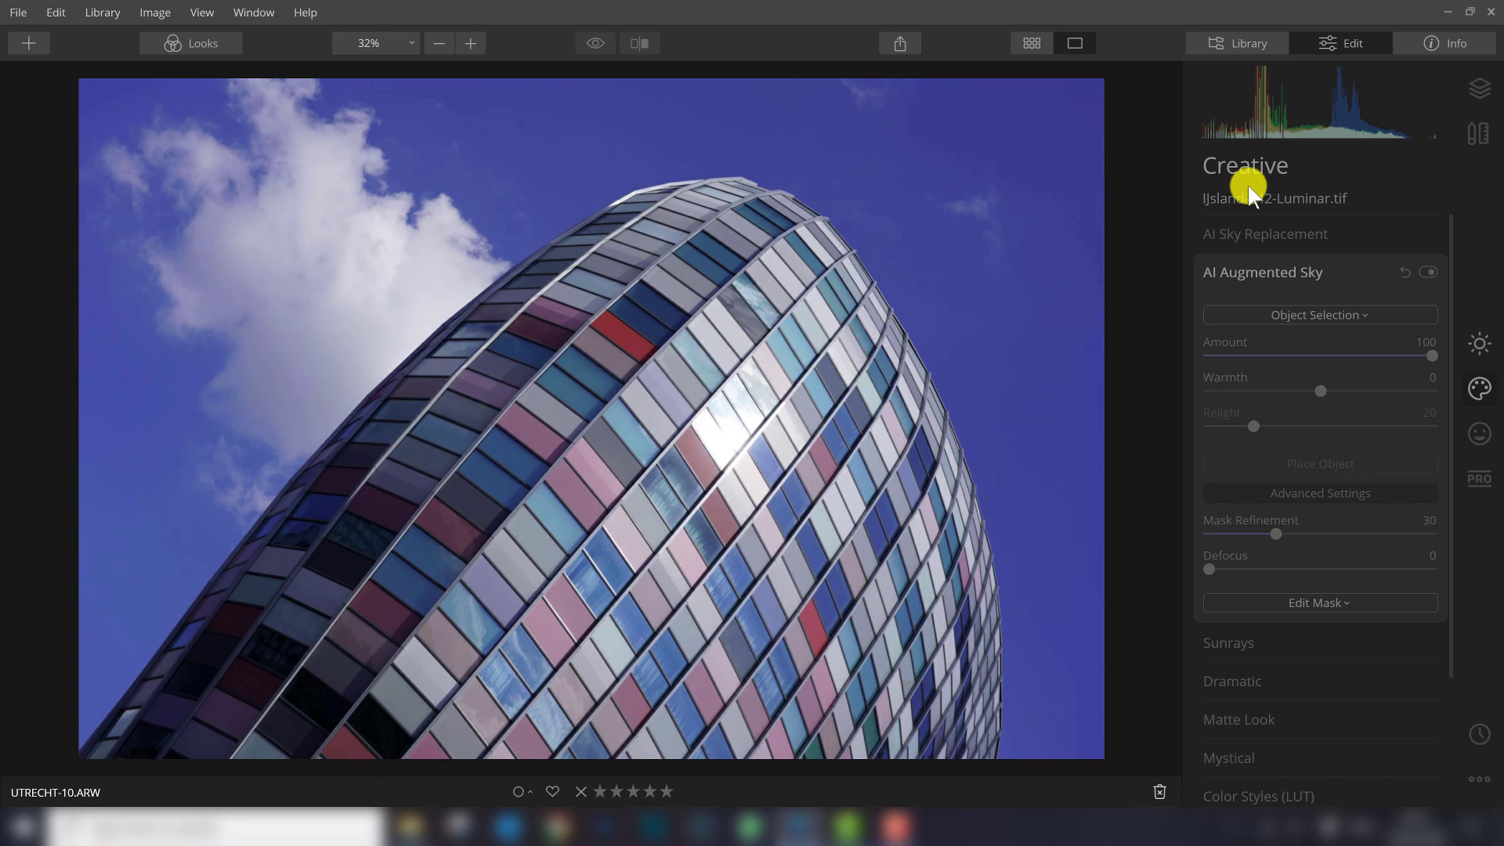
pyautogui.click(1031, 45)
pyautogui.doubleClick(216, 572)
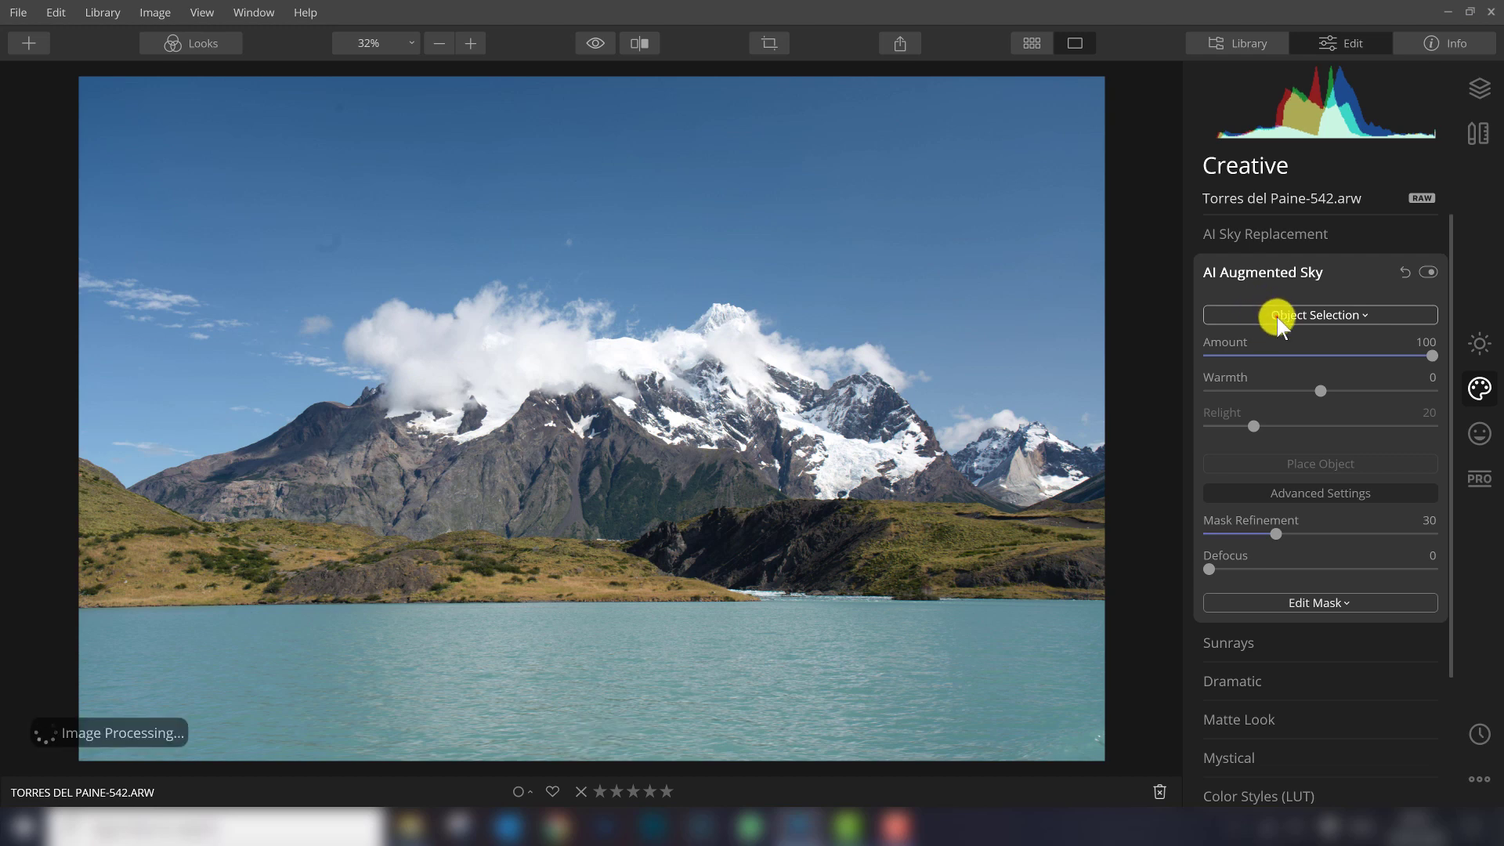
# Step: Add Clouds 1 and move the object right and down around the snowy peak
pyautogui.click(1279, 317)
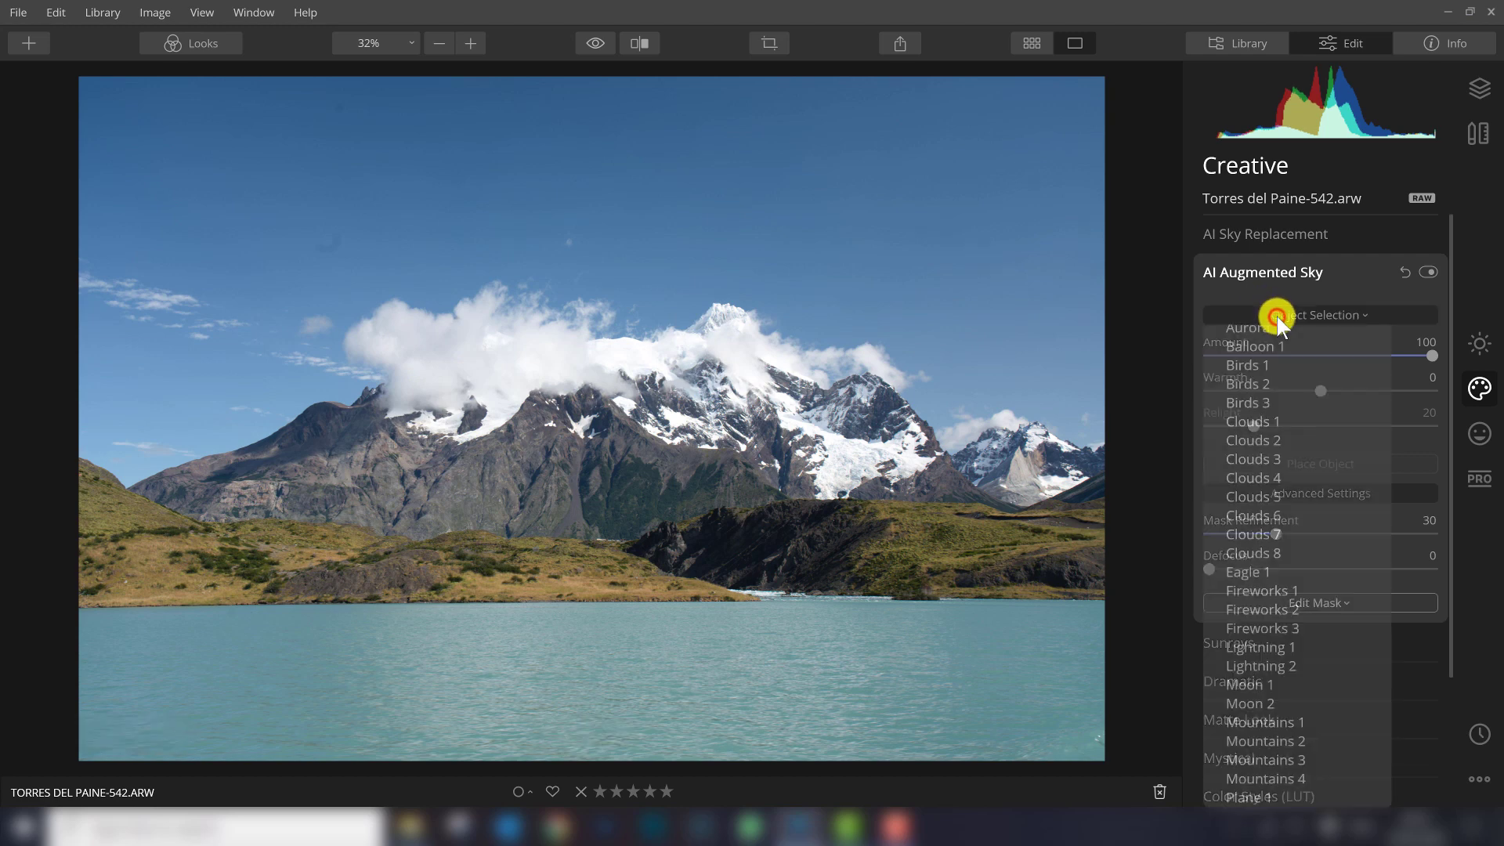
pyautogui.click(1271, 429)
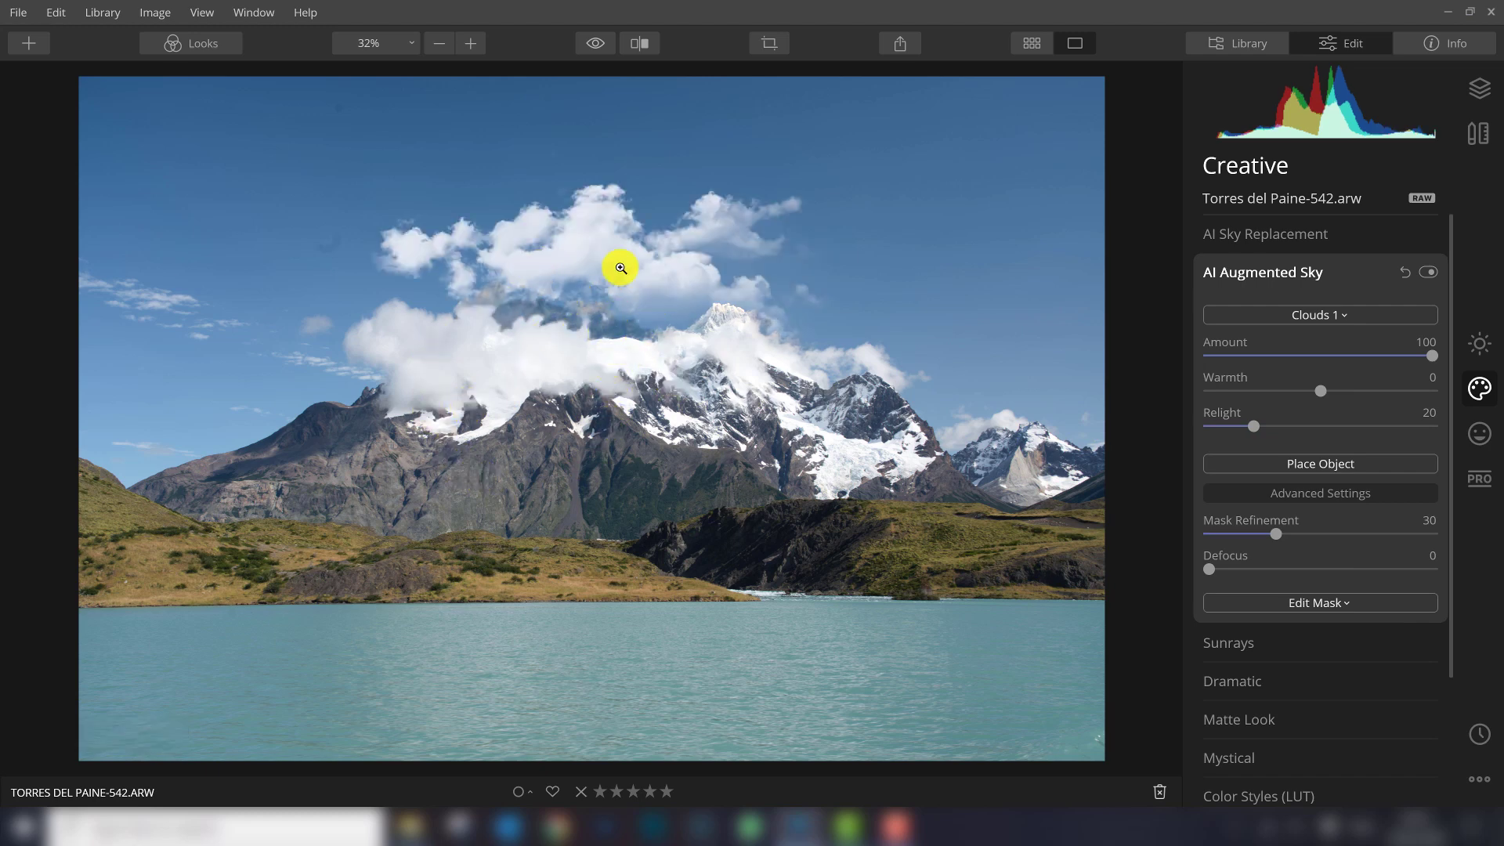
pyautogui.click(1302, 467)
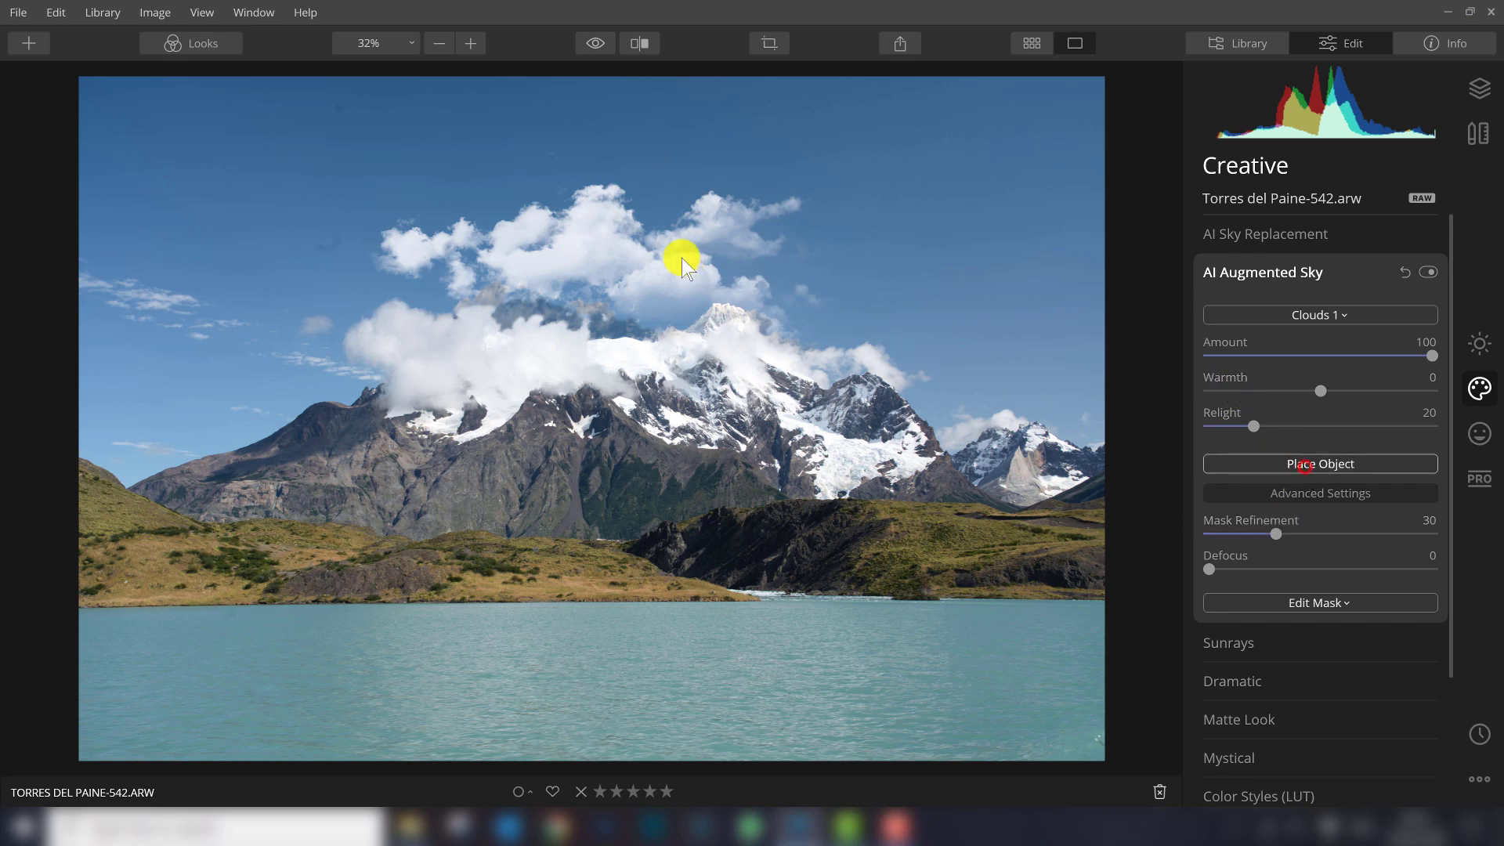
pyautogui.moveTo(650, 260); pyautogui.dragTo(815, 307)
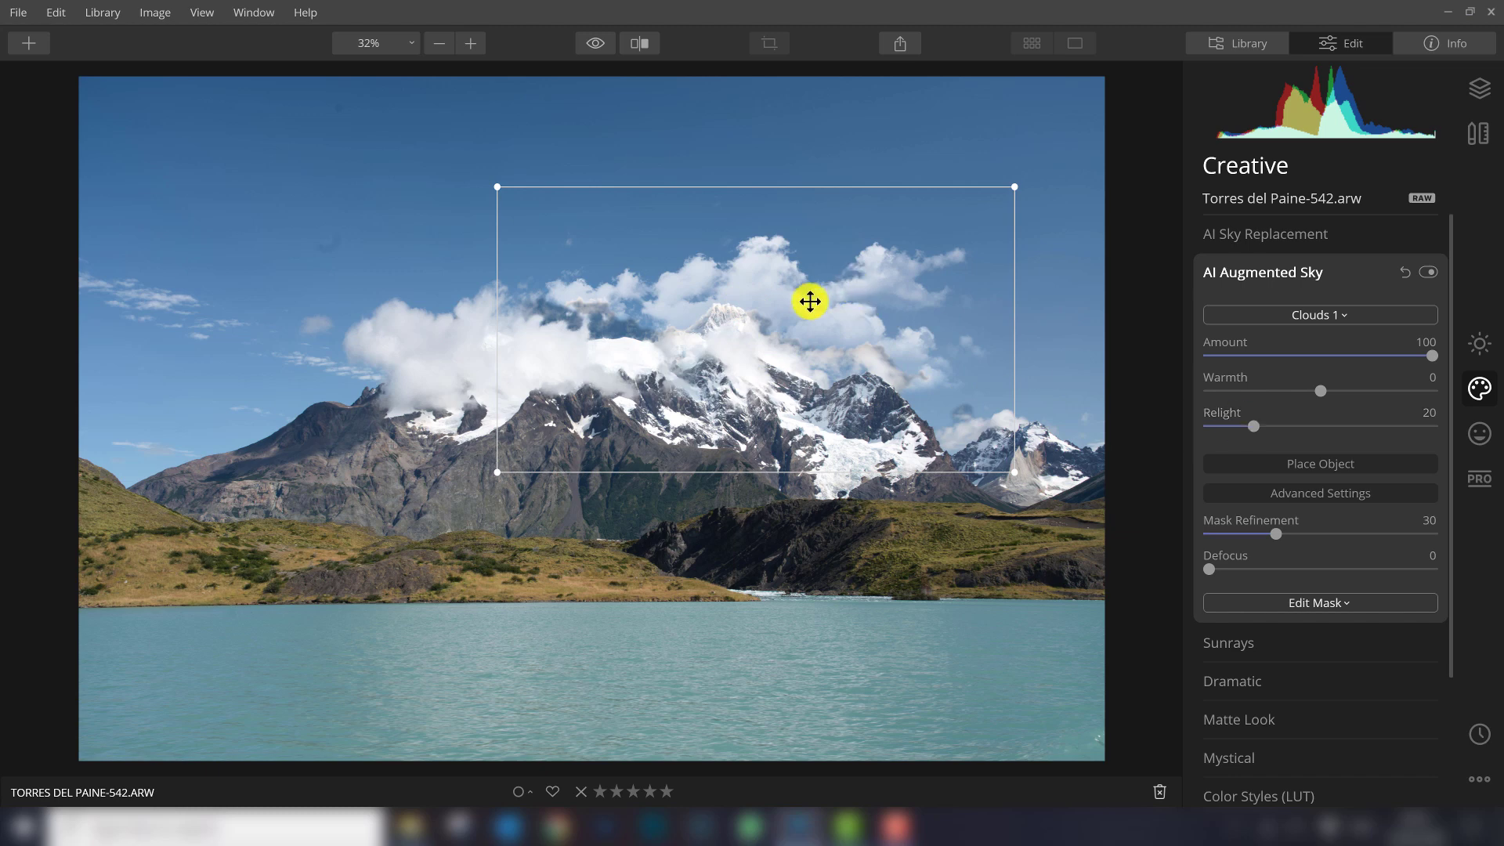
# Step: Move the Clouds 1 object up into the upper-right sky above the summit
pyautogui.moveTo(810, 301); pyautogui.dragTo(869, 195)
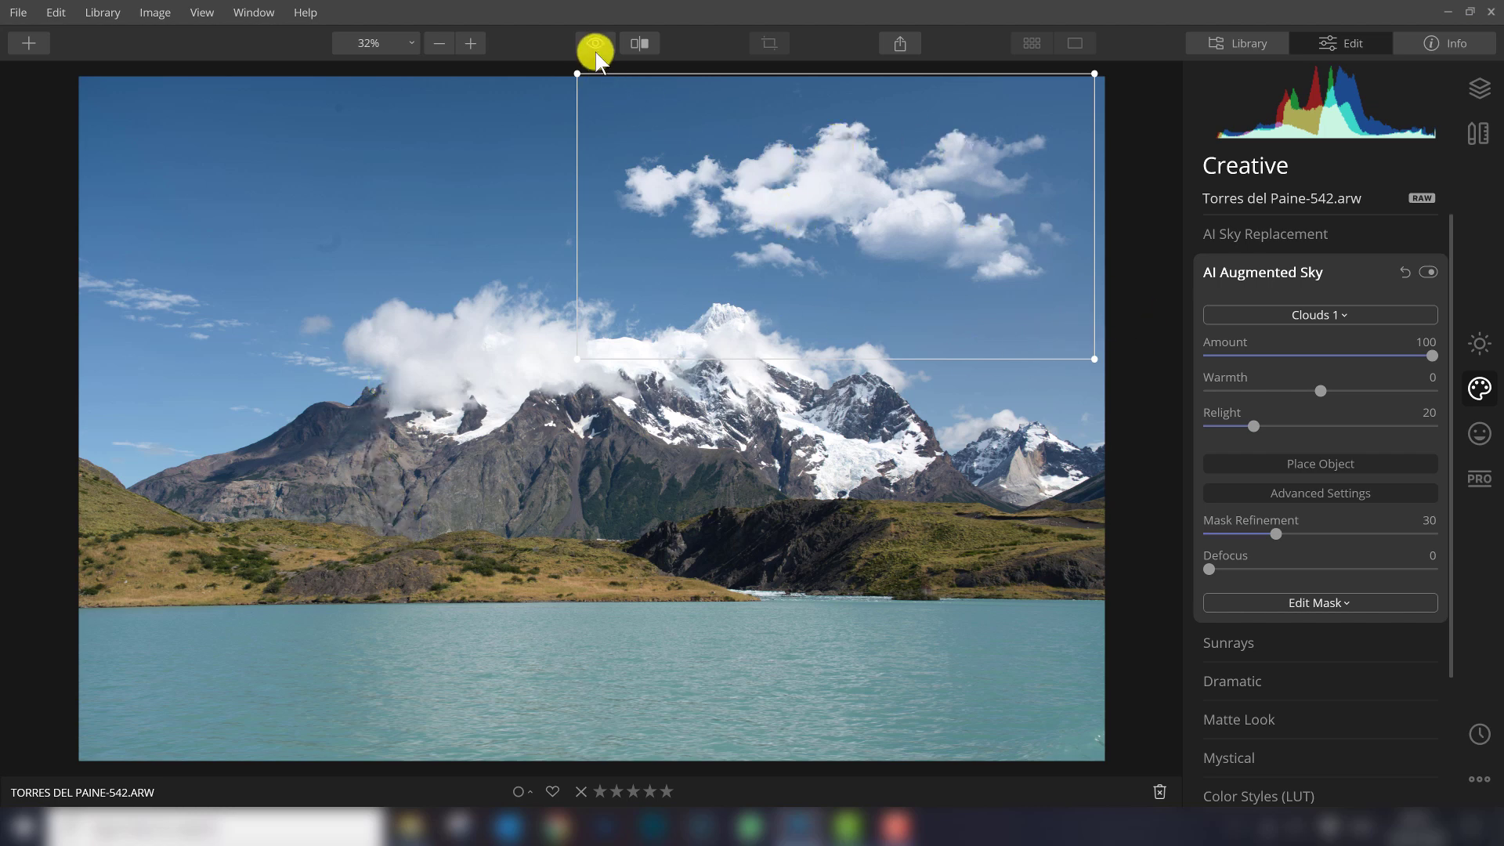
pyautogui.click(388, 41)
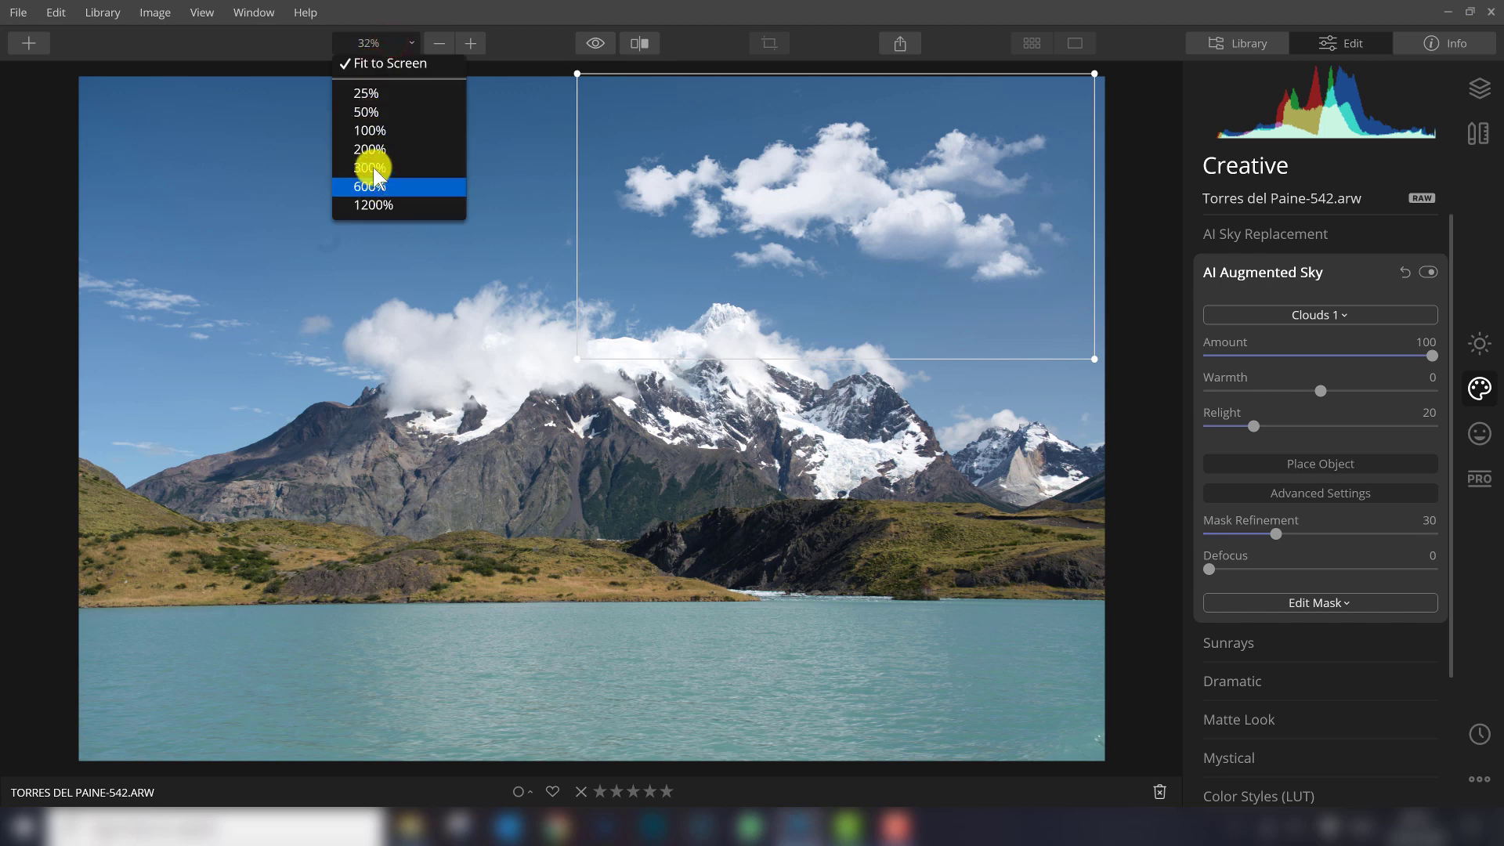
pyautogui.click(374, 131)
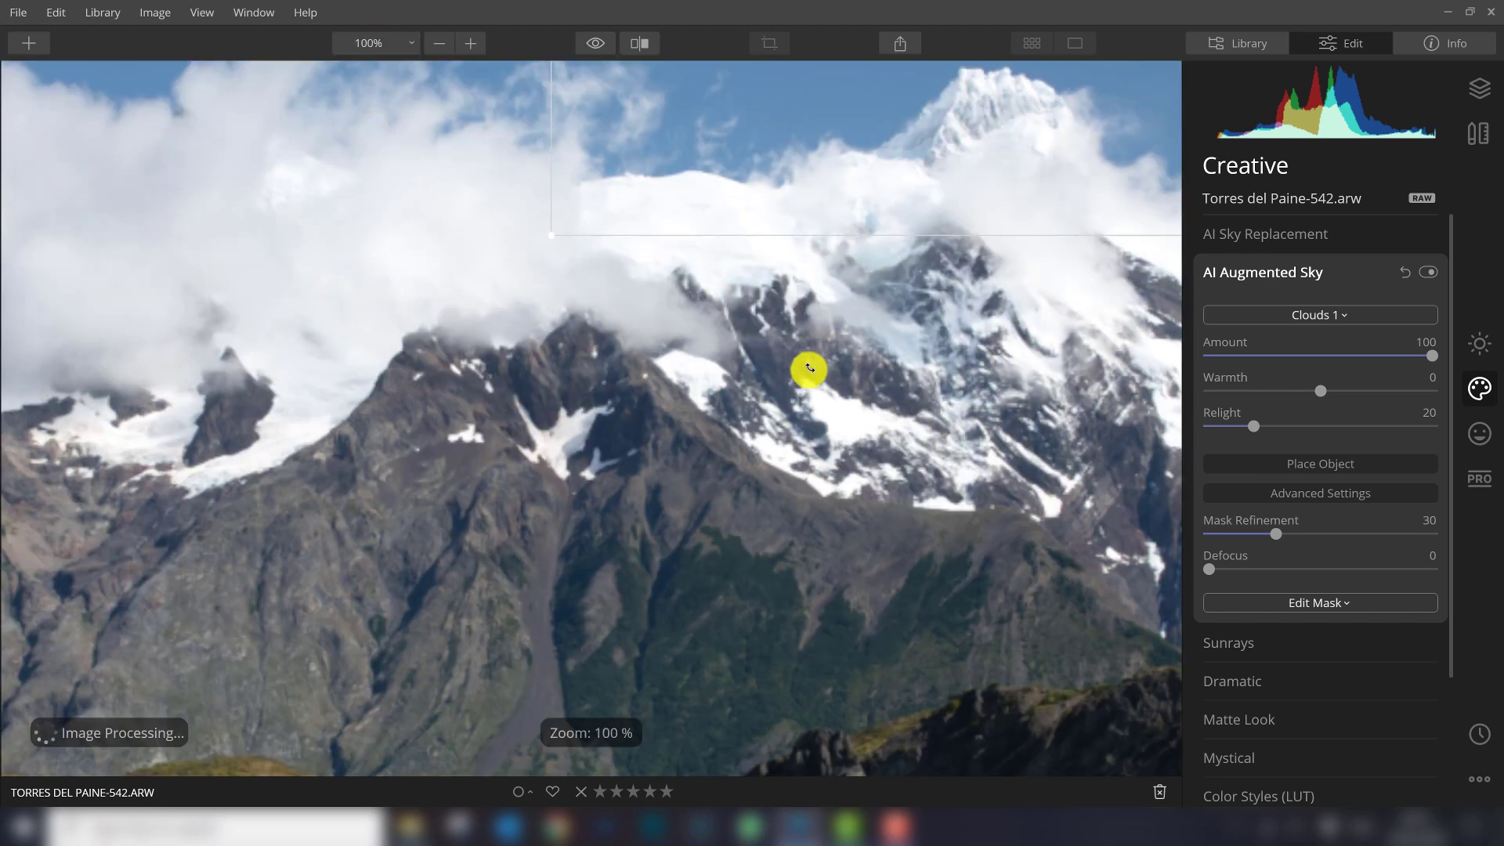
pyautogui.moveTo(883, 306); pyautogui.dragTo(487, 604)
pyautogui.moveTo(830, 241); pyautogui.dragTo(594, 413)
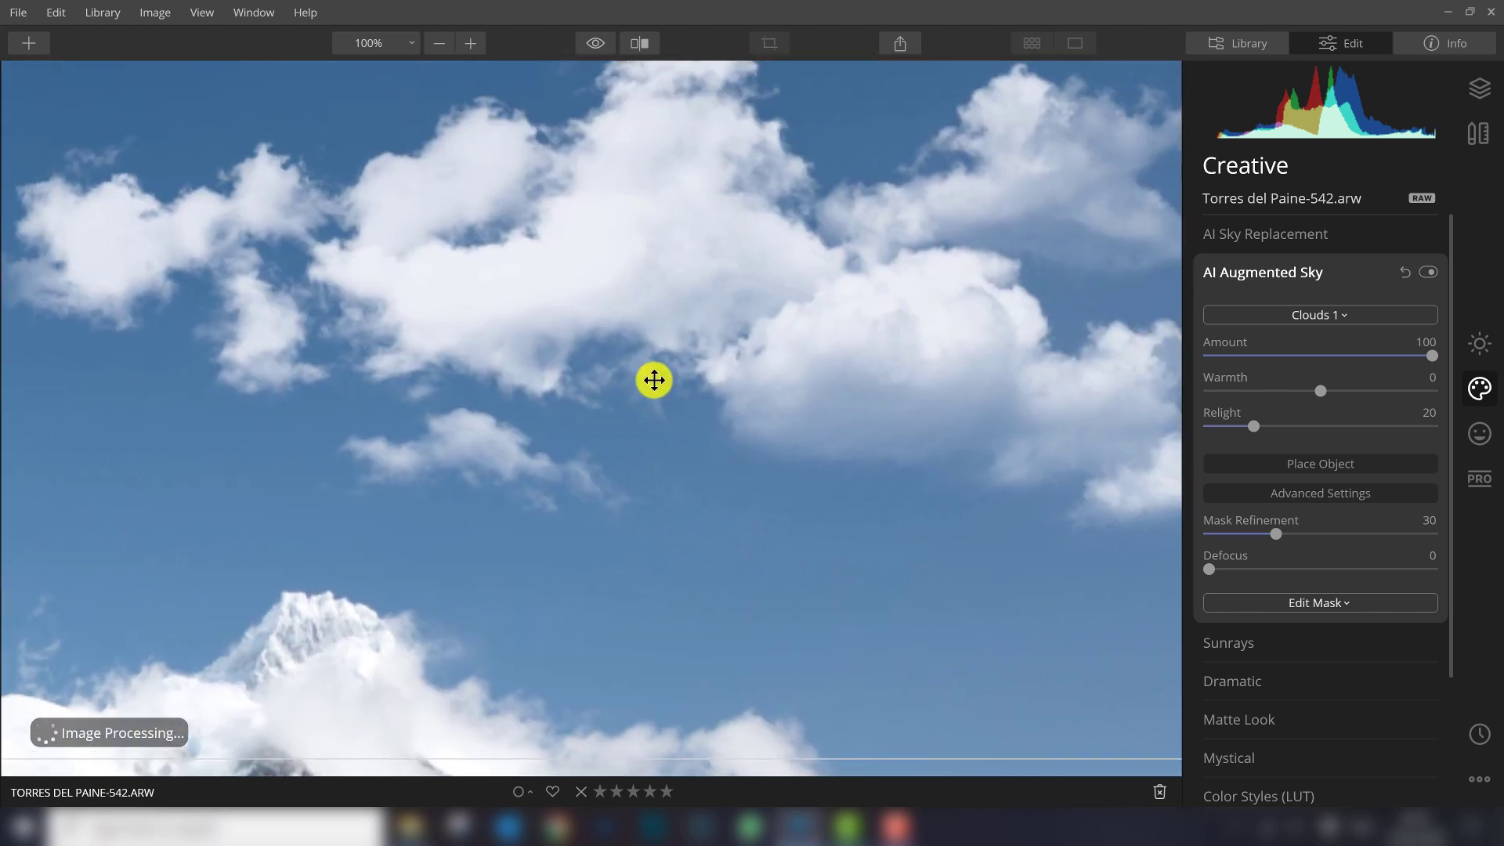
pyautogui.moveTo(593, 530); pyautogui.dragTo(624, 396)
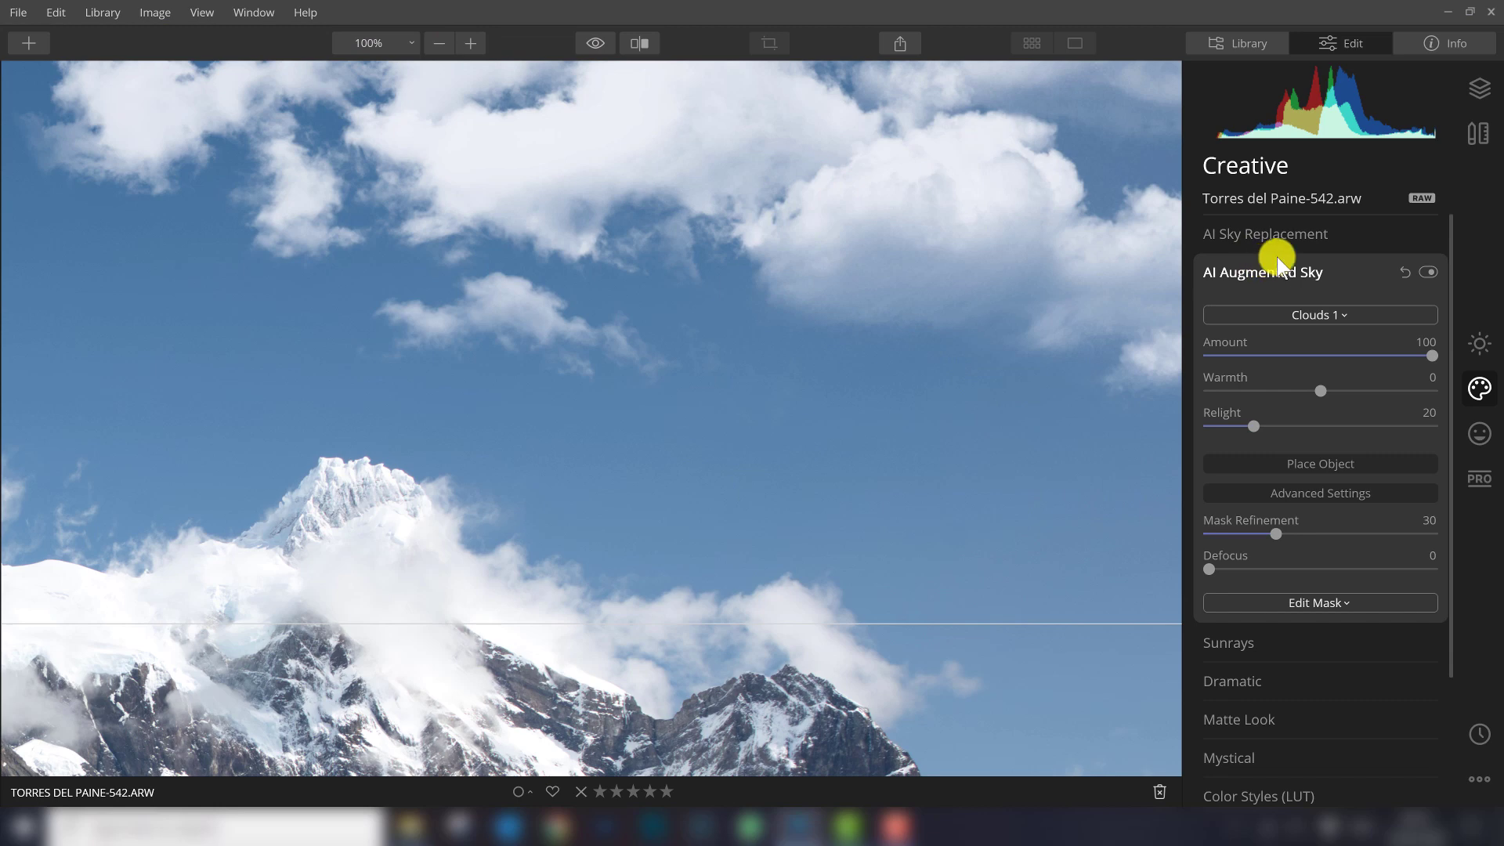
pyautogui.scroll(-2, 772, 369)
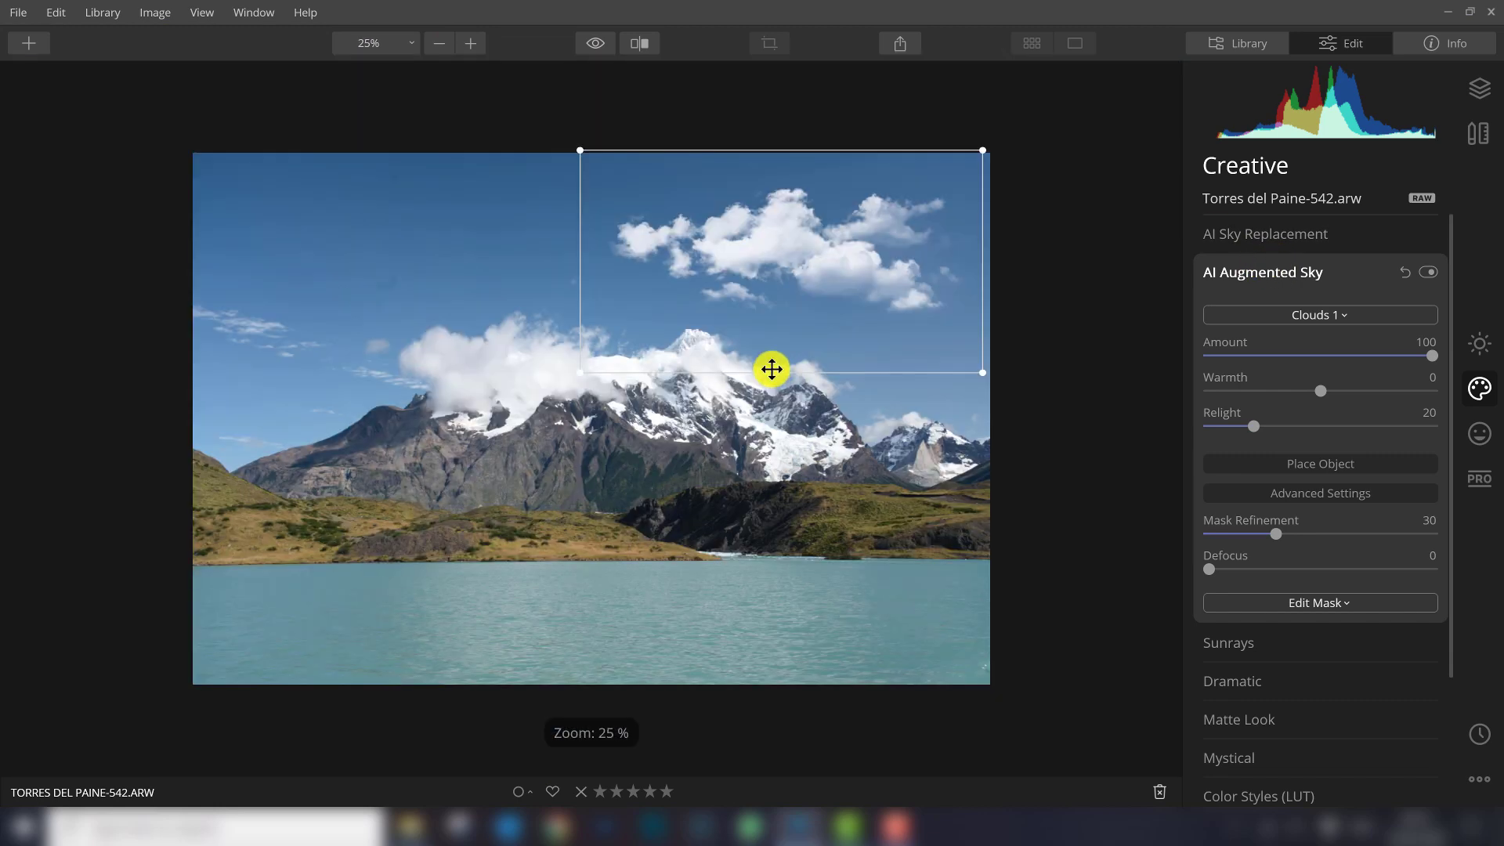
pyautogui.scroll(1, 757, 397)
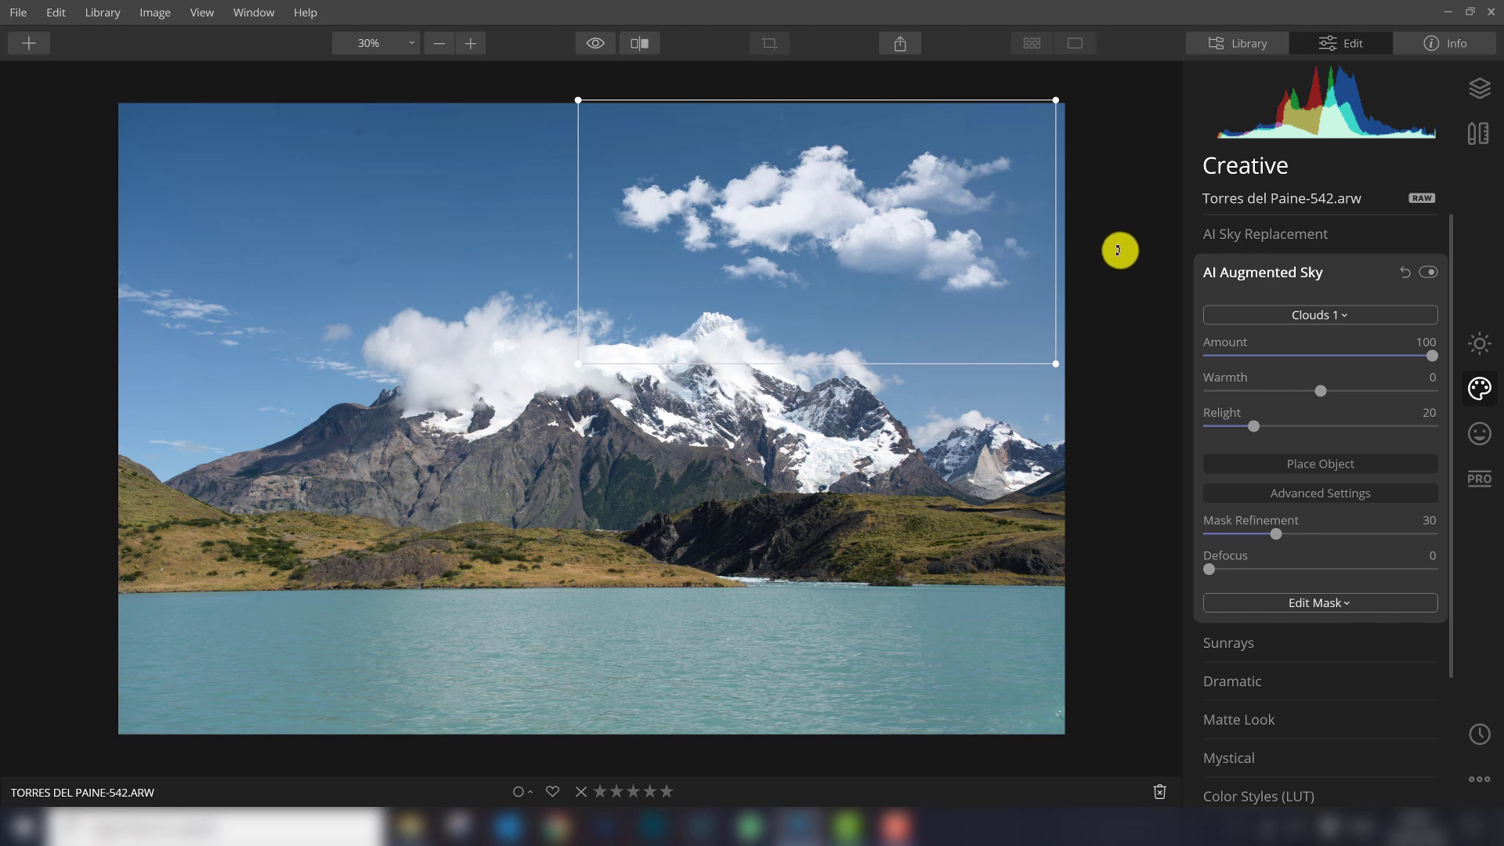
# Step: Open the aurora night photo IJsland-1076.arw from the Tutorials album grid
pyautogui.click(1140, 262)
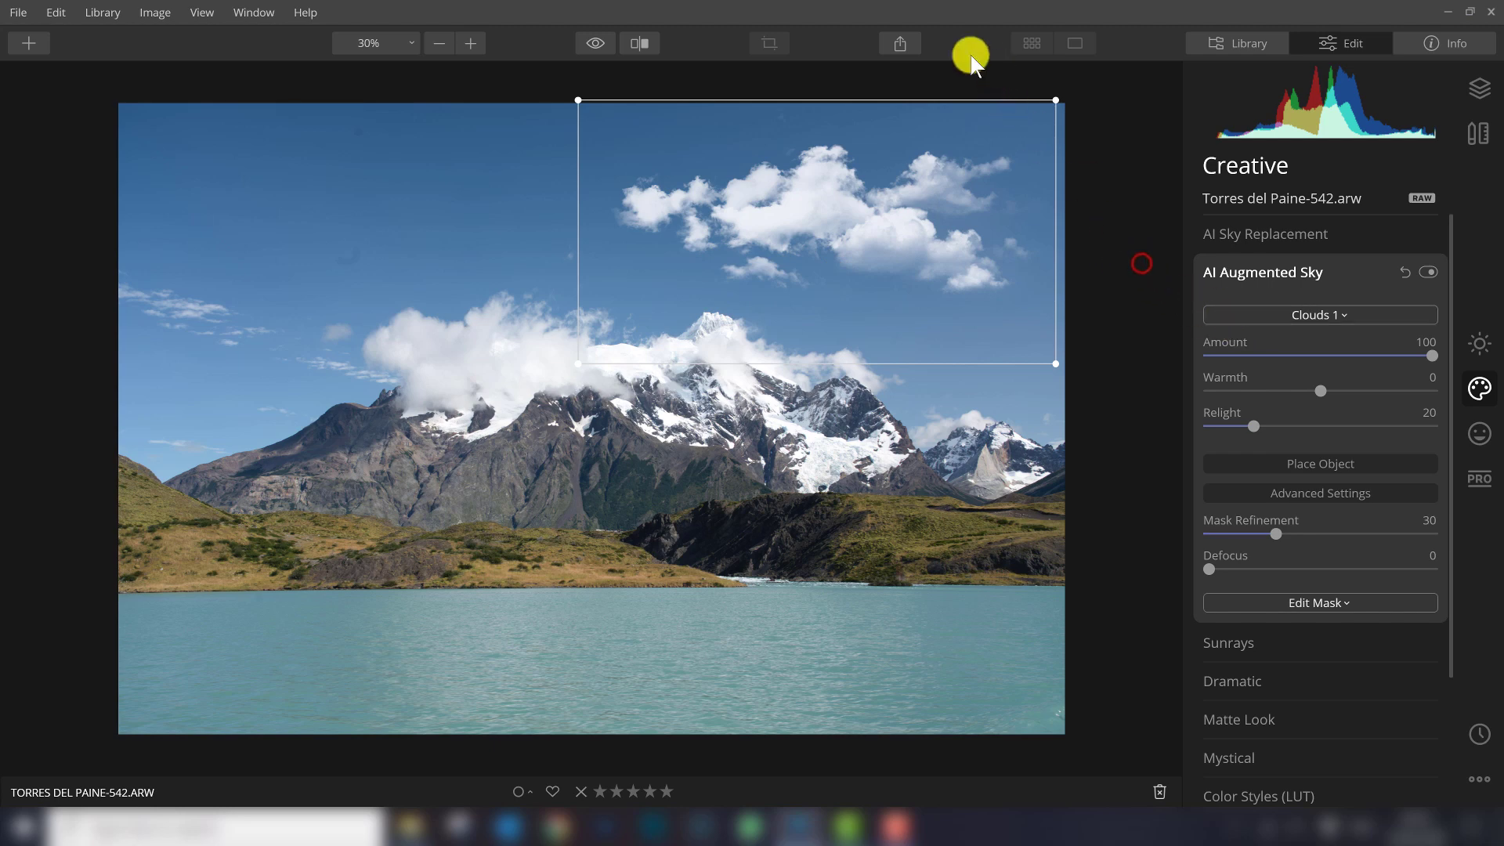
pyautogui.click(1219, 44)
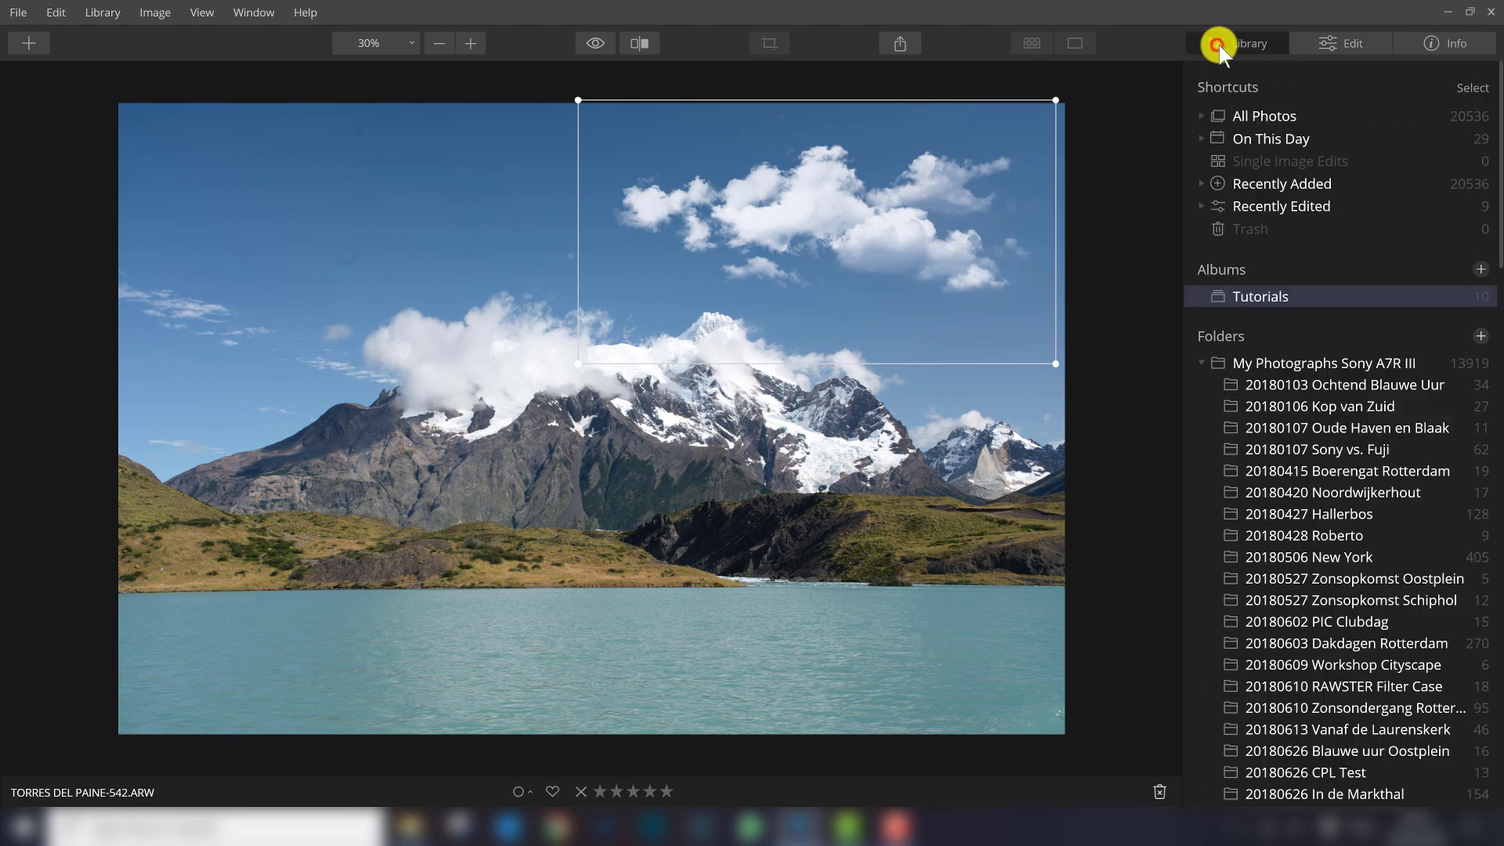
pyautogui.click(1321, 44)
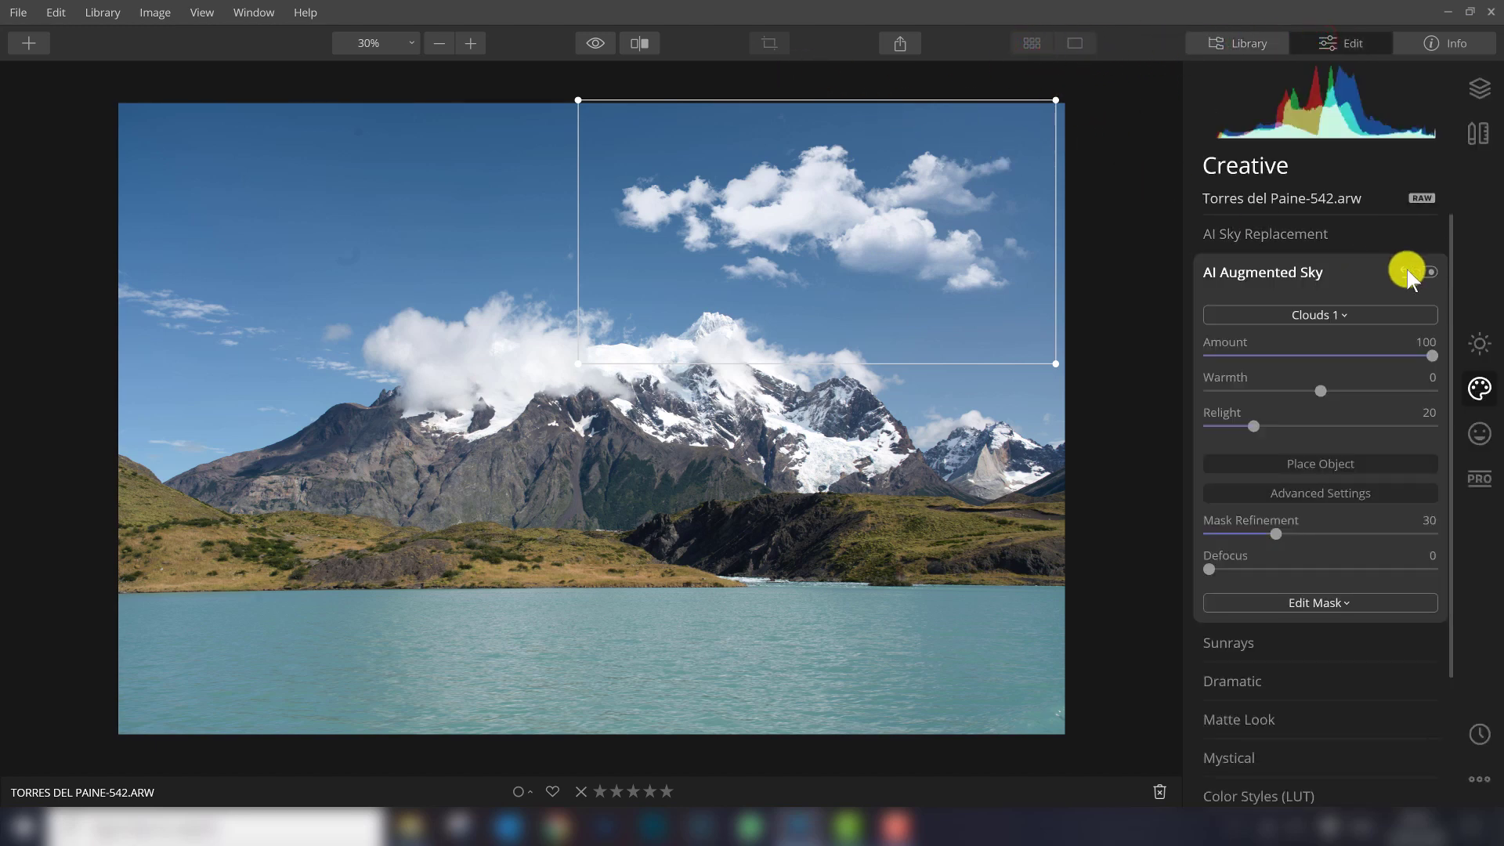
pyautogui.click(1030, 43)
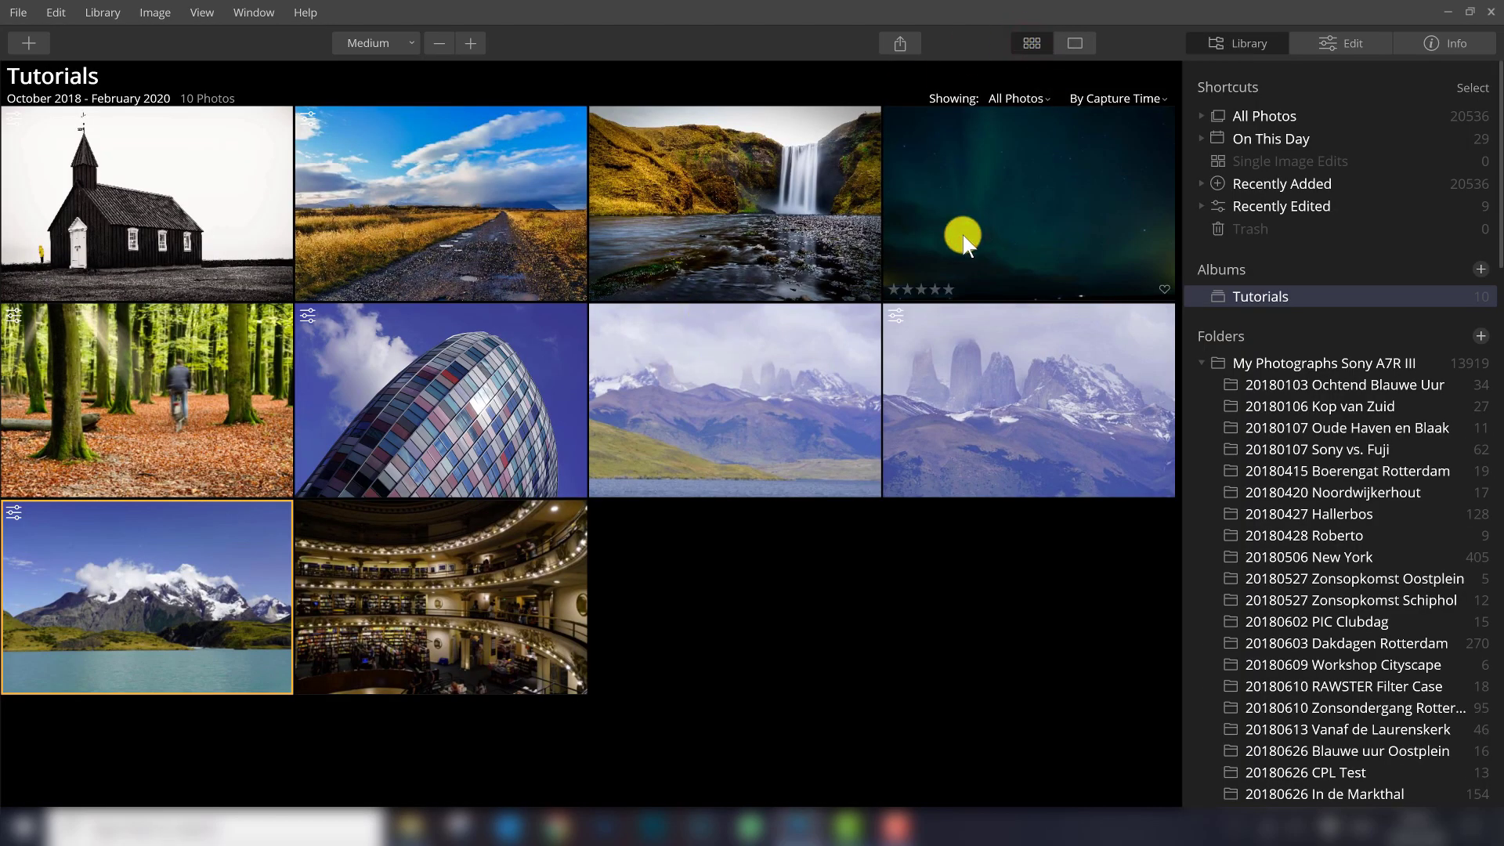
pyautogui.doubleClick(995, 218)
pyautogui.doubleClick(999, 222)
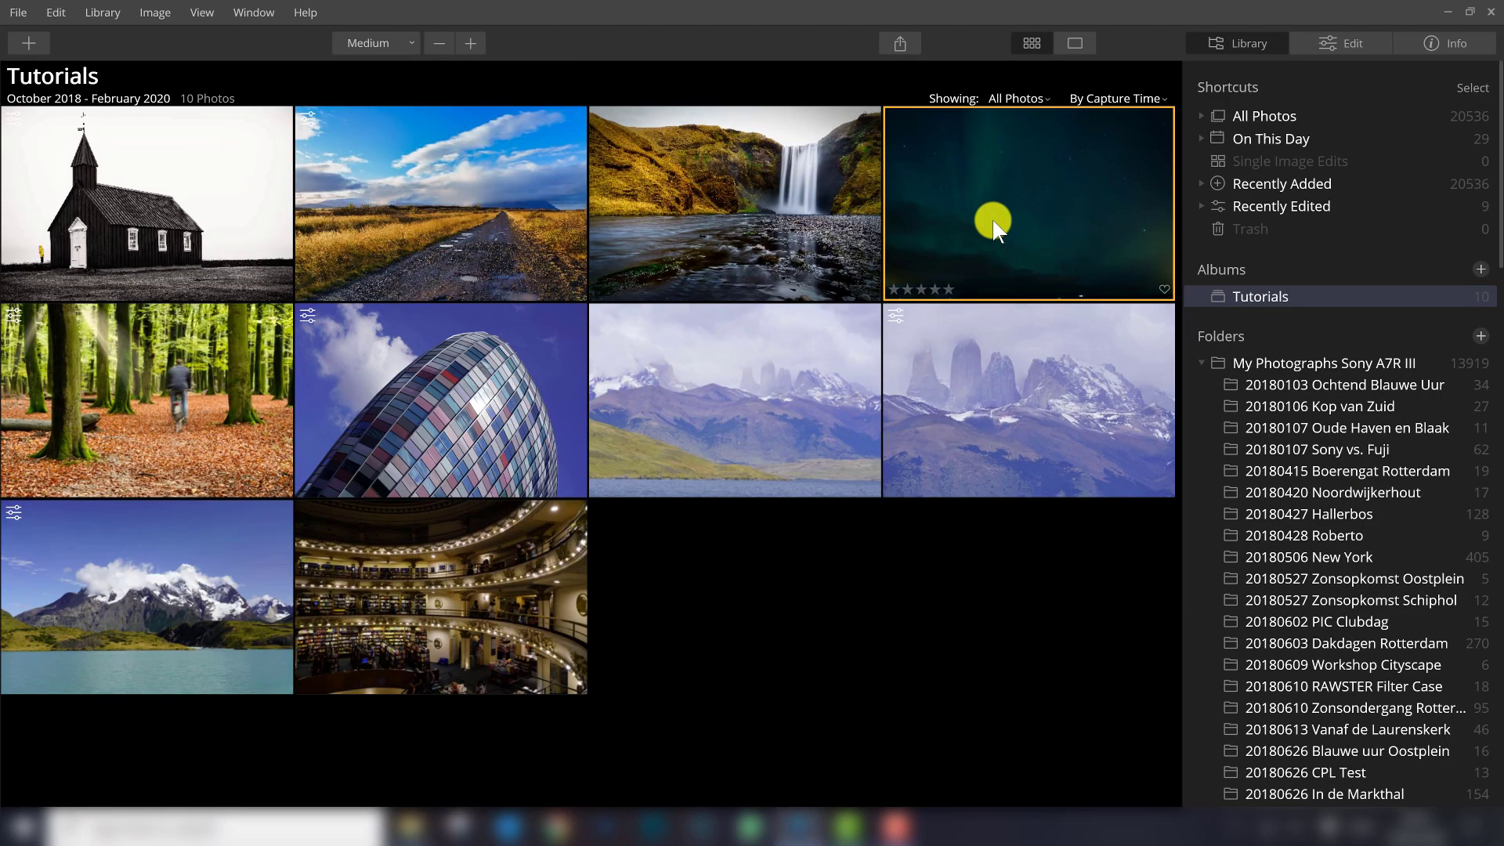
pyautogui.doubleClick(994, 203)
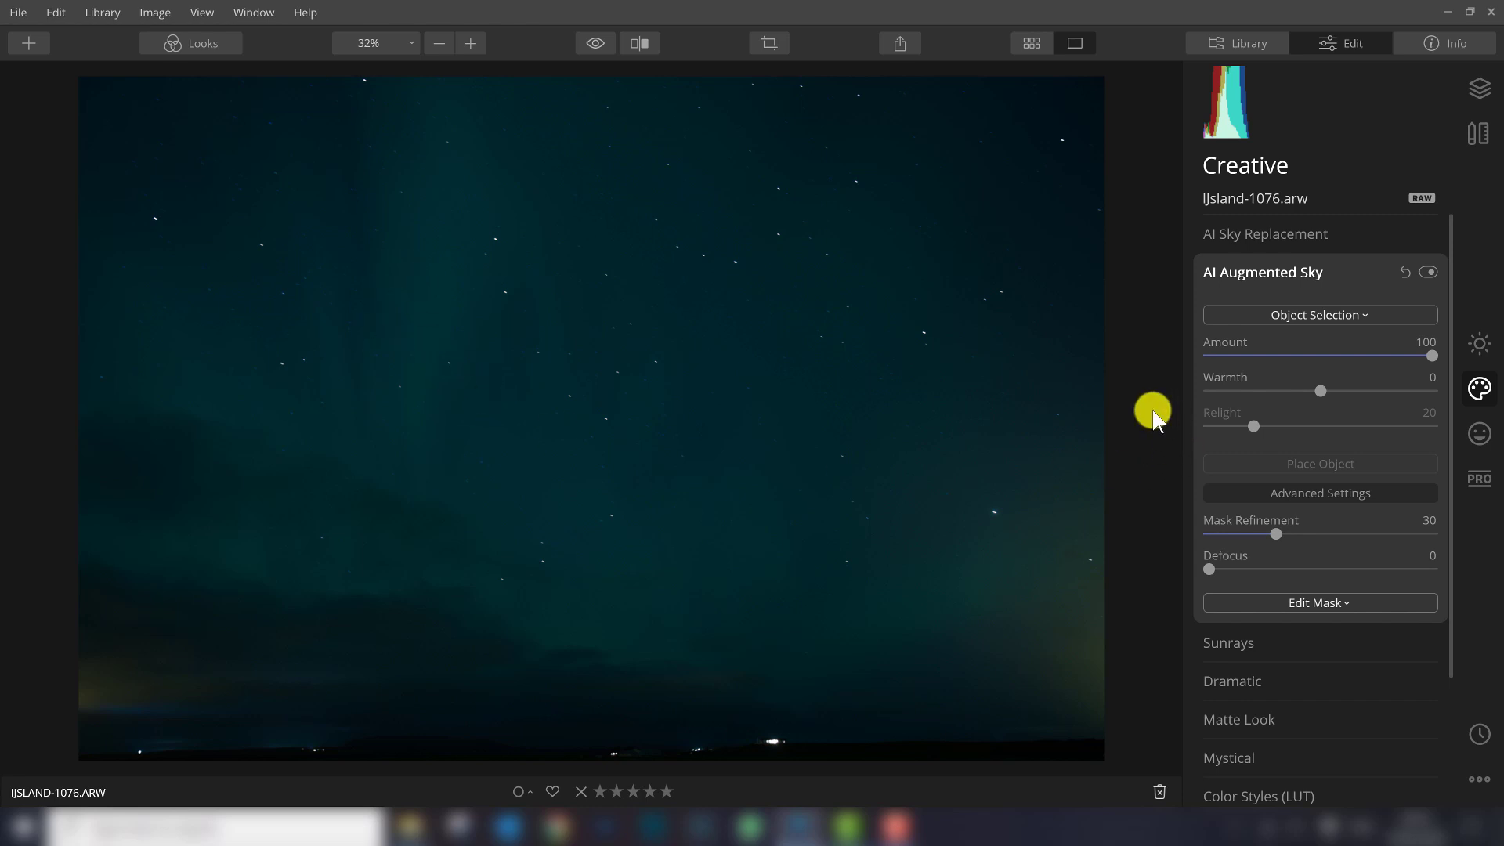
# Step: Add the Aurora 1 sky object and place it over the night sky
pyautogui.click(1291, 321)
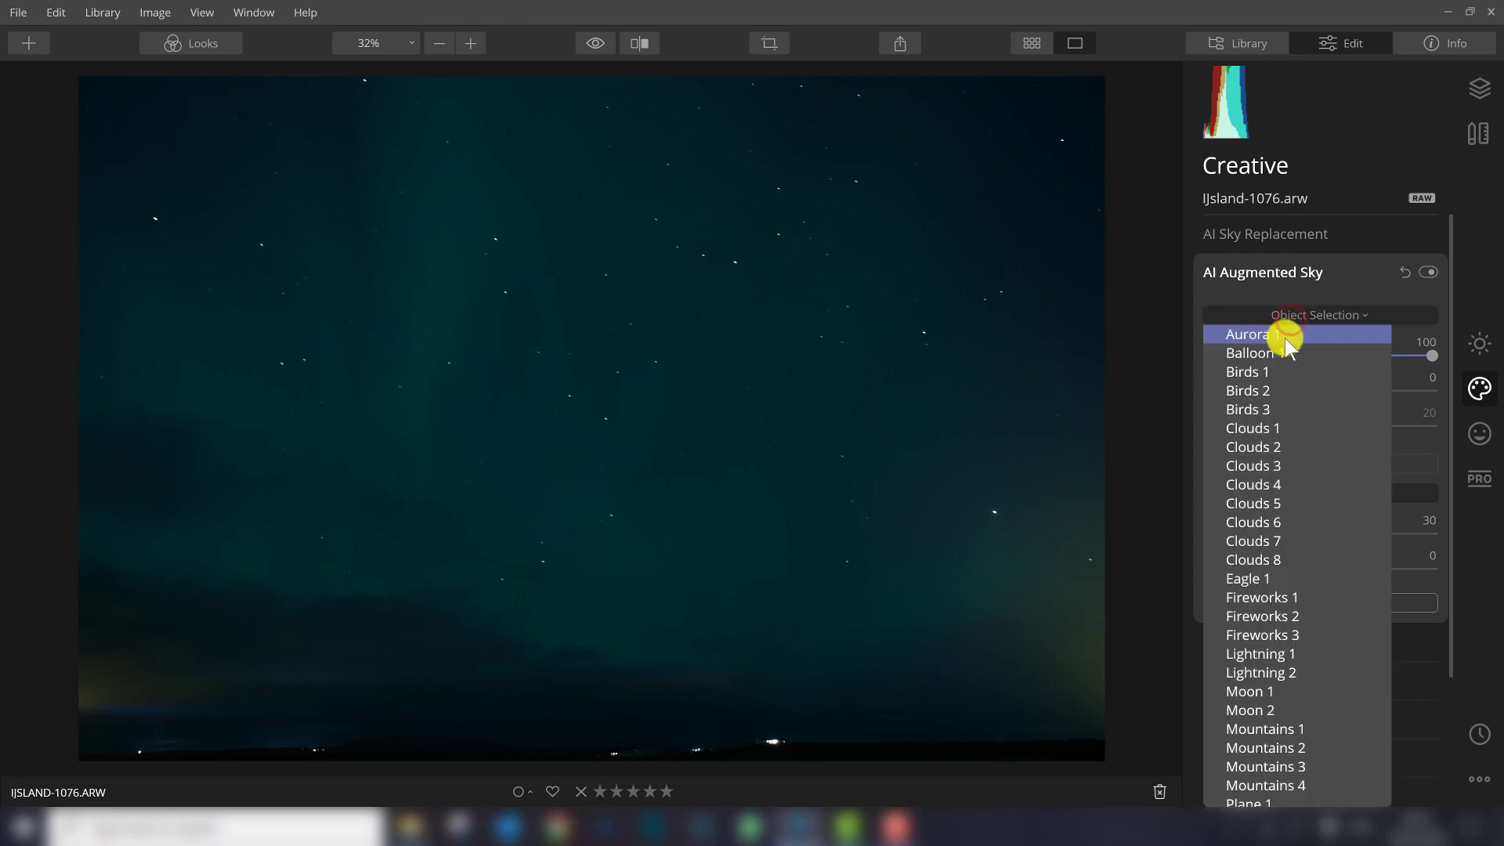
pyautogui.click(1270, 337)
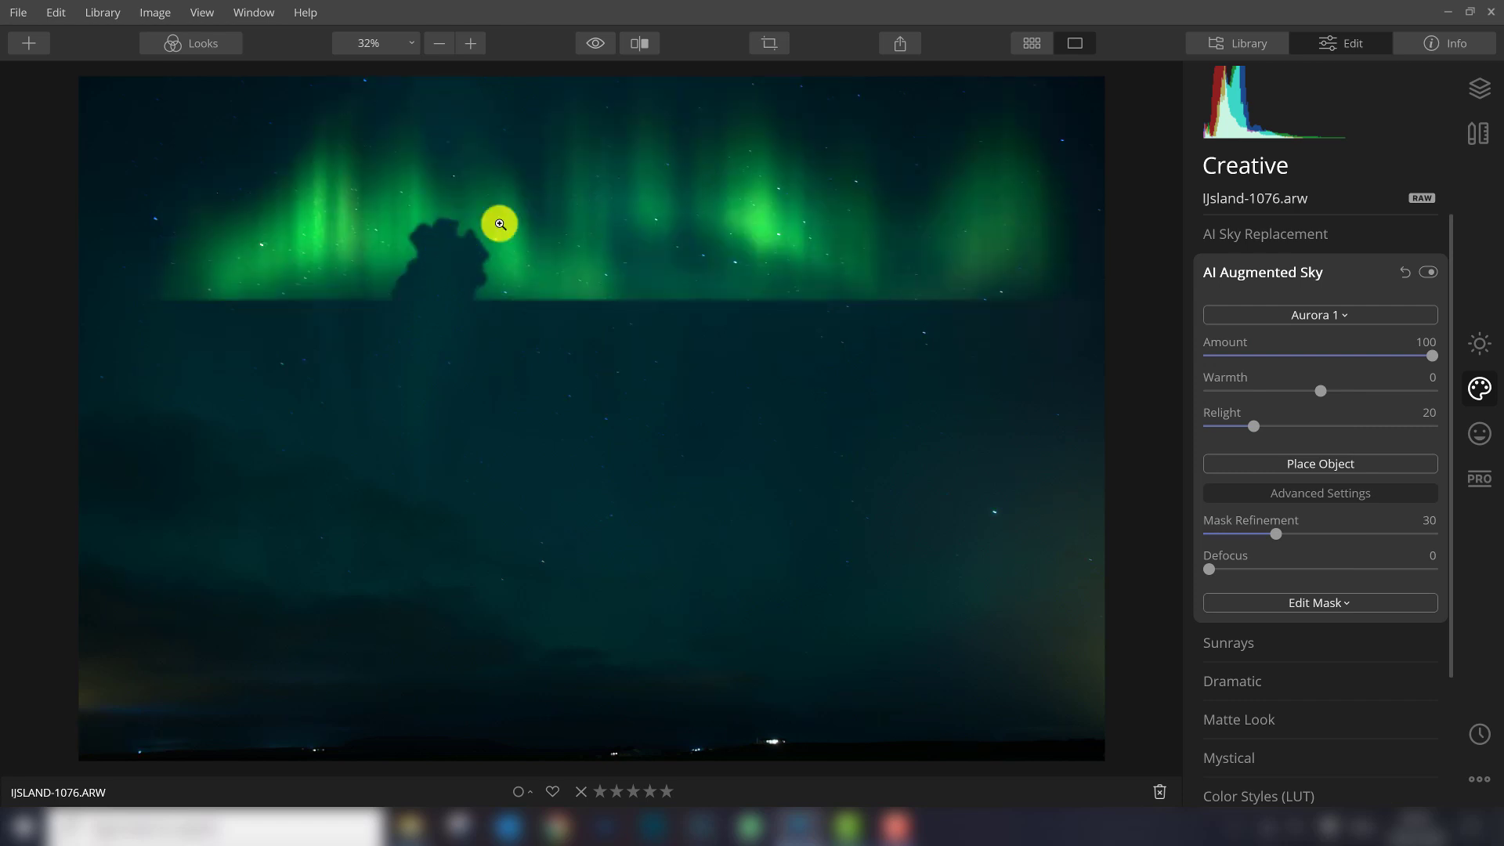
pyautogui.click(1313, 467)
pyautogui.moveTo(598, 248); pyautogui.dragTo(598, 277)
pyautogui.moveTo(600, 257); pyautogui.dragTo(594, 260)
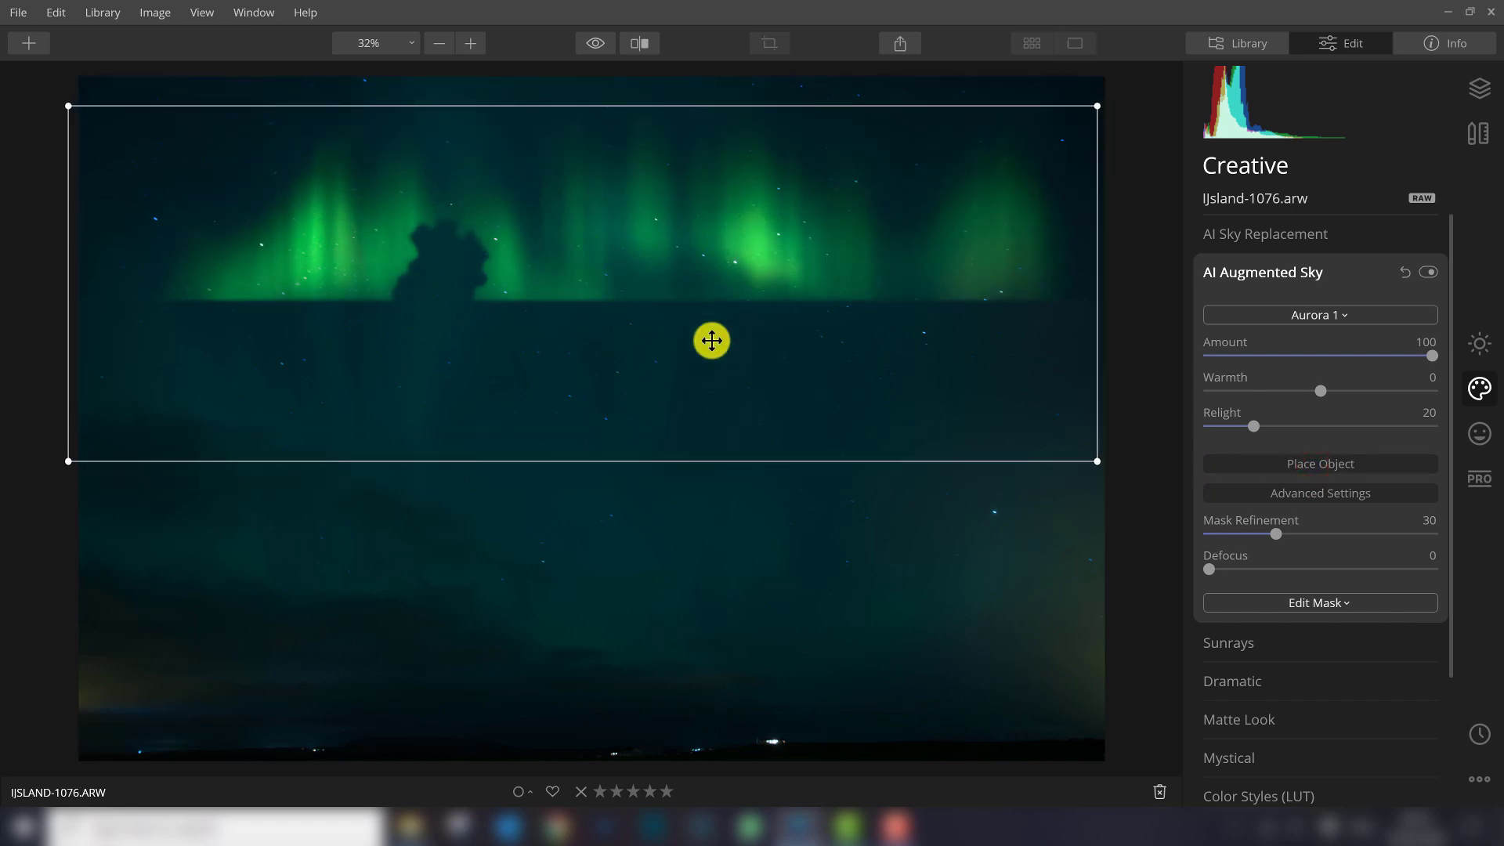
# Step: Raise Mask Refinement to 84, then move and resize the aurora into the upper-left sky
pyautogui.moveTo(1276, 534); pyautogui.dragTo(1398, 534)
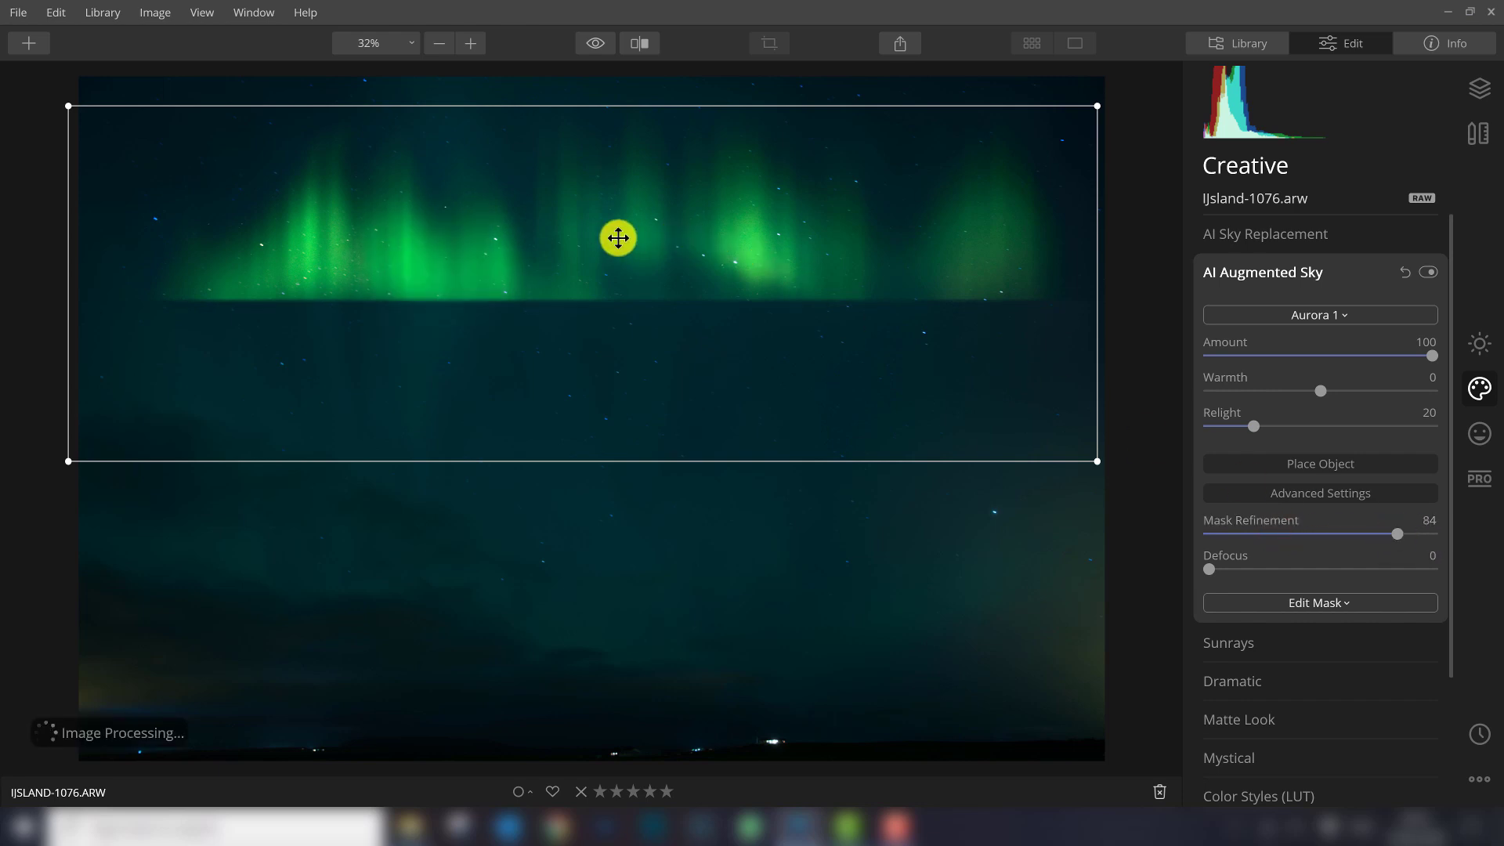
pyautogui.moveTo(580, 235); pyautogui.dragTo(548, 330)
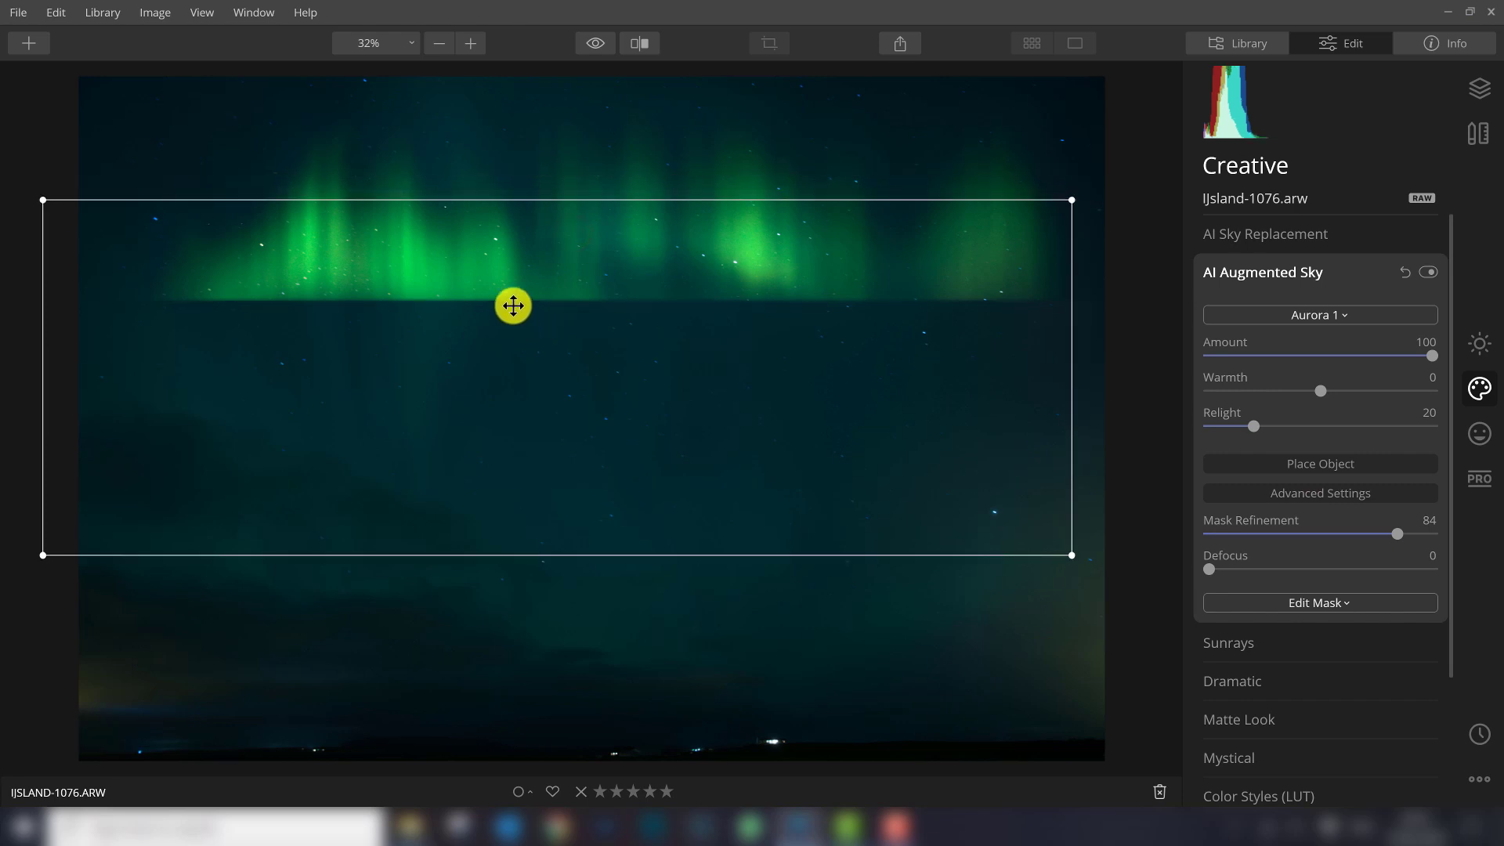
pyautogui.moveTo(487, 282); pyautogui.dragTo(524, 196)
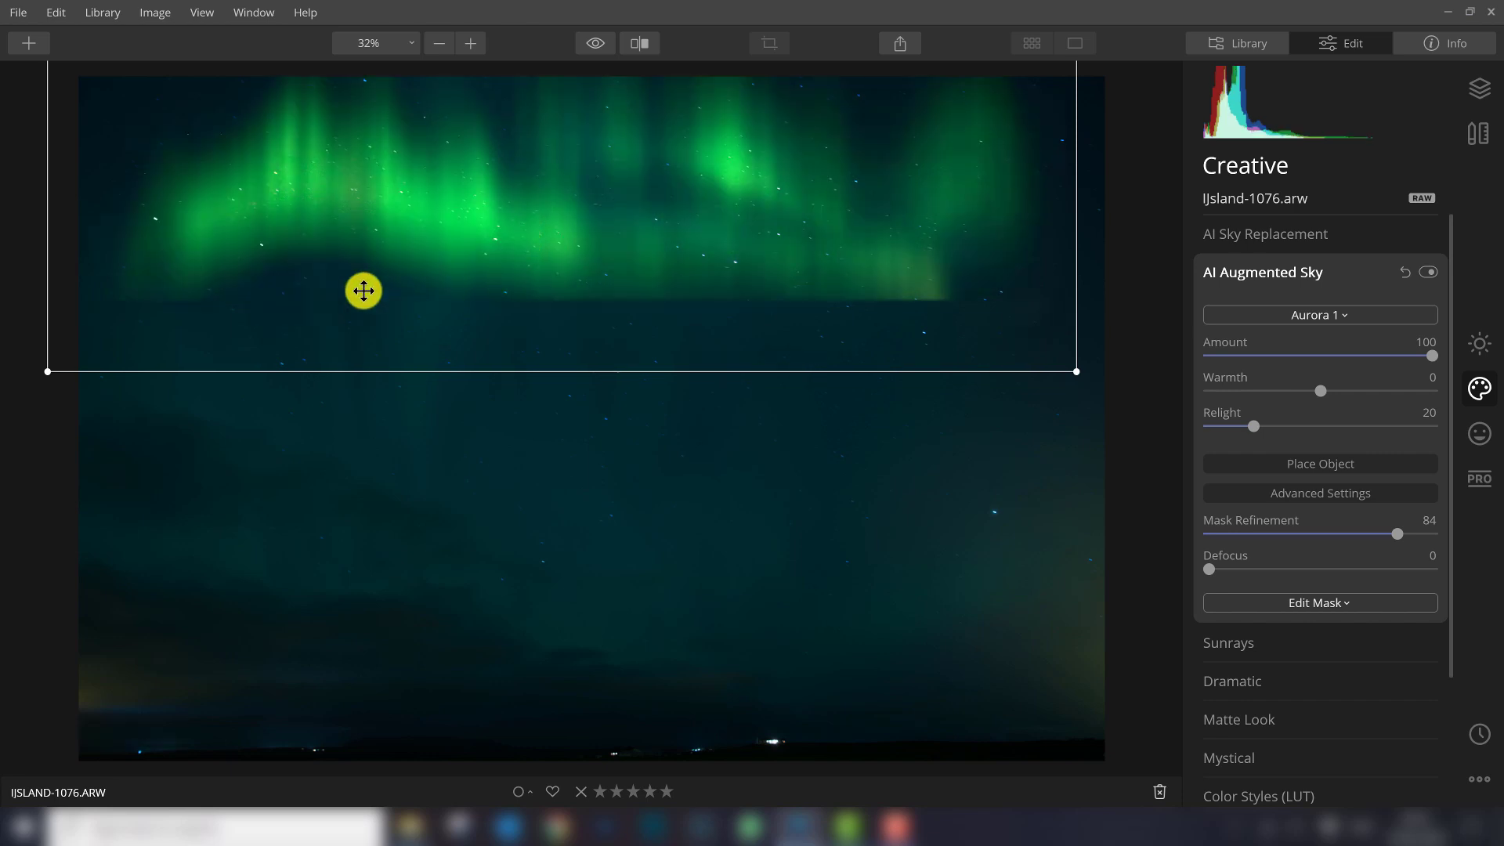
pyautogui.moveTo(774, 239); pyautogui.dragTo(775, 198)
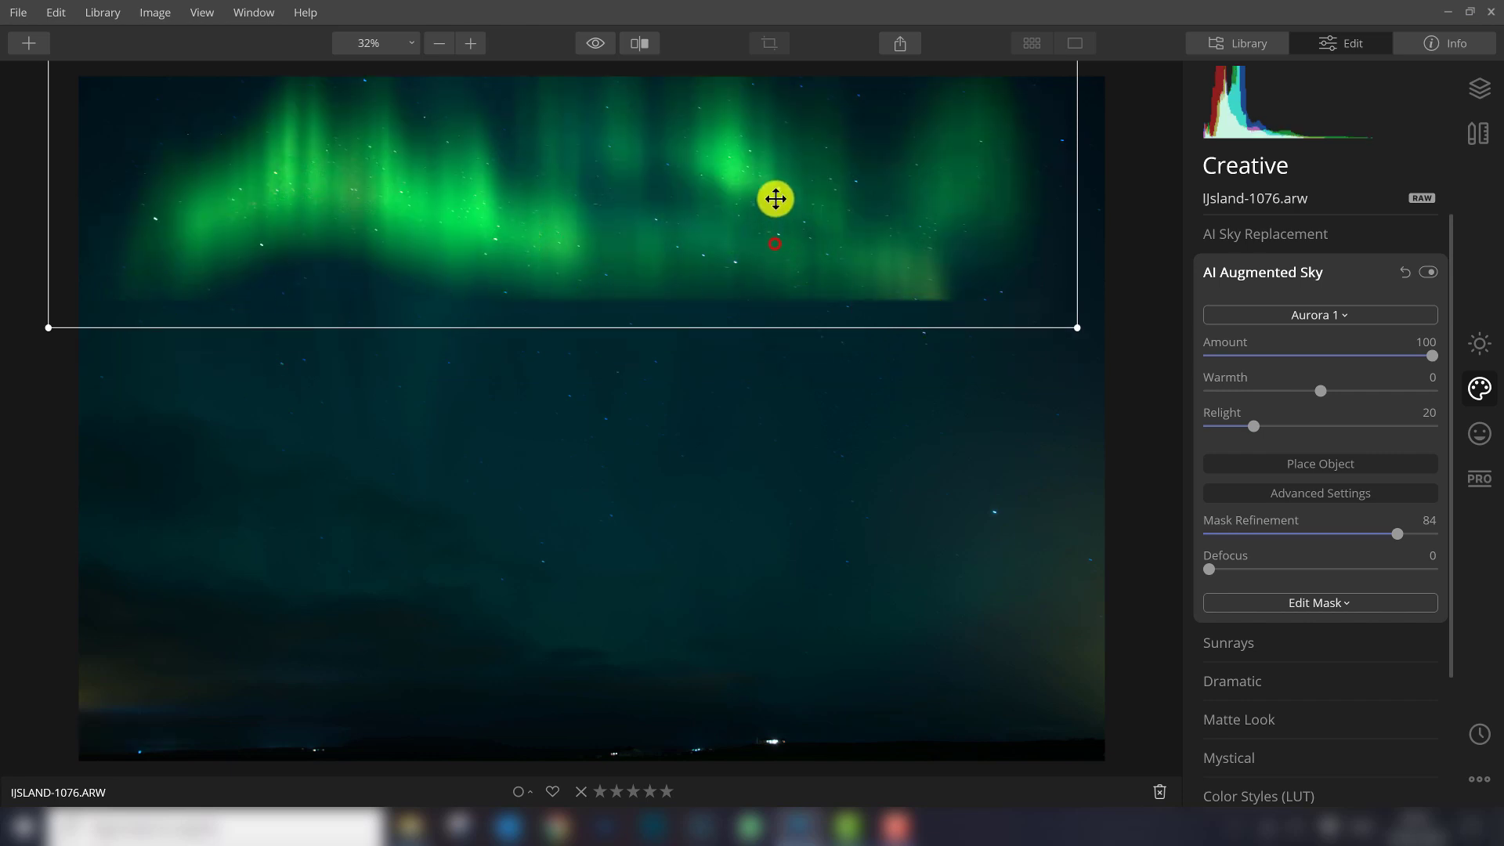
pyautogui.moveTo(1078, 325); pyautogui.dragTo(809, 157)
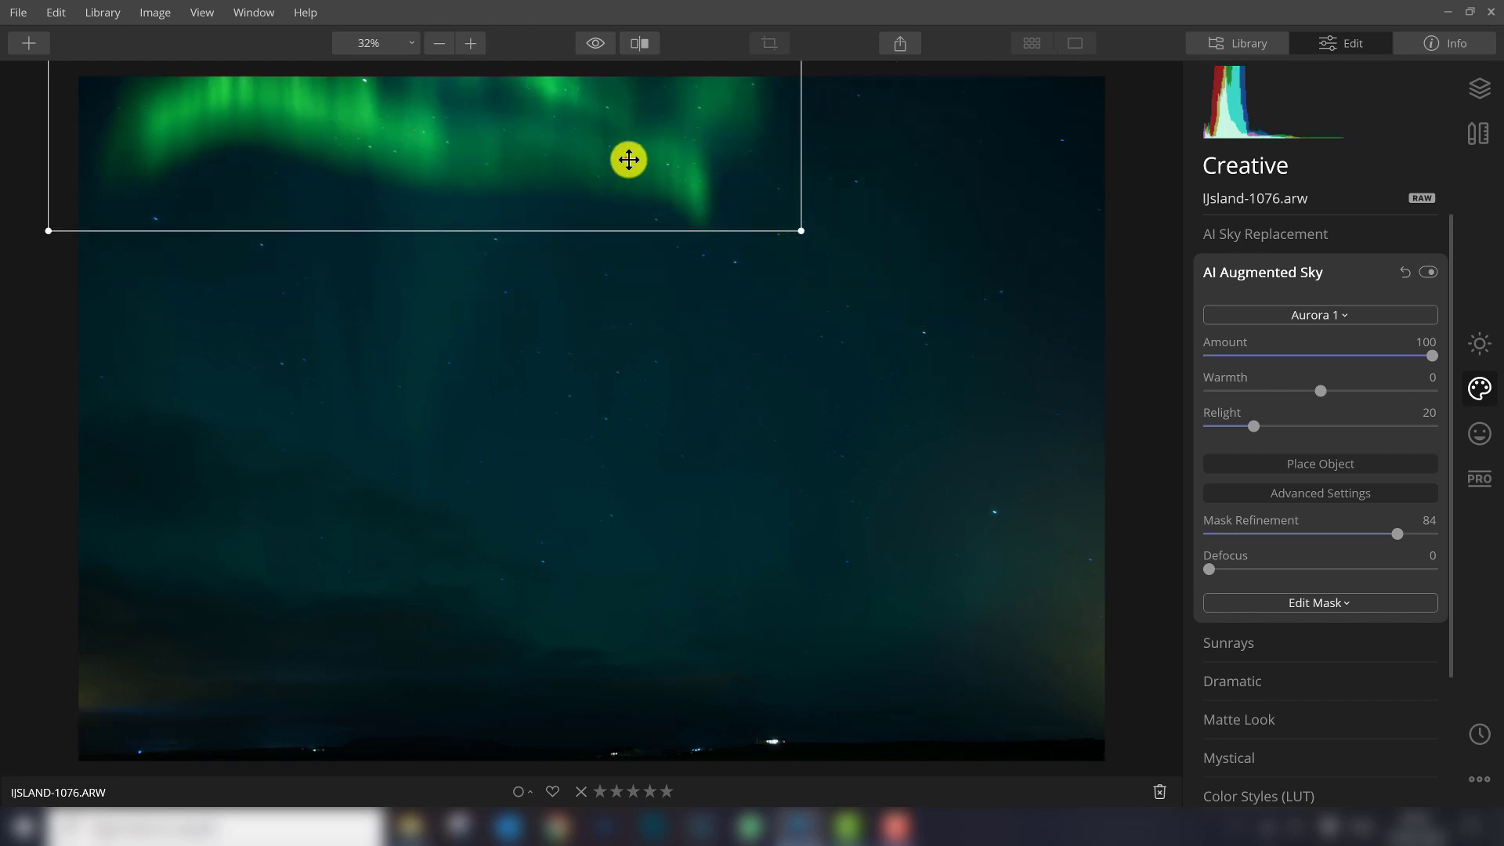
pyautogui.moveTo(628, 157); pyautogui.dragTo(732, 251)
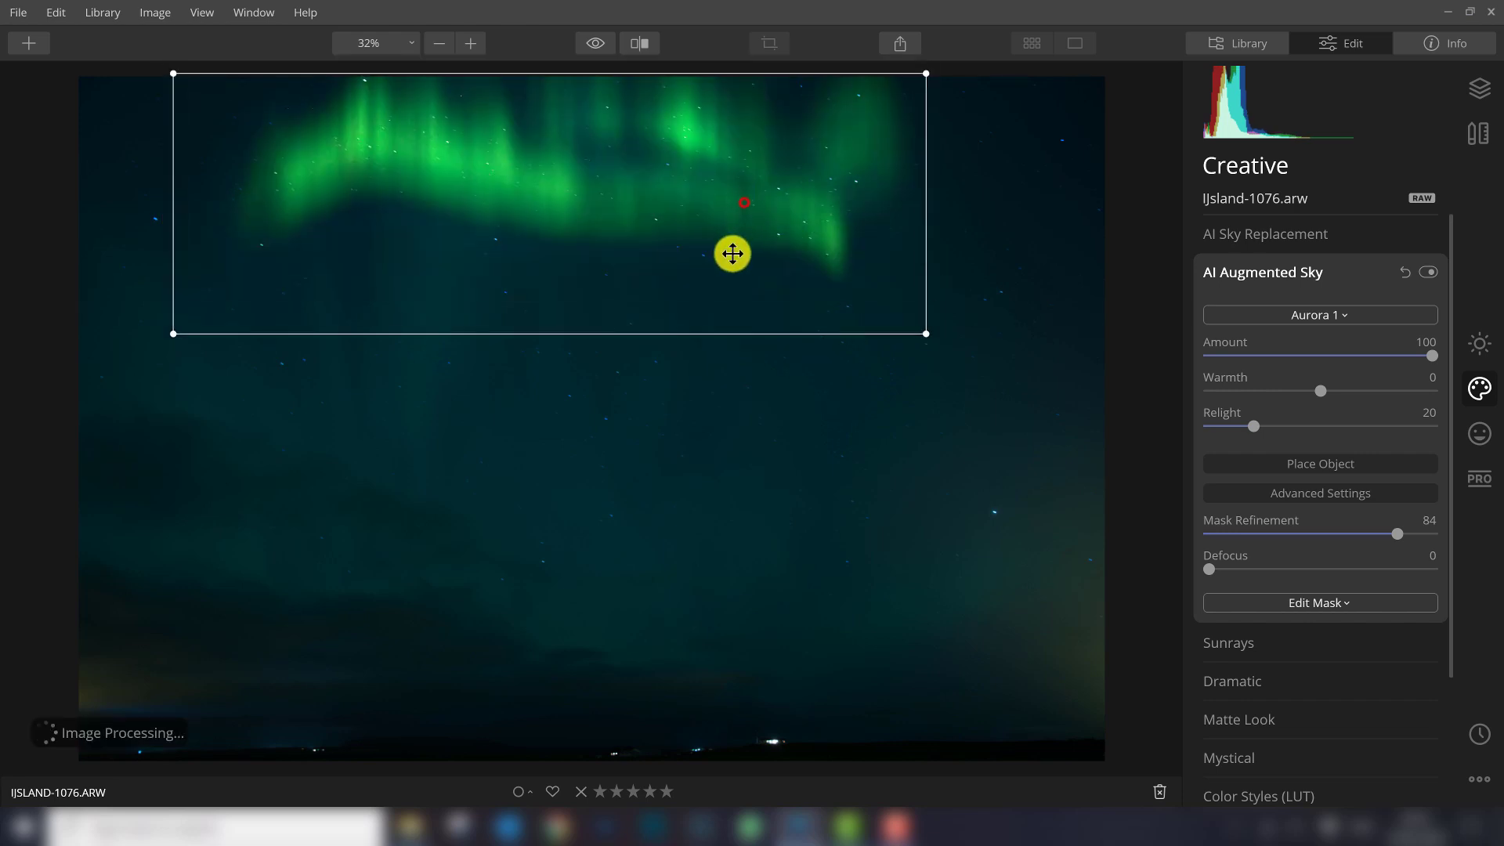
pyautogui.scroll(-1, 929, 239)
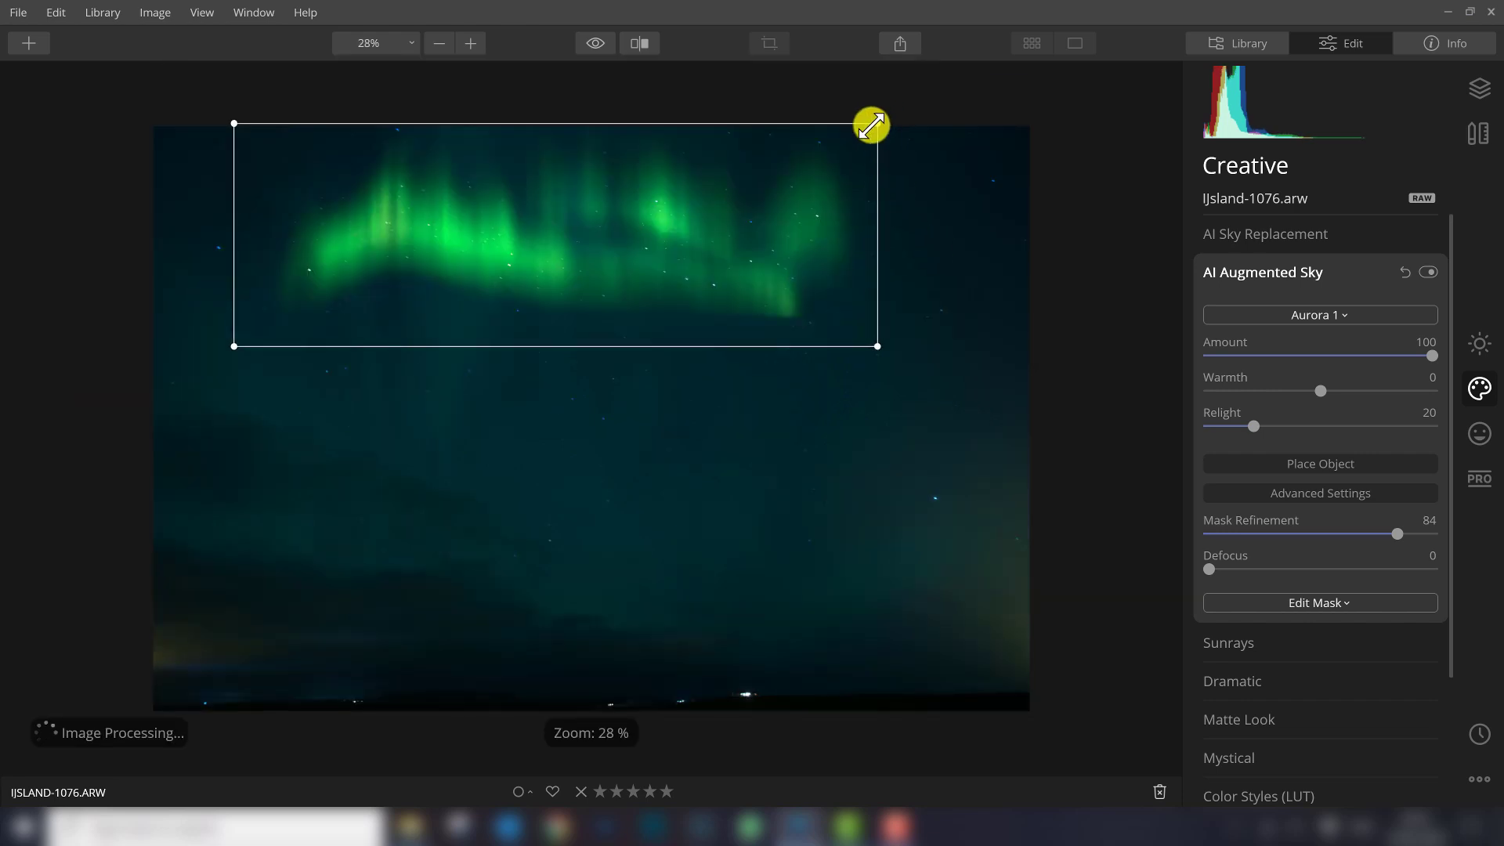
pyautogui.moveTo(876, 123); pyautogui.dragTo(797, 150)
pyautogui.moveTo(616, 232); pyautogui.dragTo(548, 245)
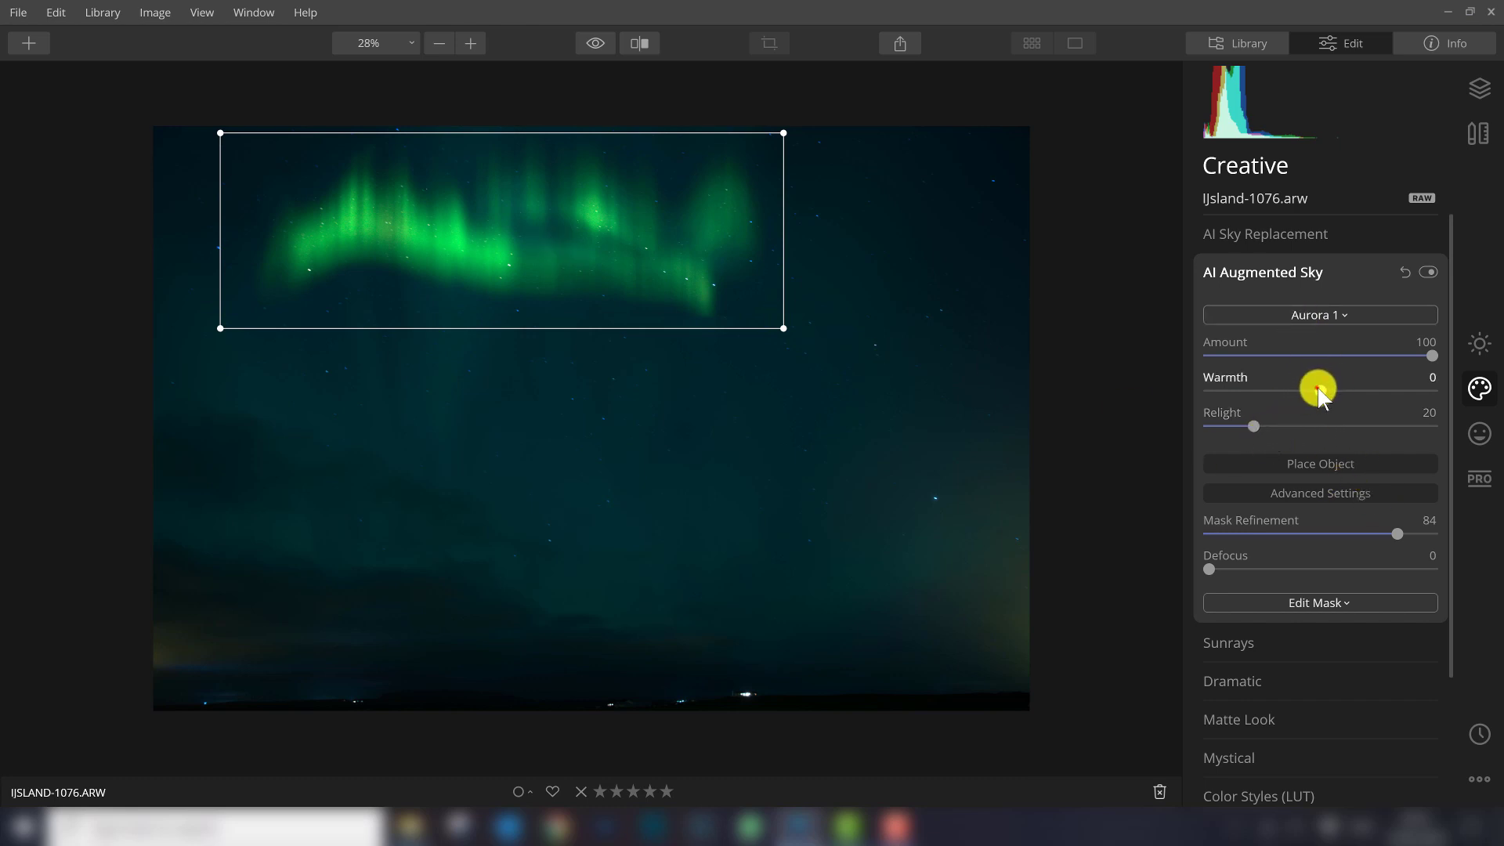
# Step: Set the aurora's Warmth to 29
pyautogui.moveTo(1317, 390); pyautogui.dragTo(1402, 392)
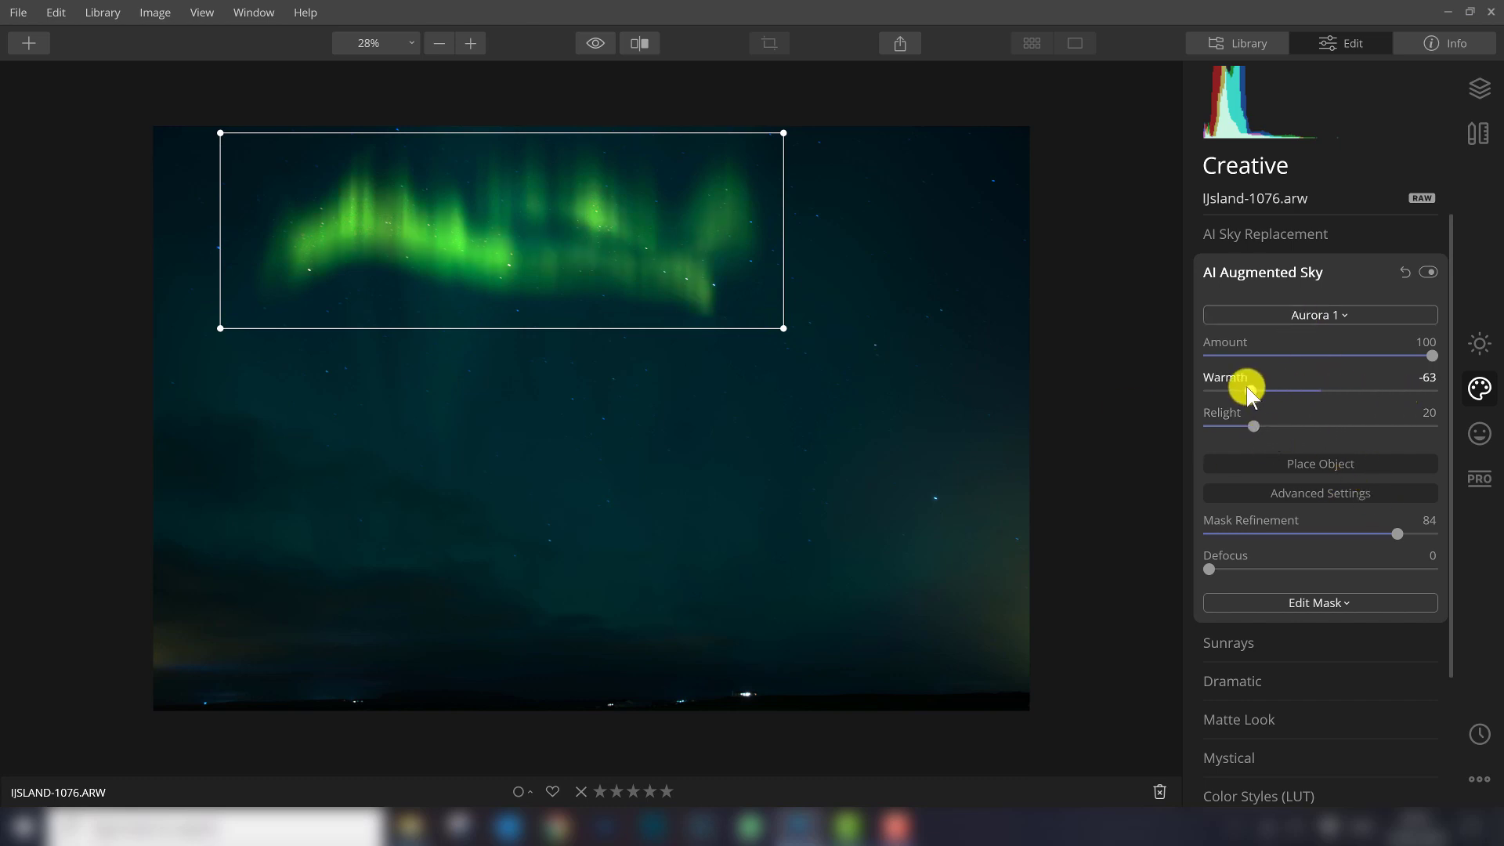
pyautogui.moveTo(1247, 387); pyautogui.dragTo(1353, 390)
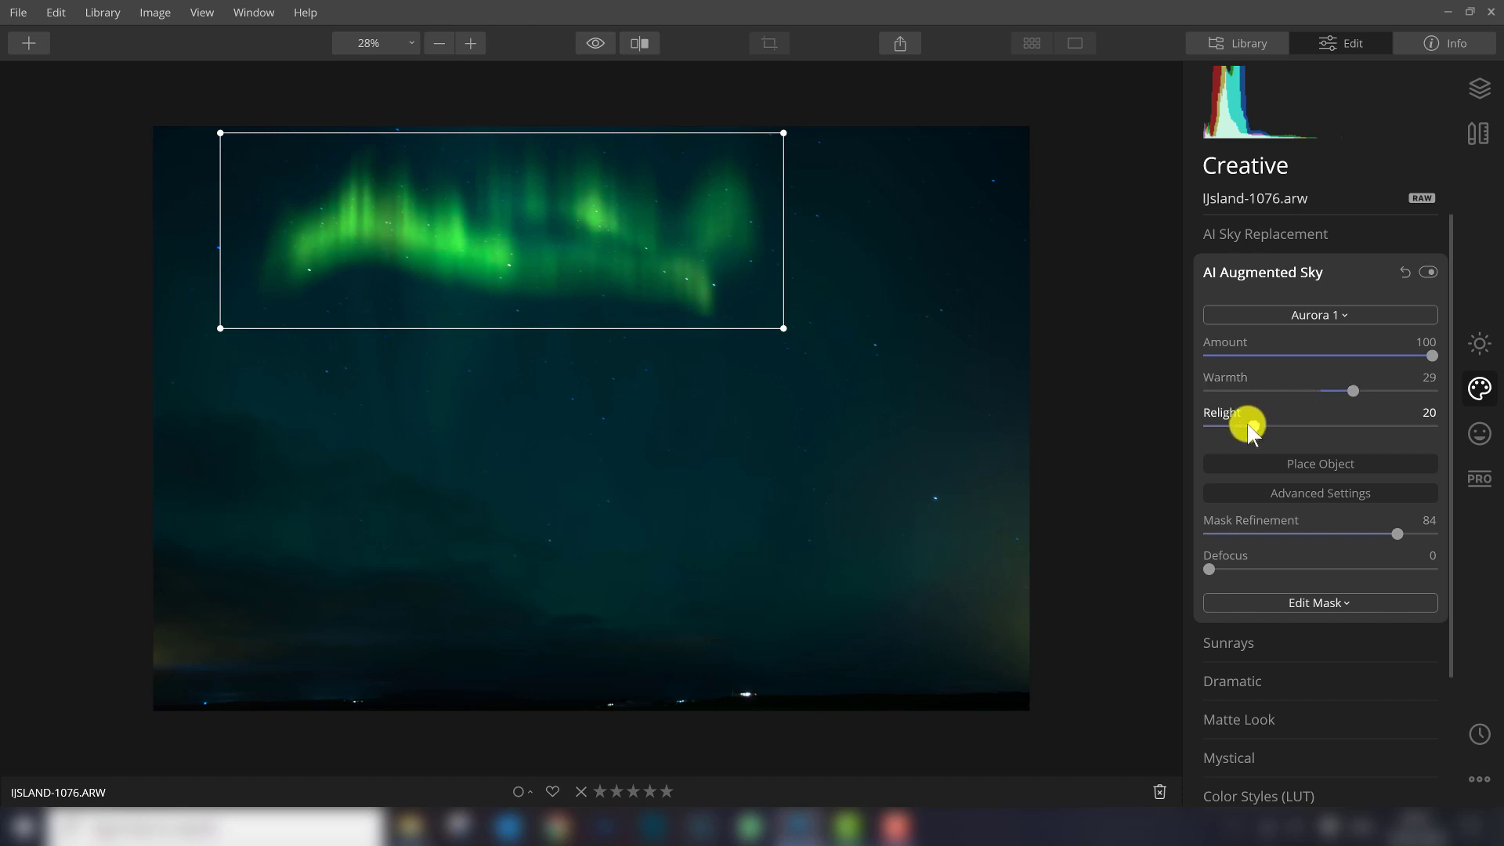
pyautogui.click(1286, 318)
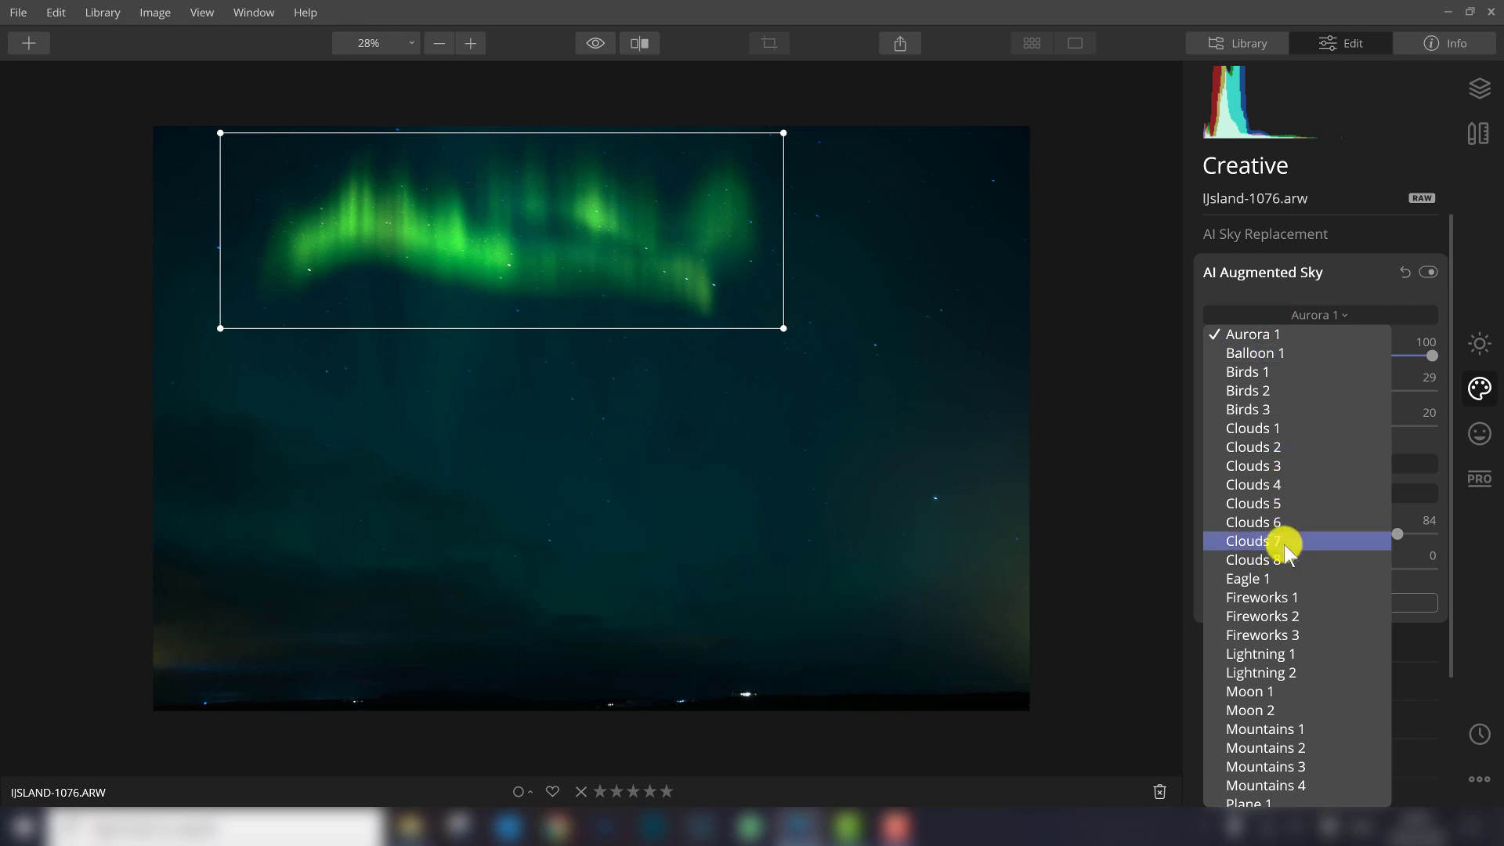
# Step: Swap the sky object to Plane 1, then to Planet 1, enlarged and moved up-right
pyautogui.scroll(-3, 1285, 543)
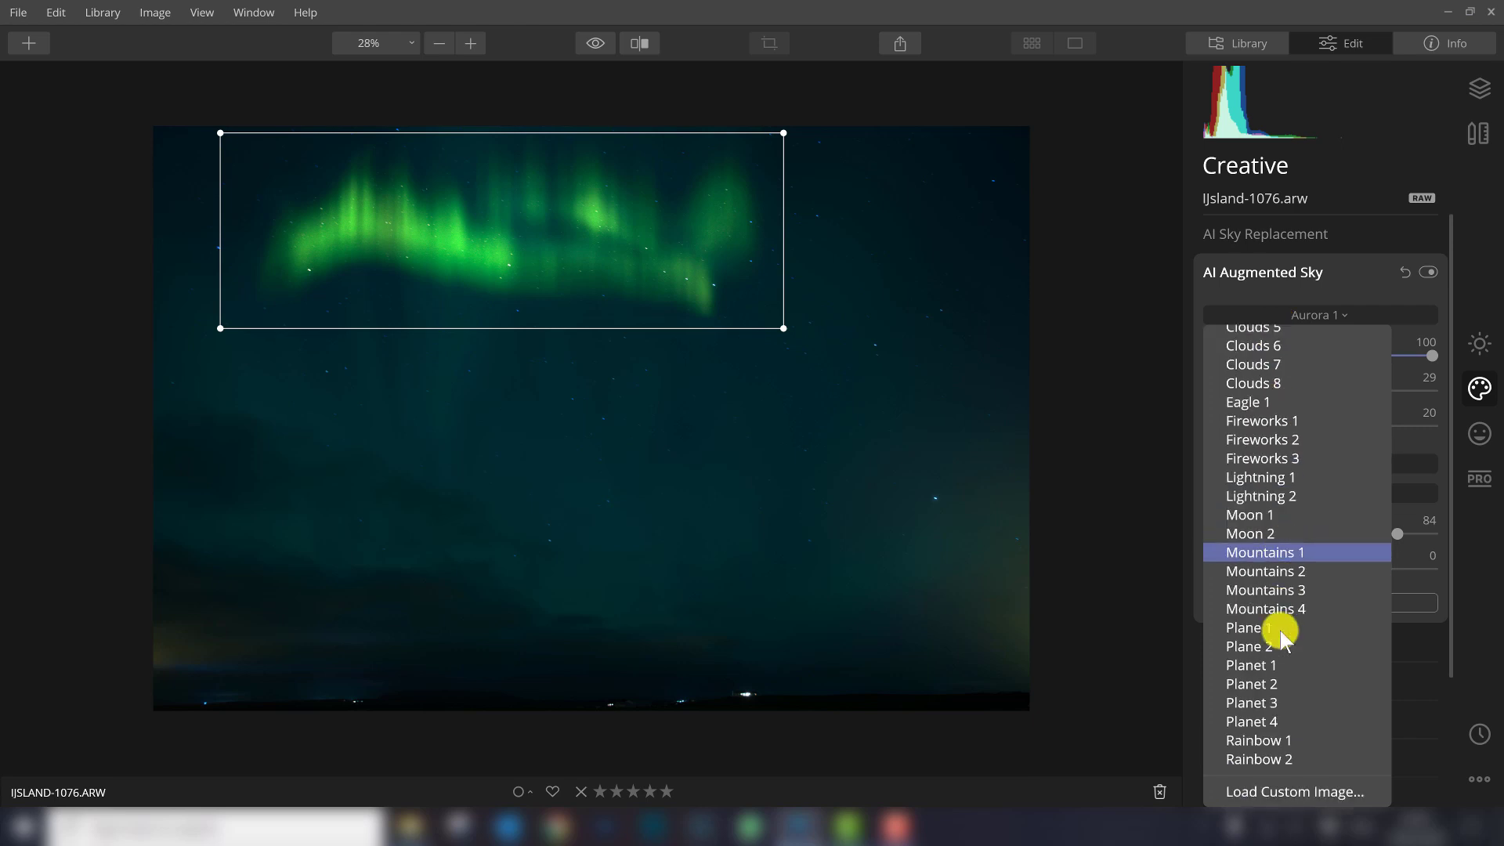
pyautogui.click(1265, 629)
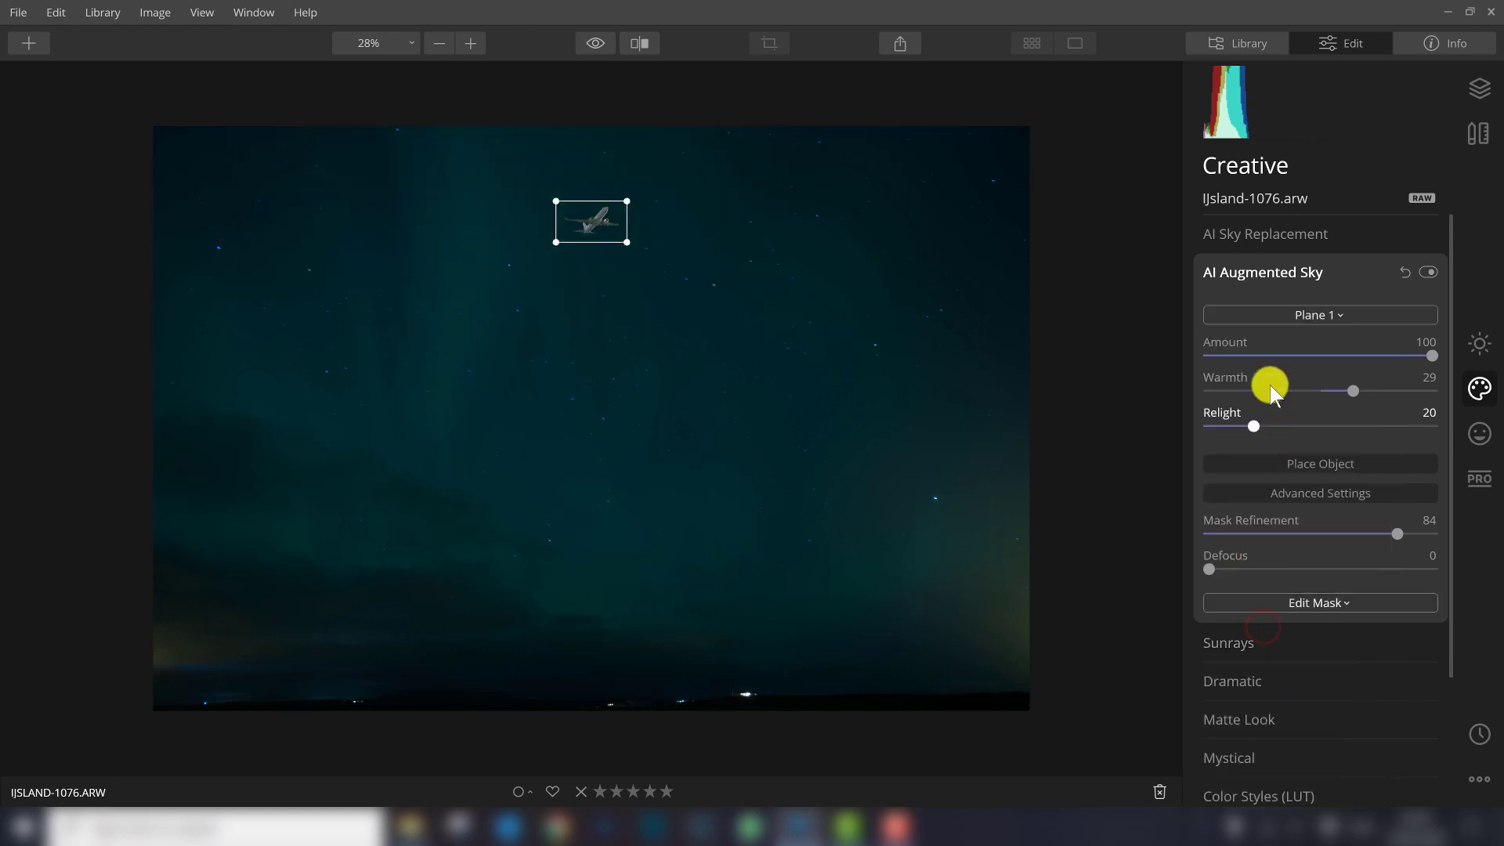
pyautogui.click(1277, 315)
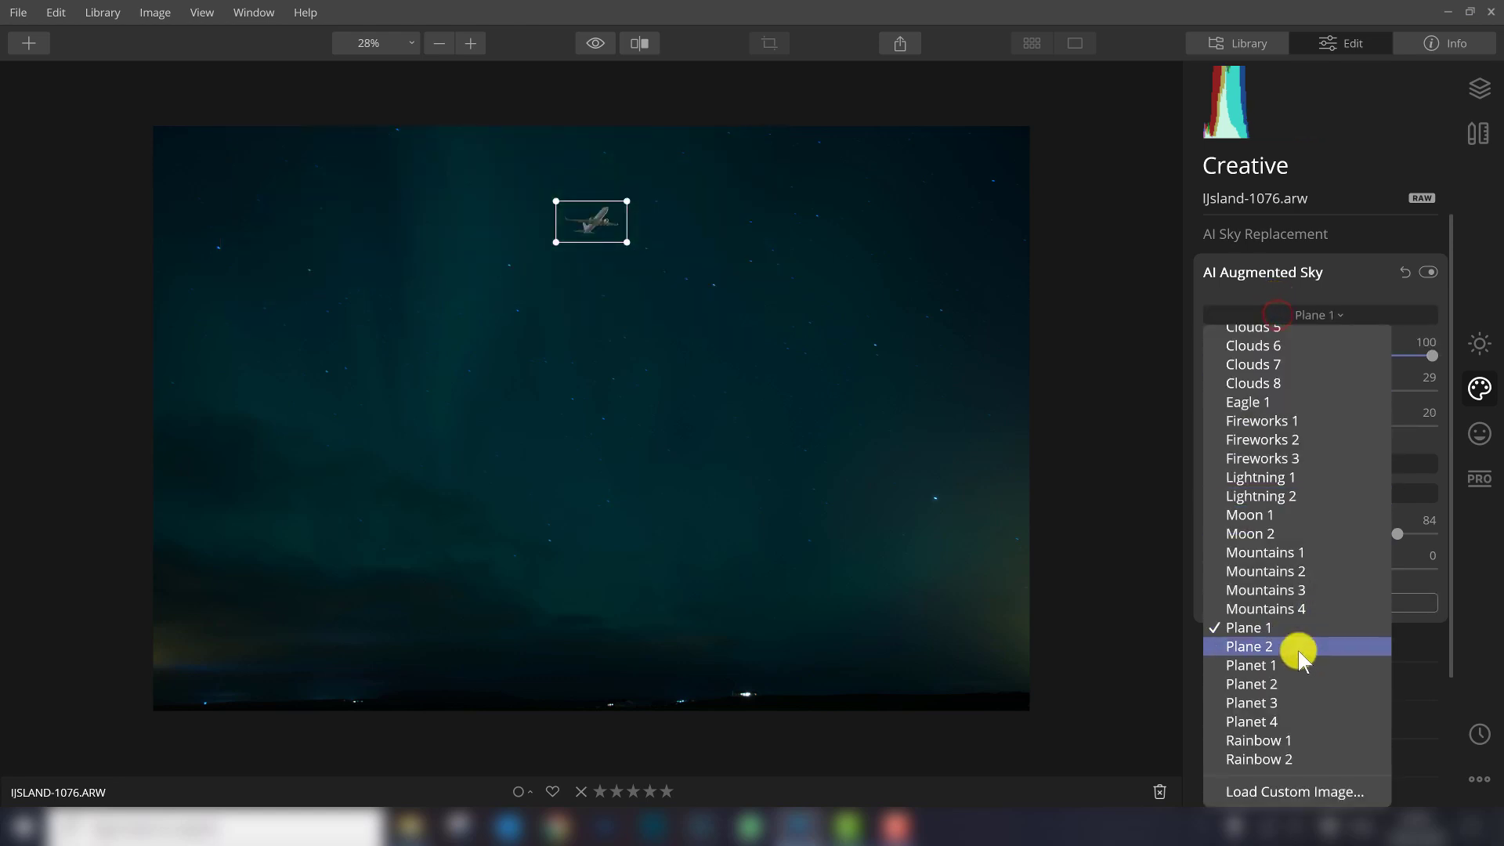
pyautogui.click(1285, 668)
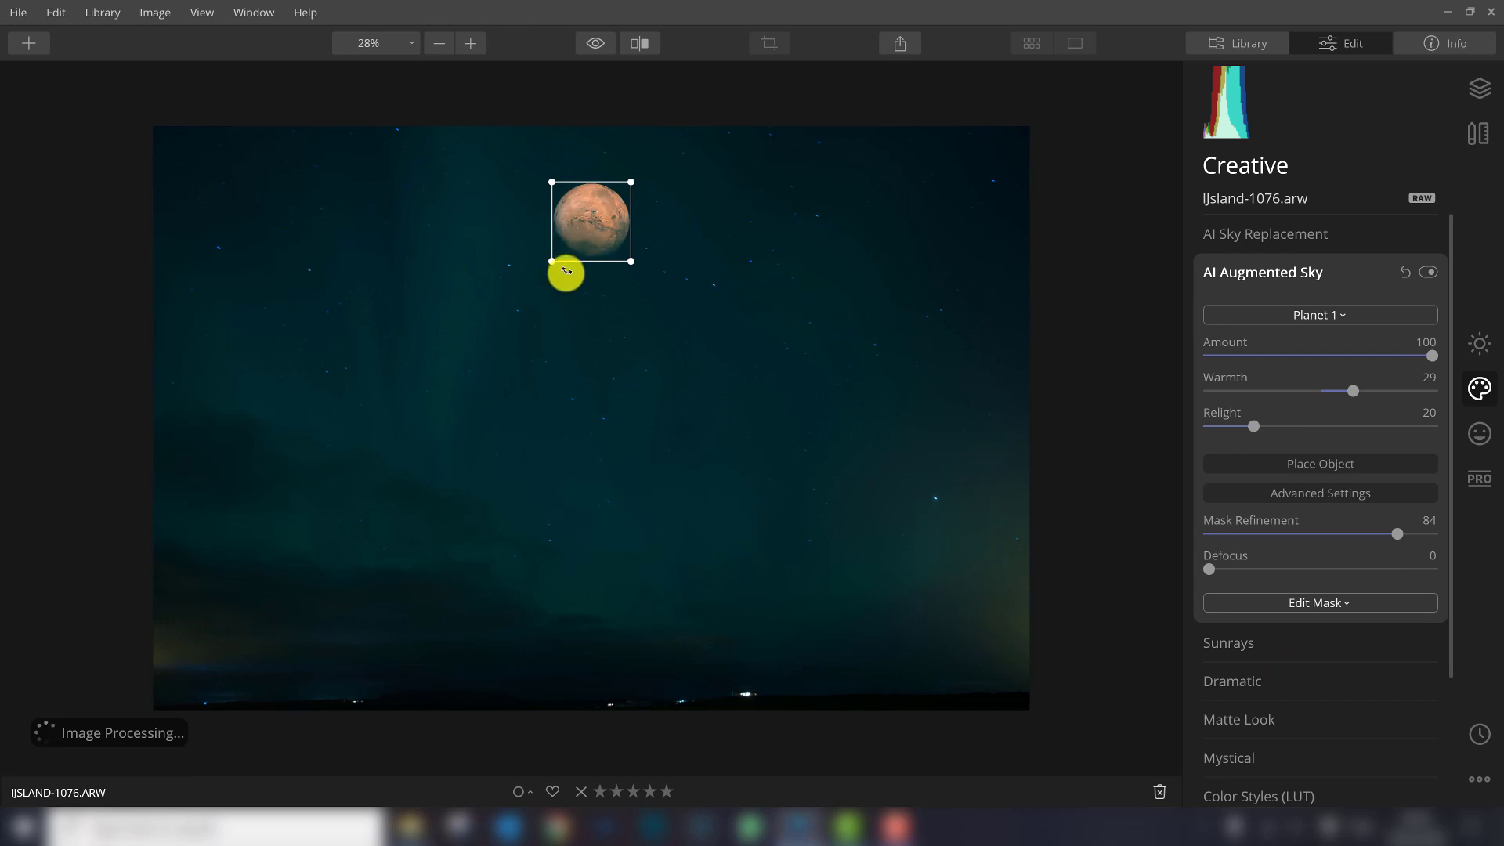
pyautogui.moveTo(633, 270); pyautogui.dragTo(772, 386)
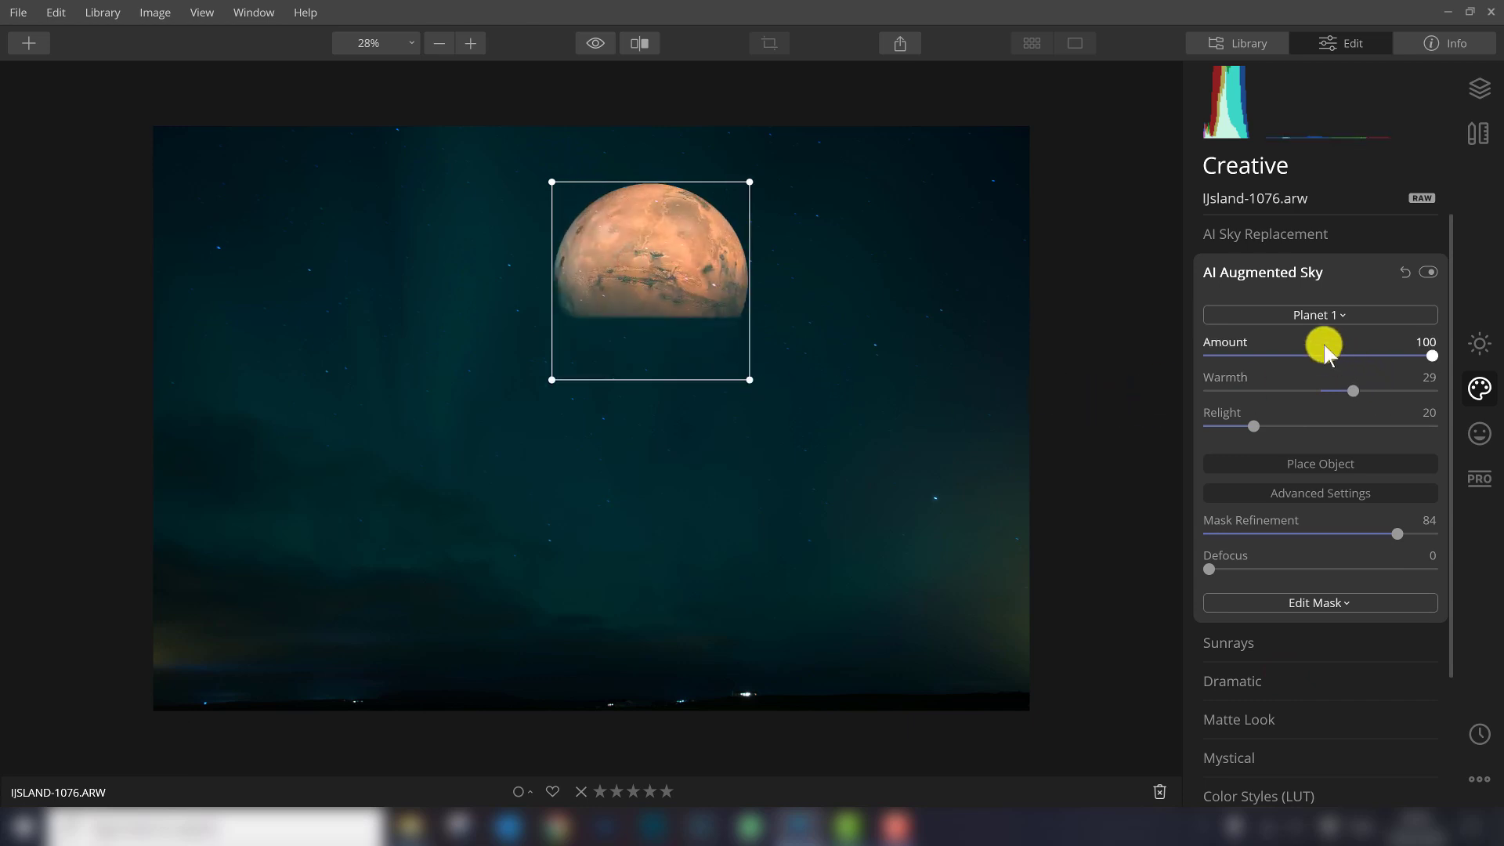
pyautogui.moveTo(729, 248); pyautogui.dragTo(777, 214)
# Step: Swap to Moon 1, enlarge it and raise it to the top, then switch to Moon 2
pyautogui.click(1326, 315)
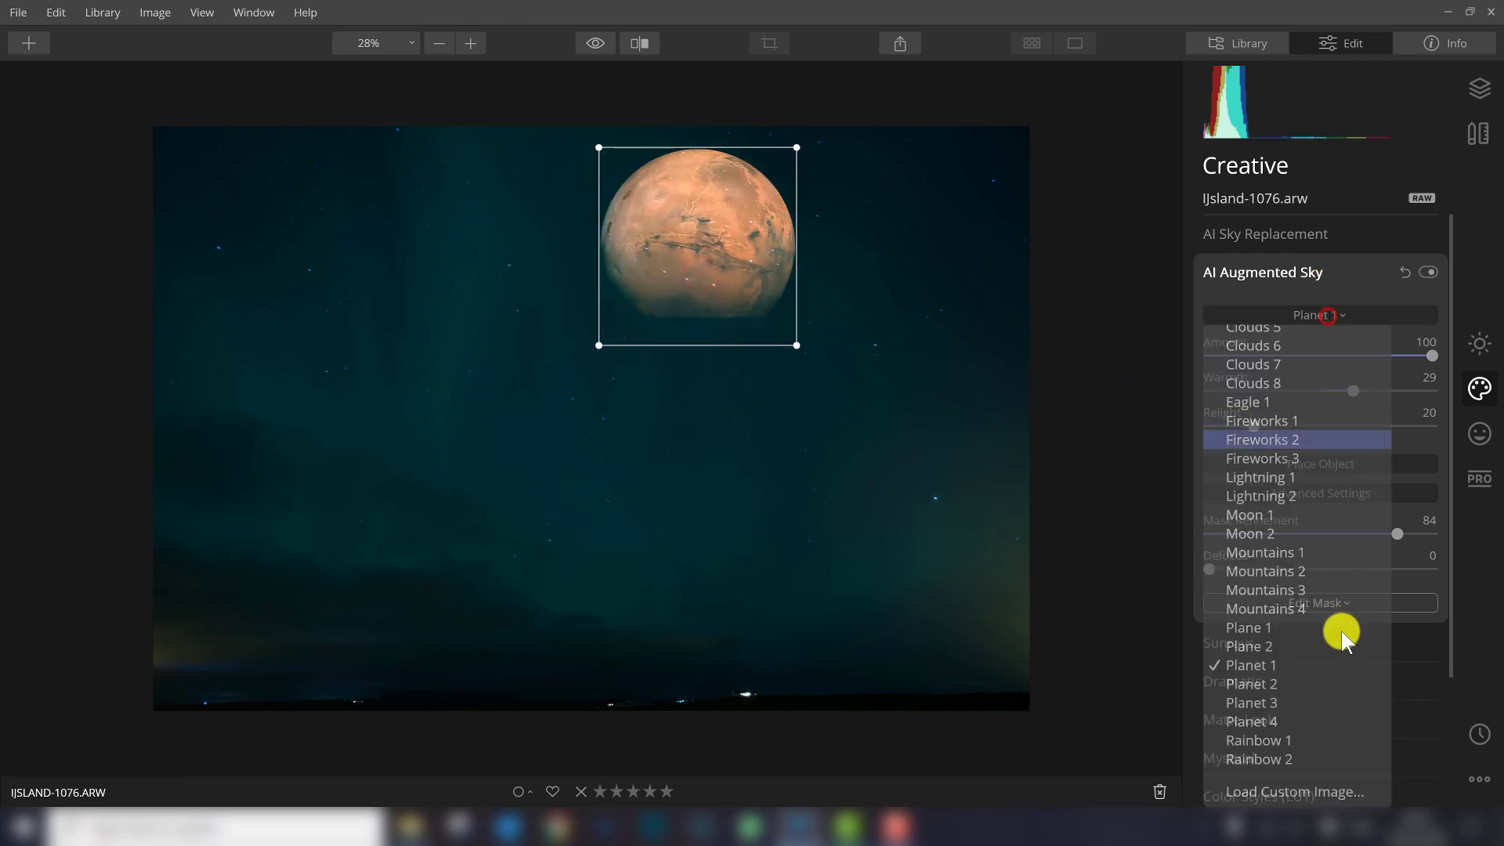
pyautogui.click(1263, 516)
pyautogui.moveTo(639, 252); pyautogui.dragTo(822, 392)
pyautogui.moveTo(671, 222); pyautogui.dragTo(698, 155)
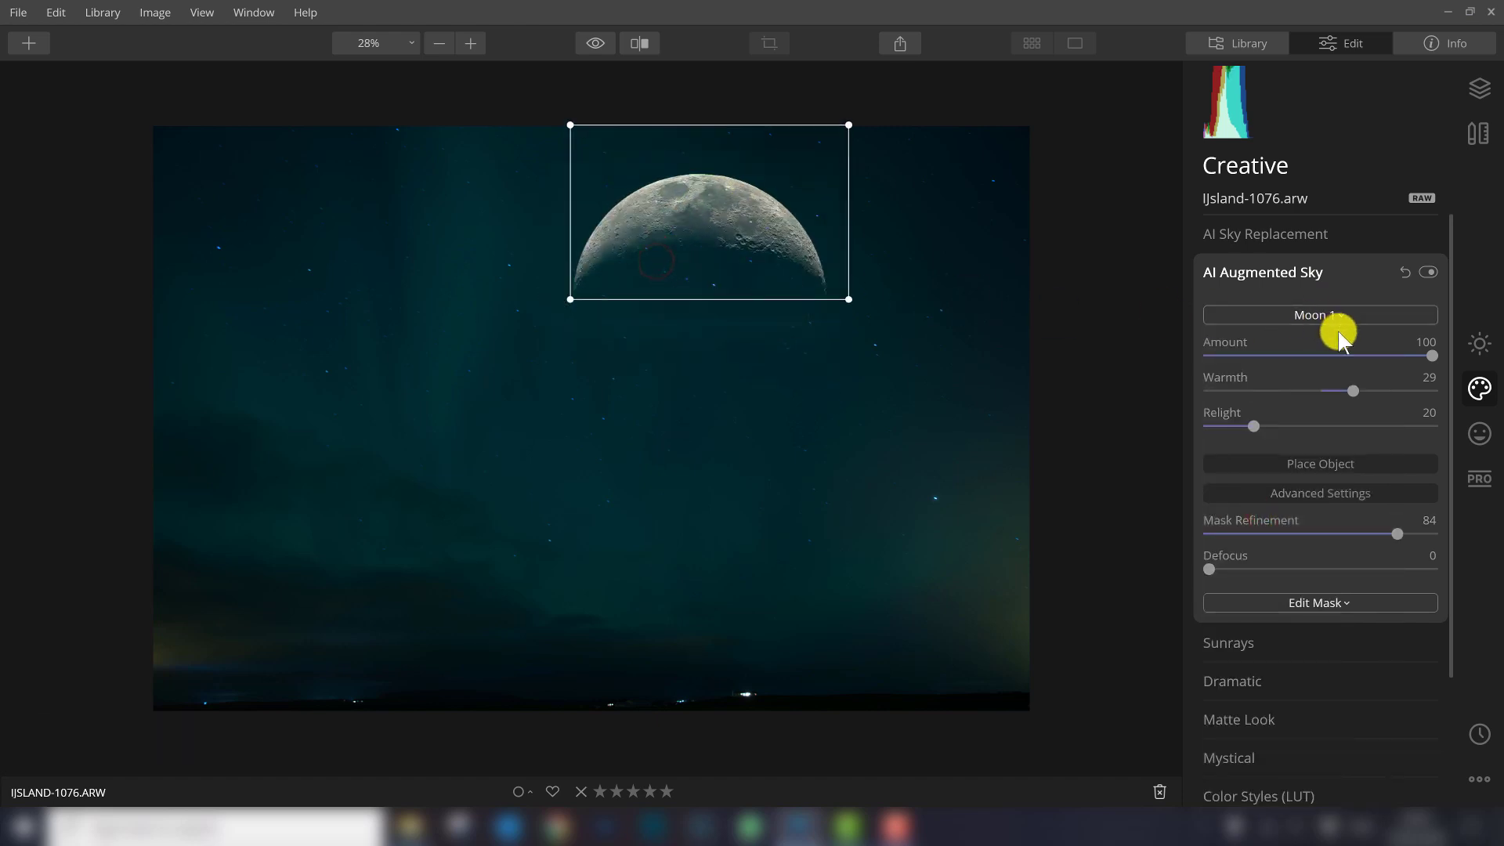
pyautogui.click(1319, 314)
pyautogui.click(1278, 538)
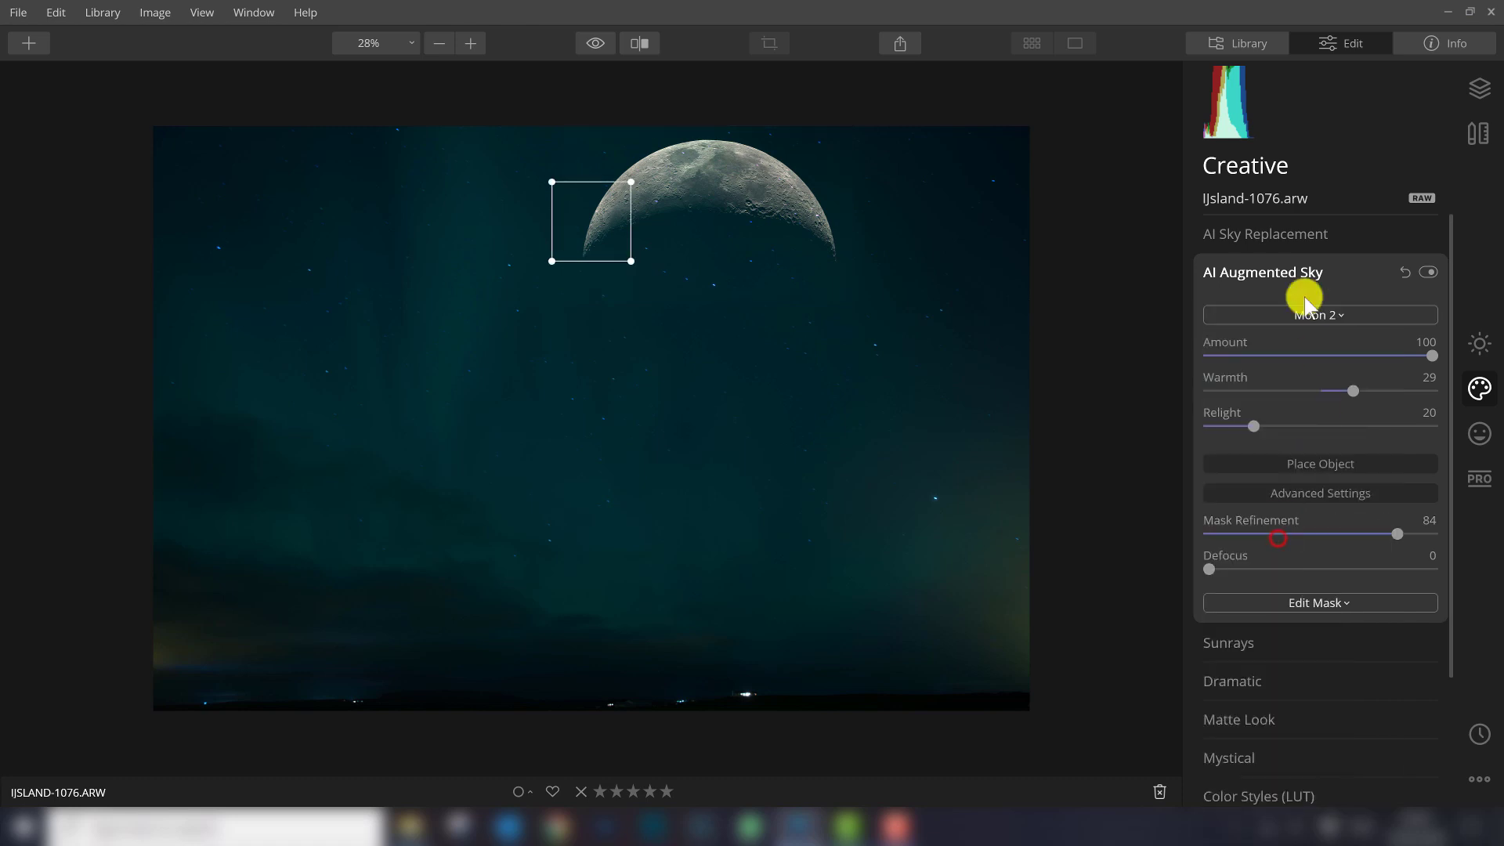
pyautogui.click(1319, 315)
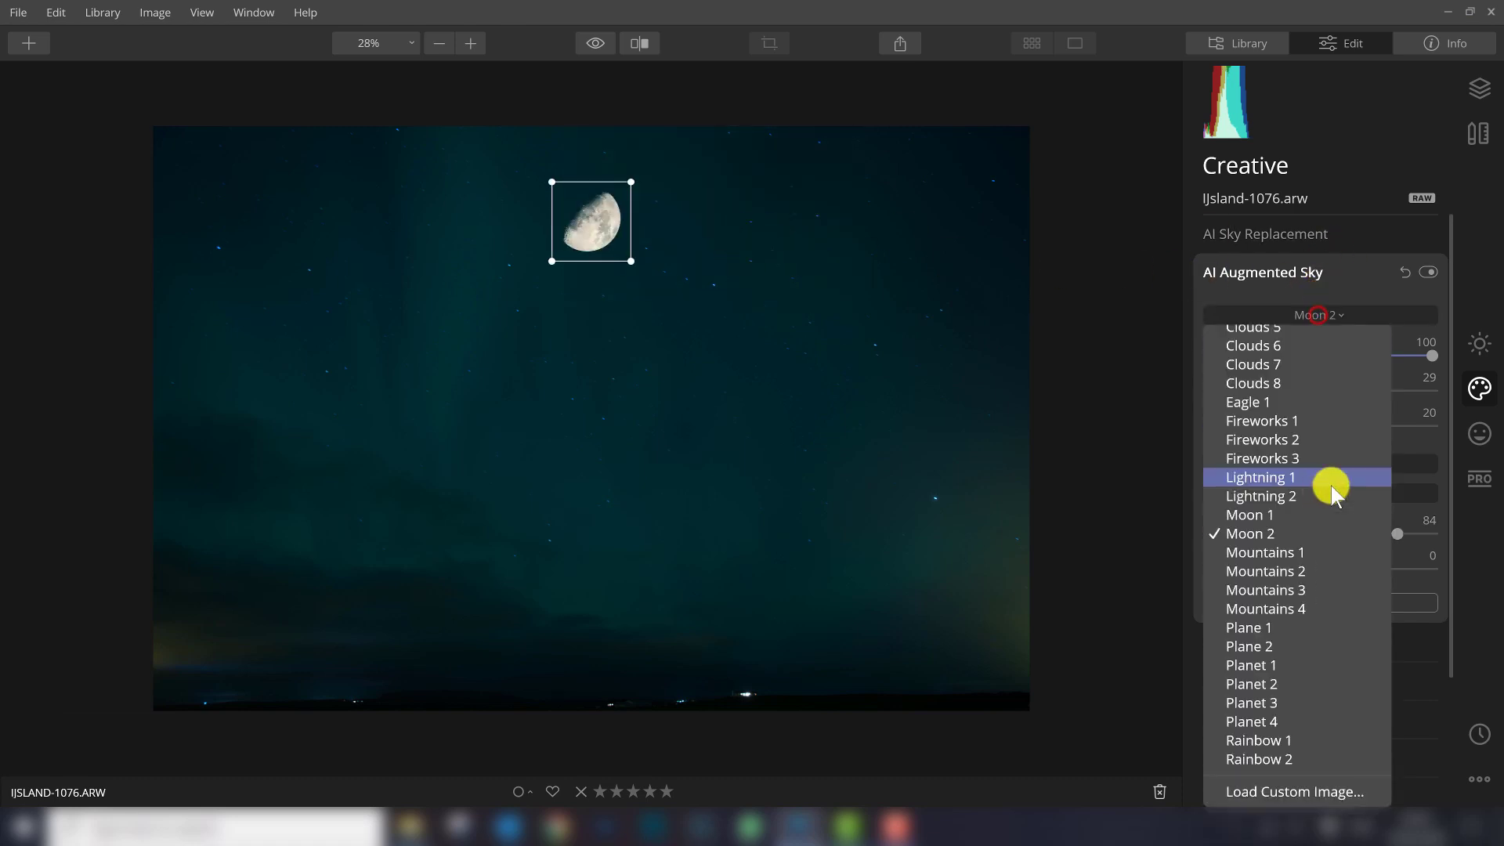
# Step: Place an enlarged Fireworks 1 at the top centre of the sky, then reset the augmented sky
pyautogui.click(1262, 420)
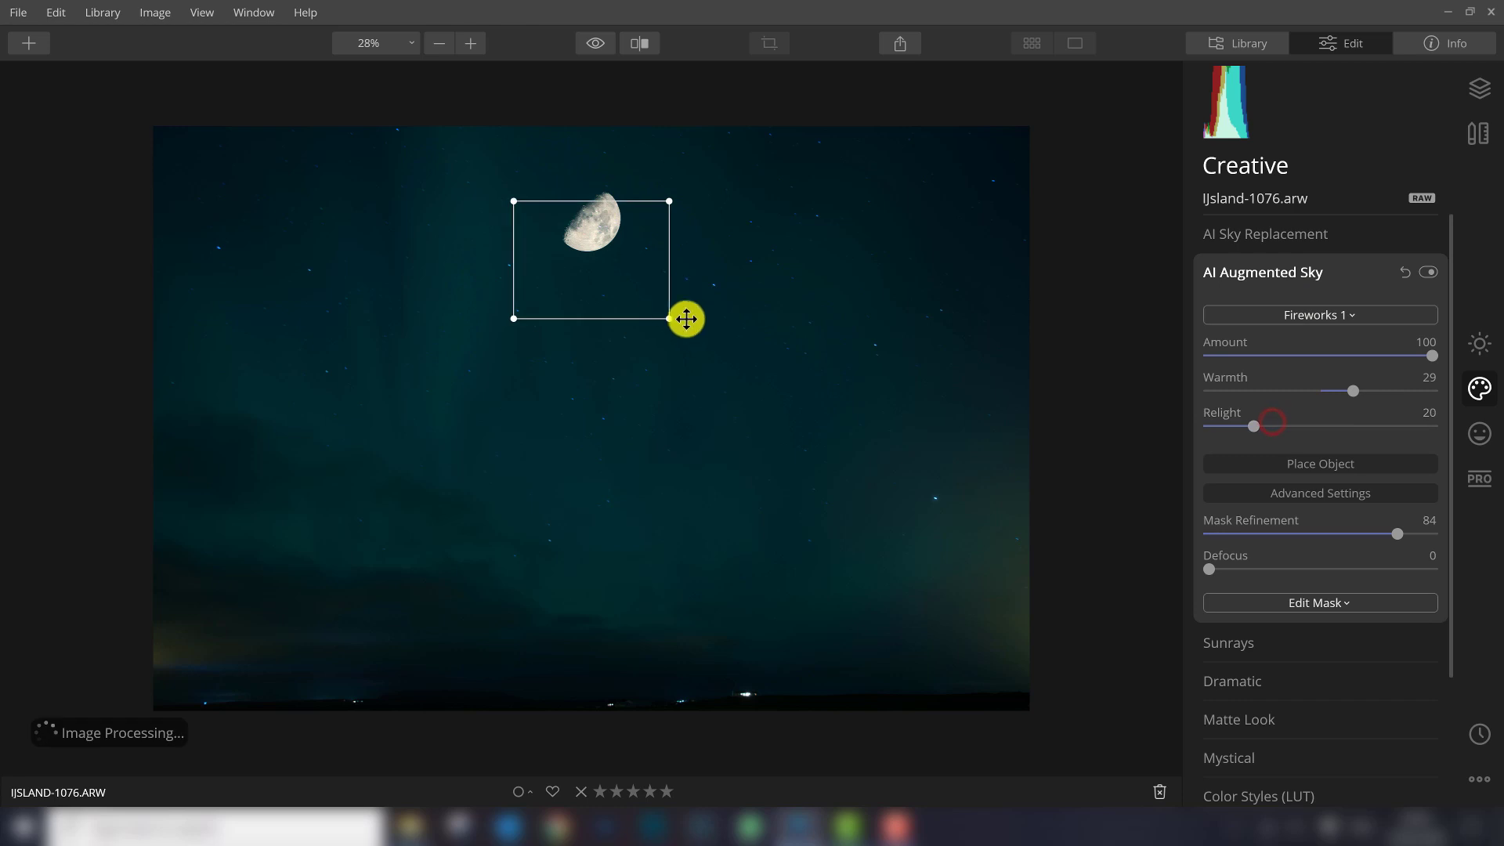
pyautogui.moveTo(666, 323); pyautogui.dragTo(853, 457)
pyautogui.moveTo(732, 349); pyautogui.dragTo(332, 239)
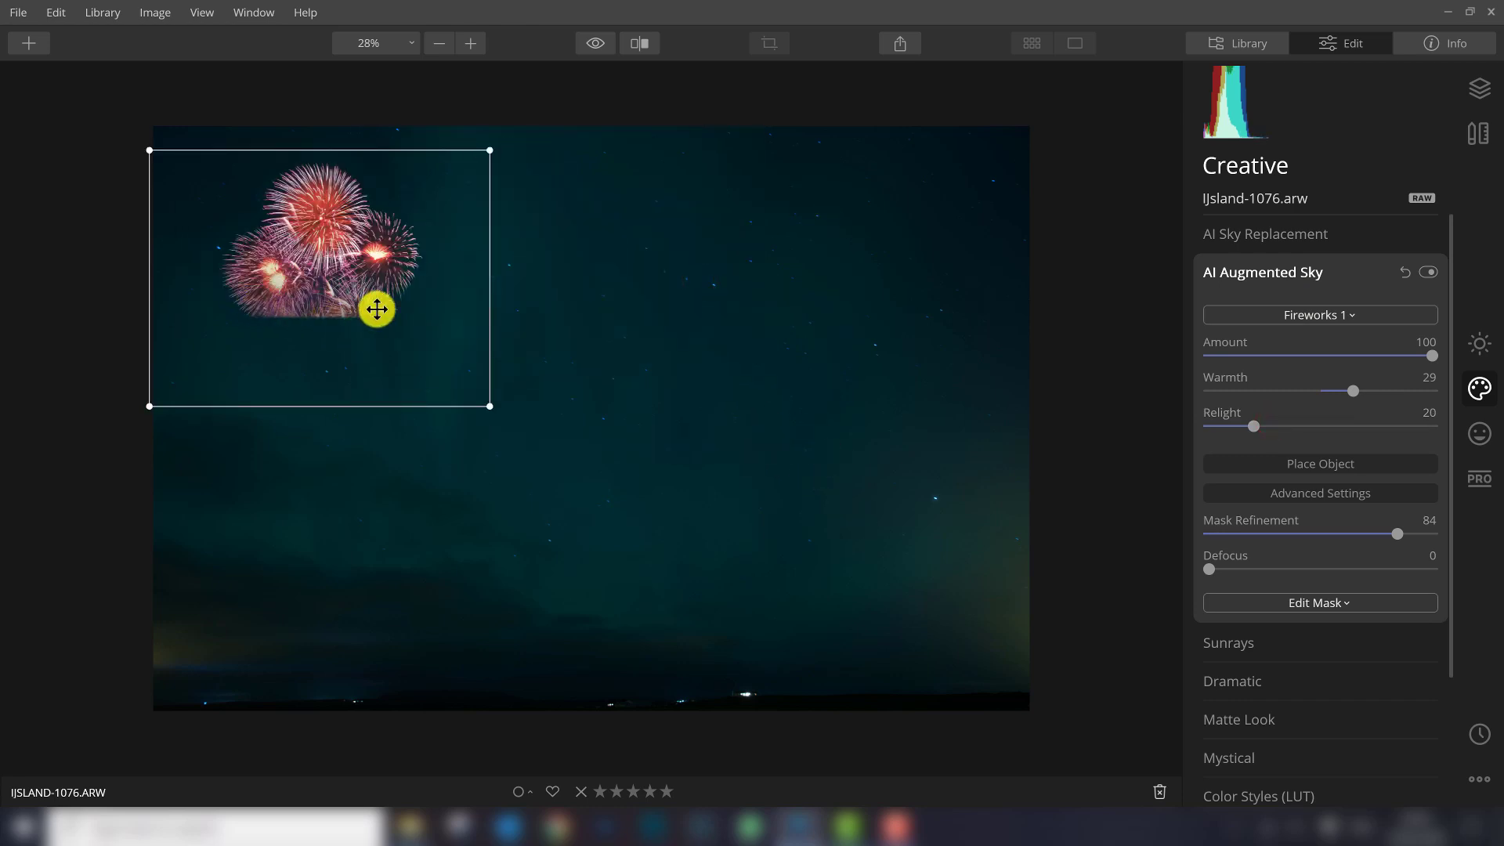
pyautogui.moveTo(329, 255); pyautogui.dragTo(661, 247)
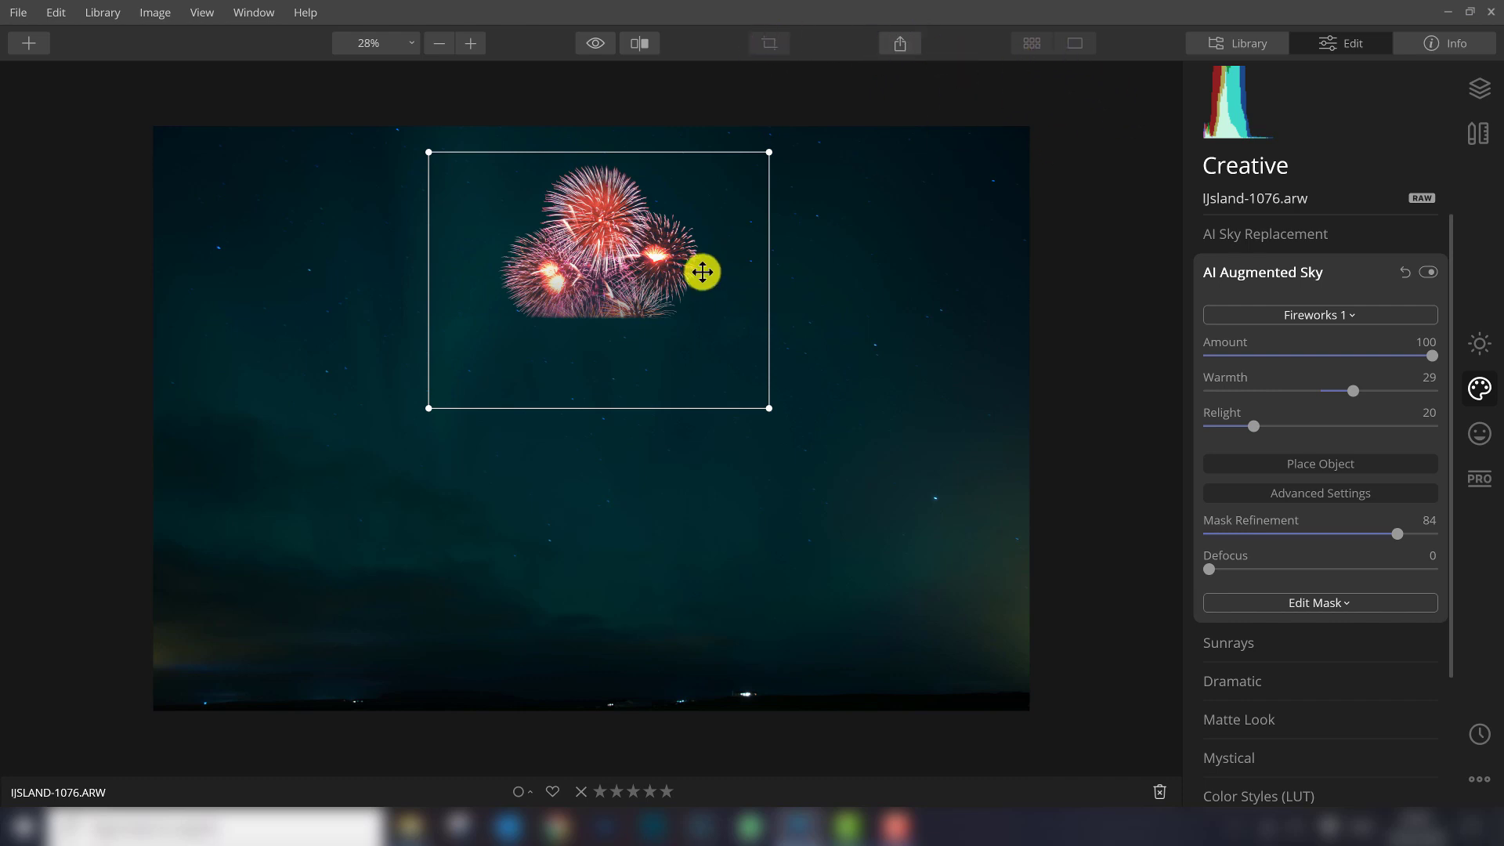
pyautogui.click(633, 263)
pyautogui.click(1405, 268)
# Step: Open the Torres del Paine lake photo and try the Lightning 1 and Lightning 2 sky objects
pyautogui.click(1032, 43)
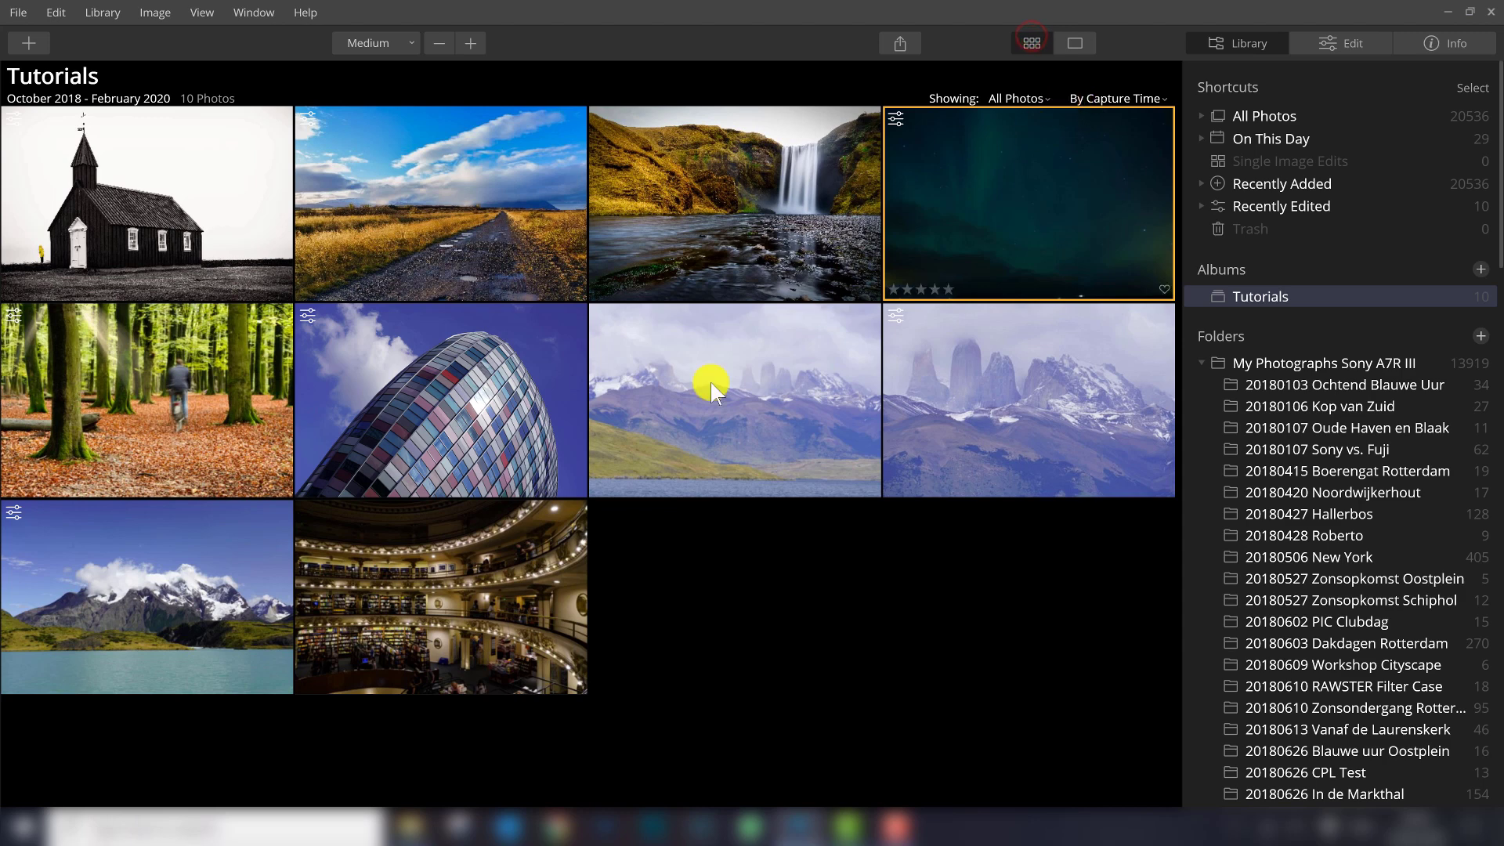
pyautogui.doubleClick(204, 600)
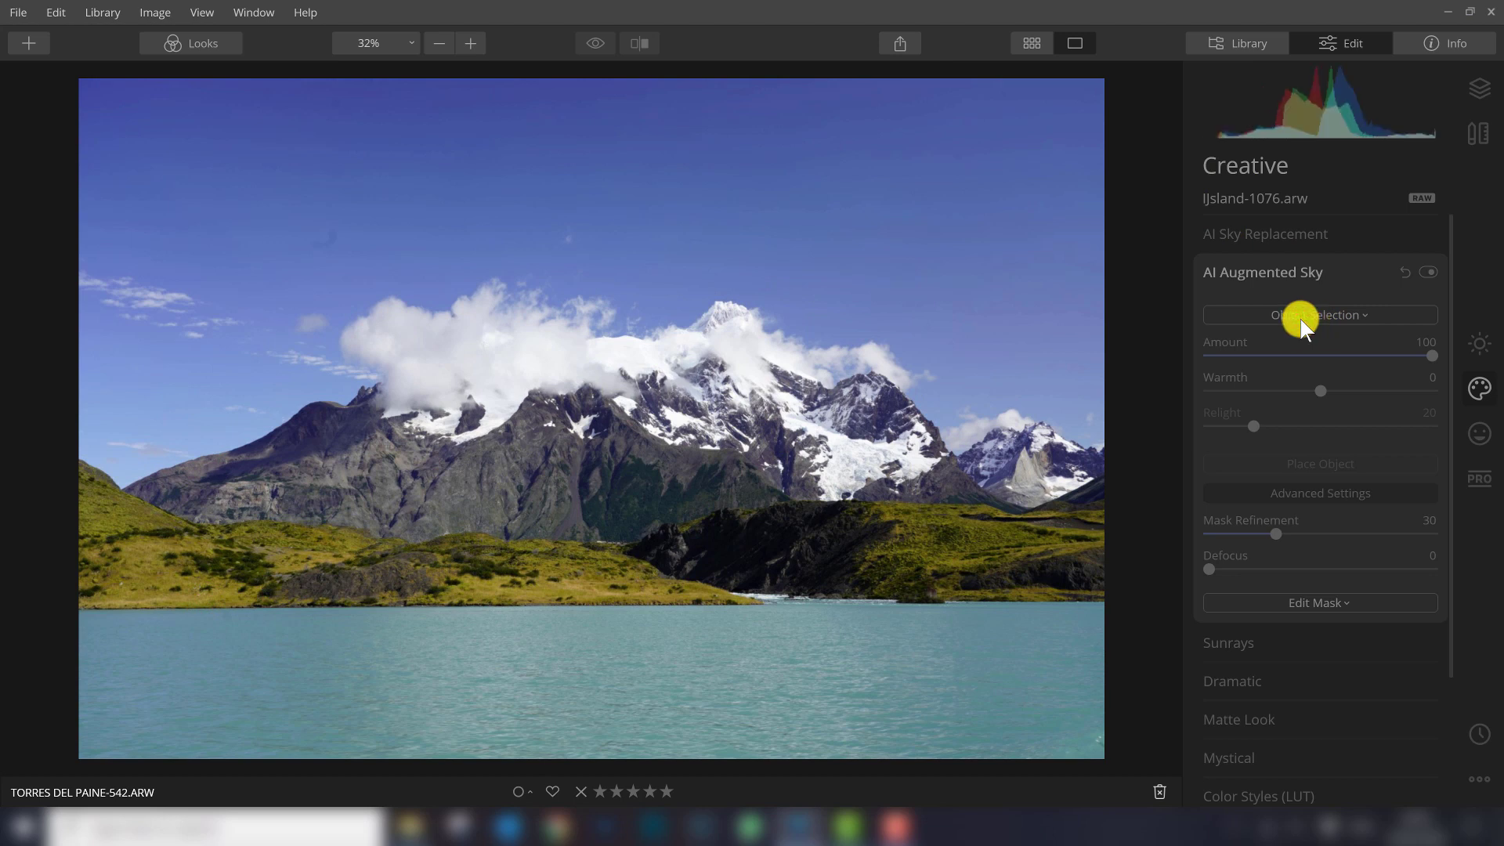
pyautogui.click(1291, 313)
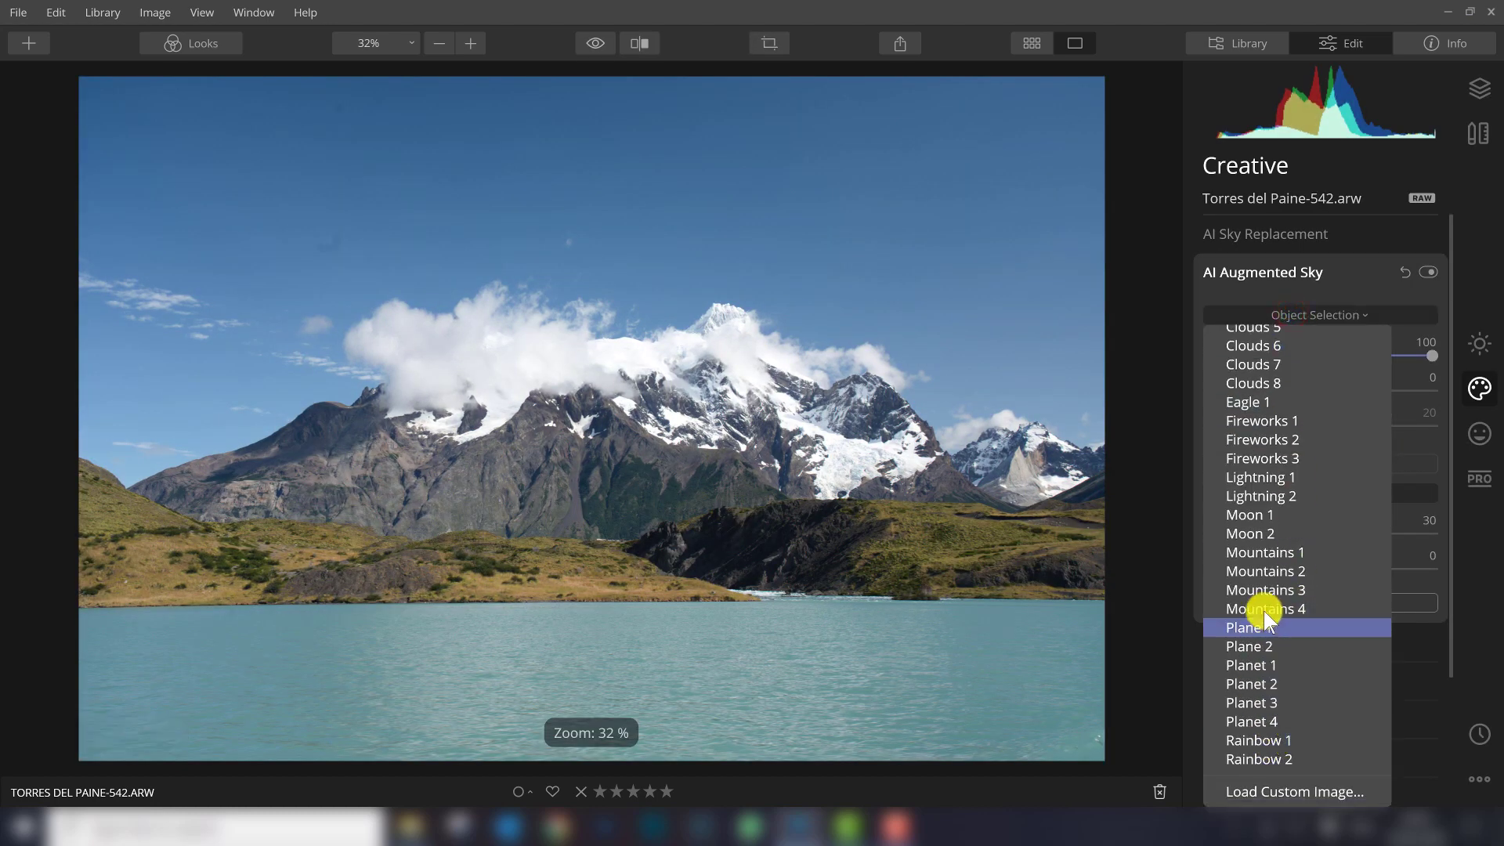
pyautogui.click(1257, 480)
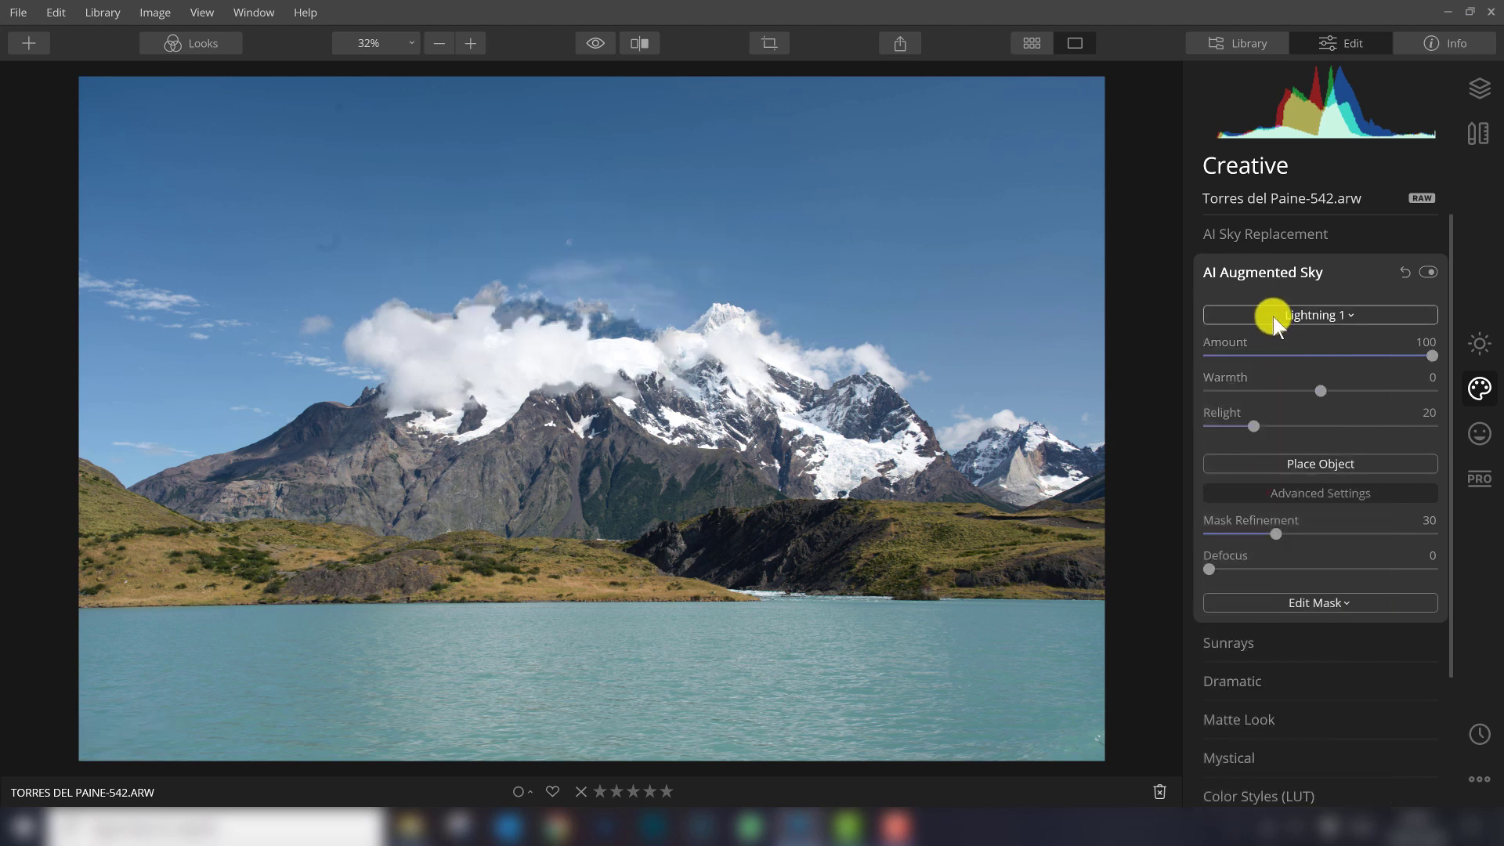
pyautogui.click(1273, 317)
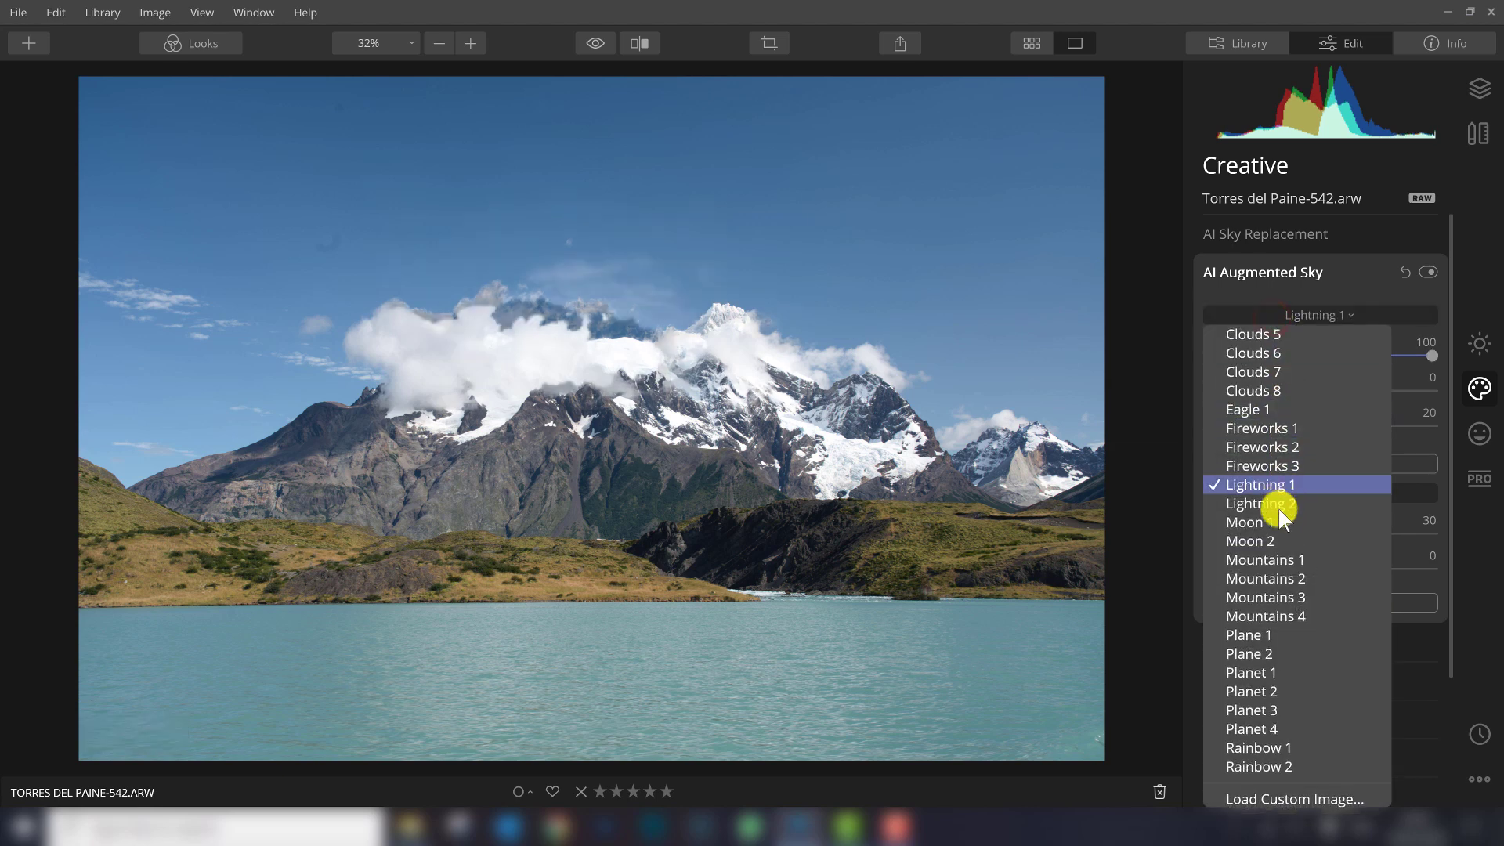
pyautogui.click(1277, 506)
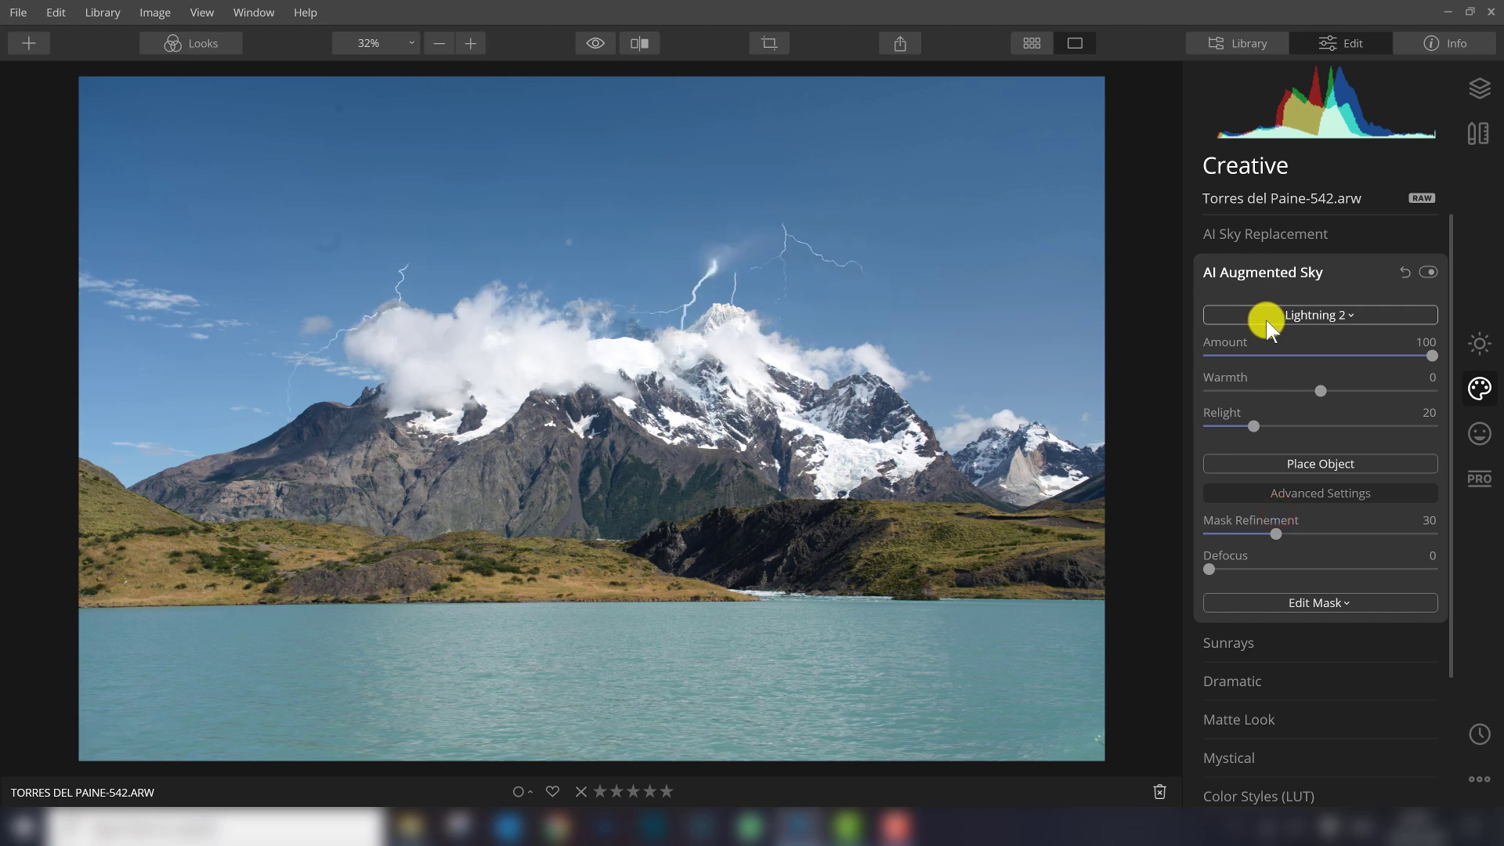
# Step: Swap the lightning for Eagle 1 and place the eagle in the upper-right sky
pyautogui.click(1341, 311)
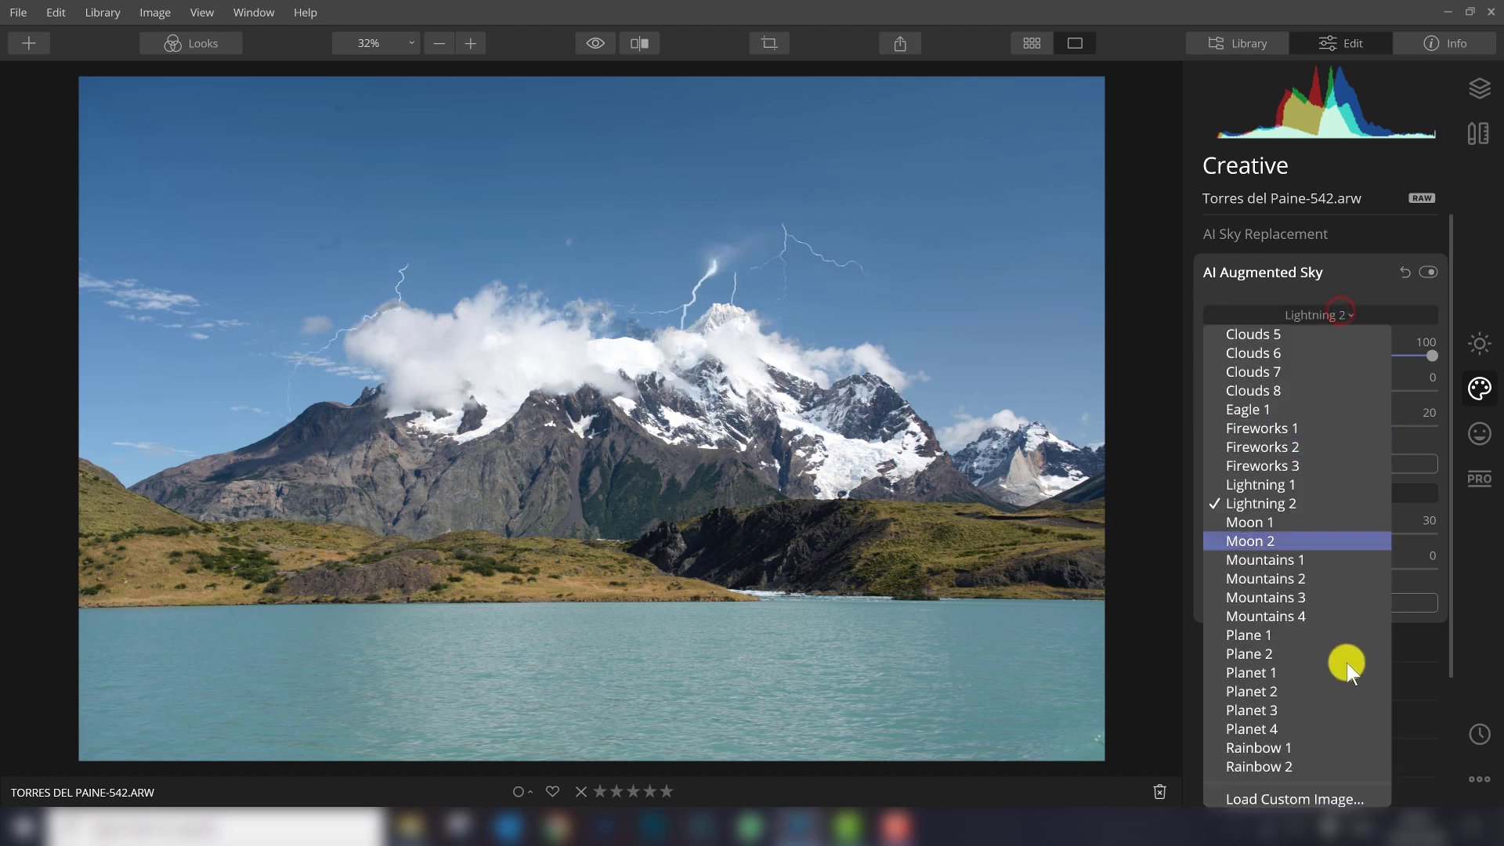
pyautogui.click(1256, 412)
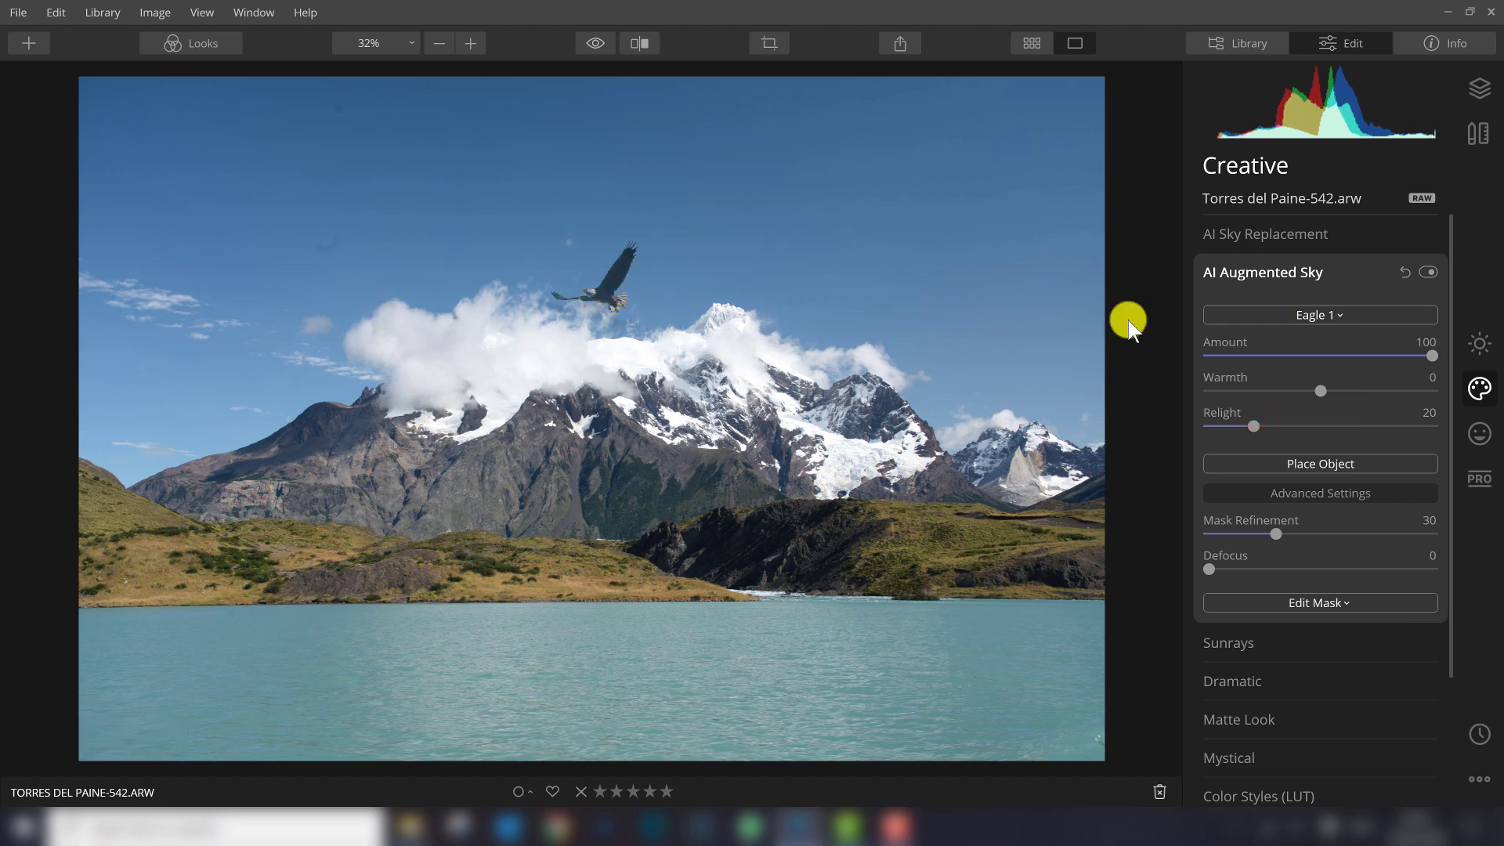
pyautogui.click(1308, 463)
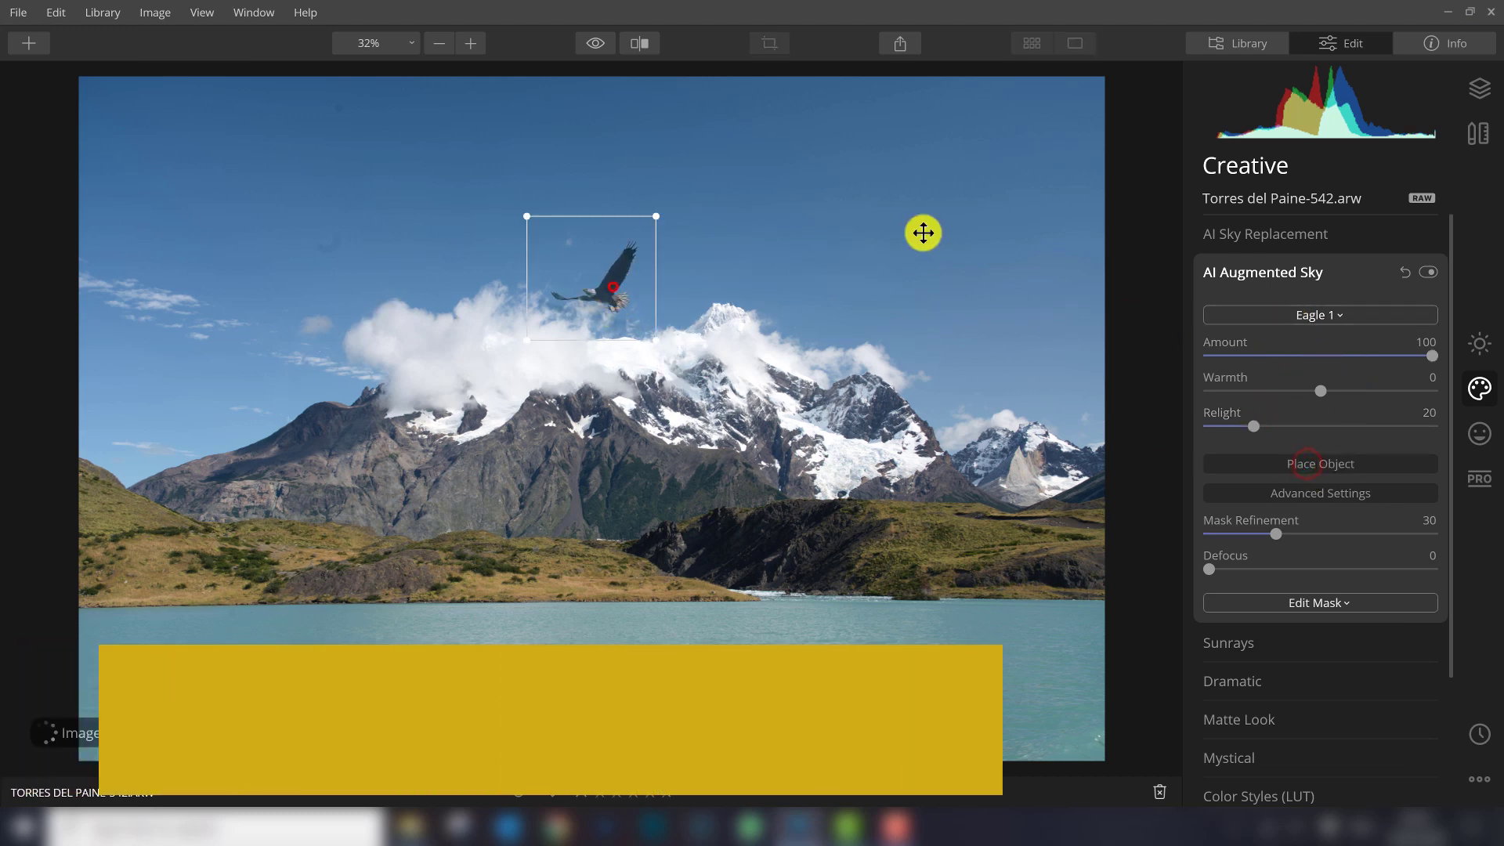
pyautogui.moveTo(613, 286); pyautogui.dragTo(922, 233)
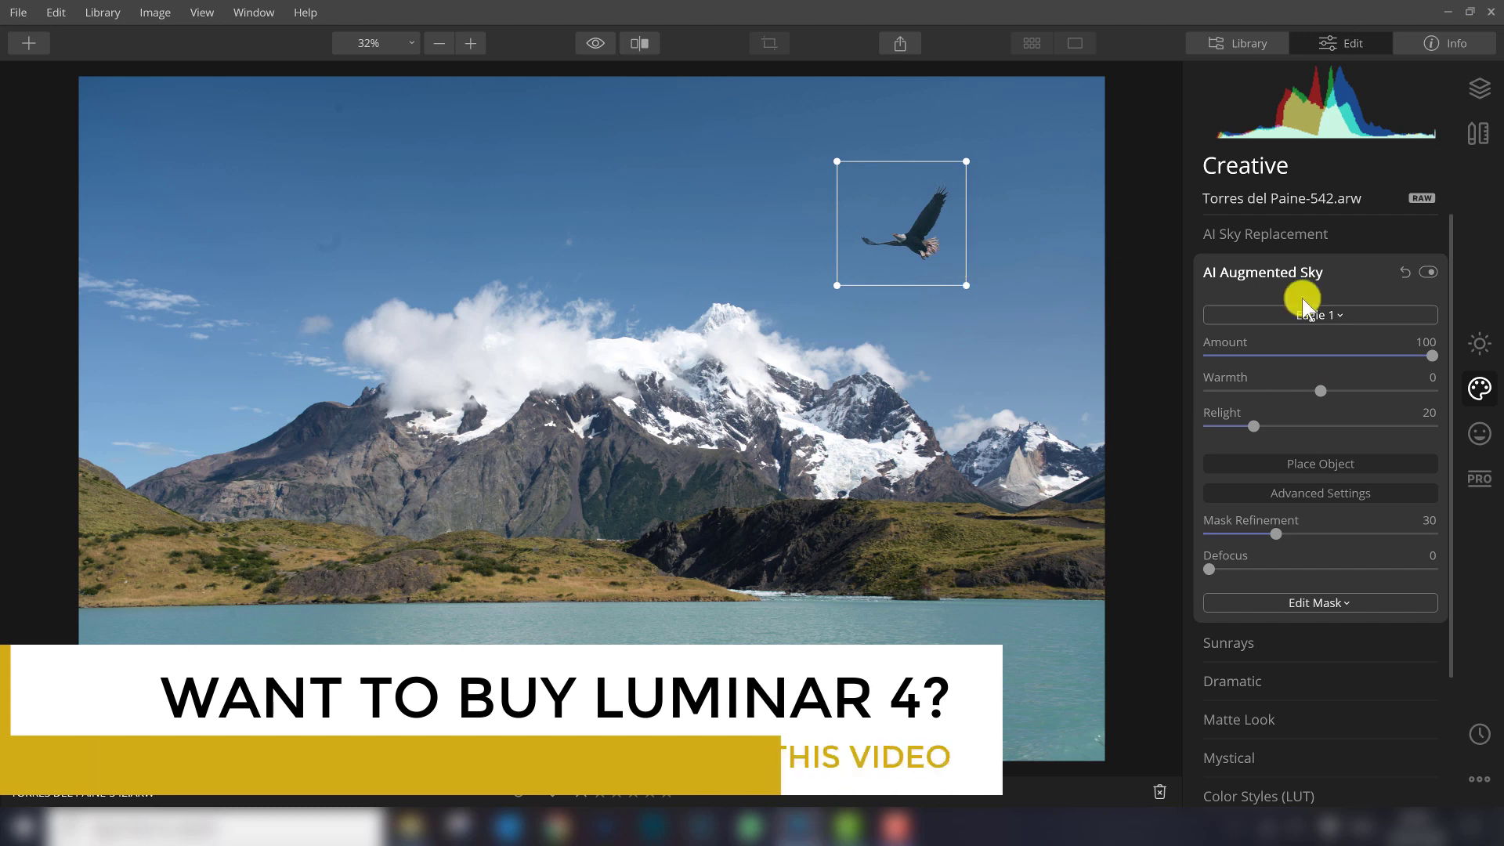
# Step: Review the sky object list, then collapse the AI Augmented Sky section, keeping Eagle 1
pyautogui.click(1277, 311)
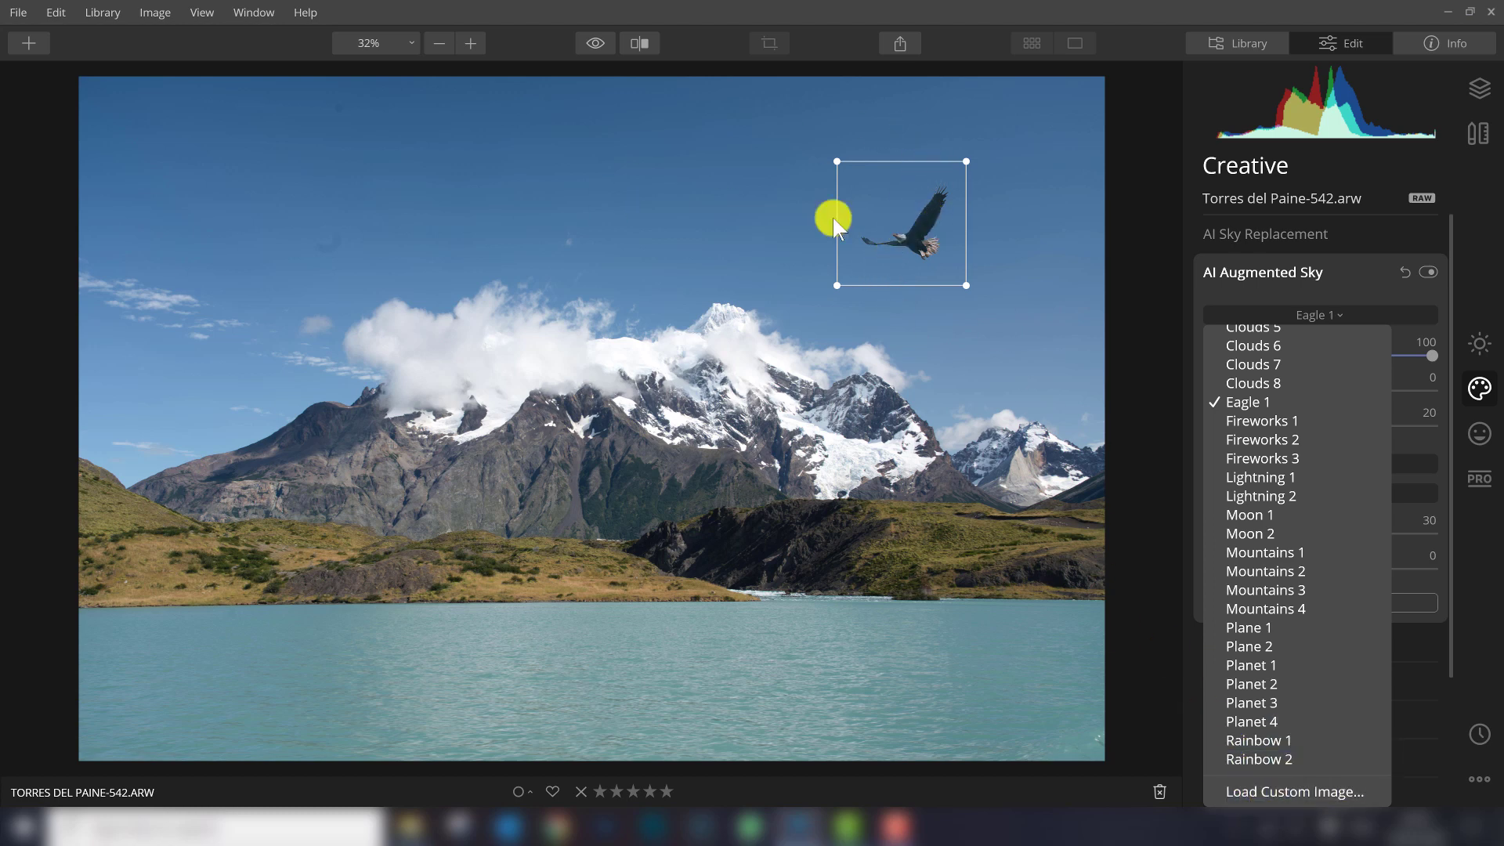
pyautogui.click(1323, 272)
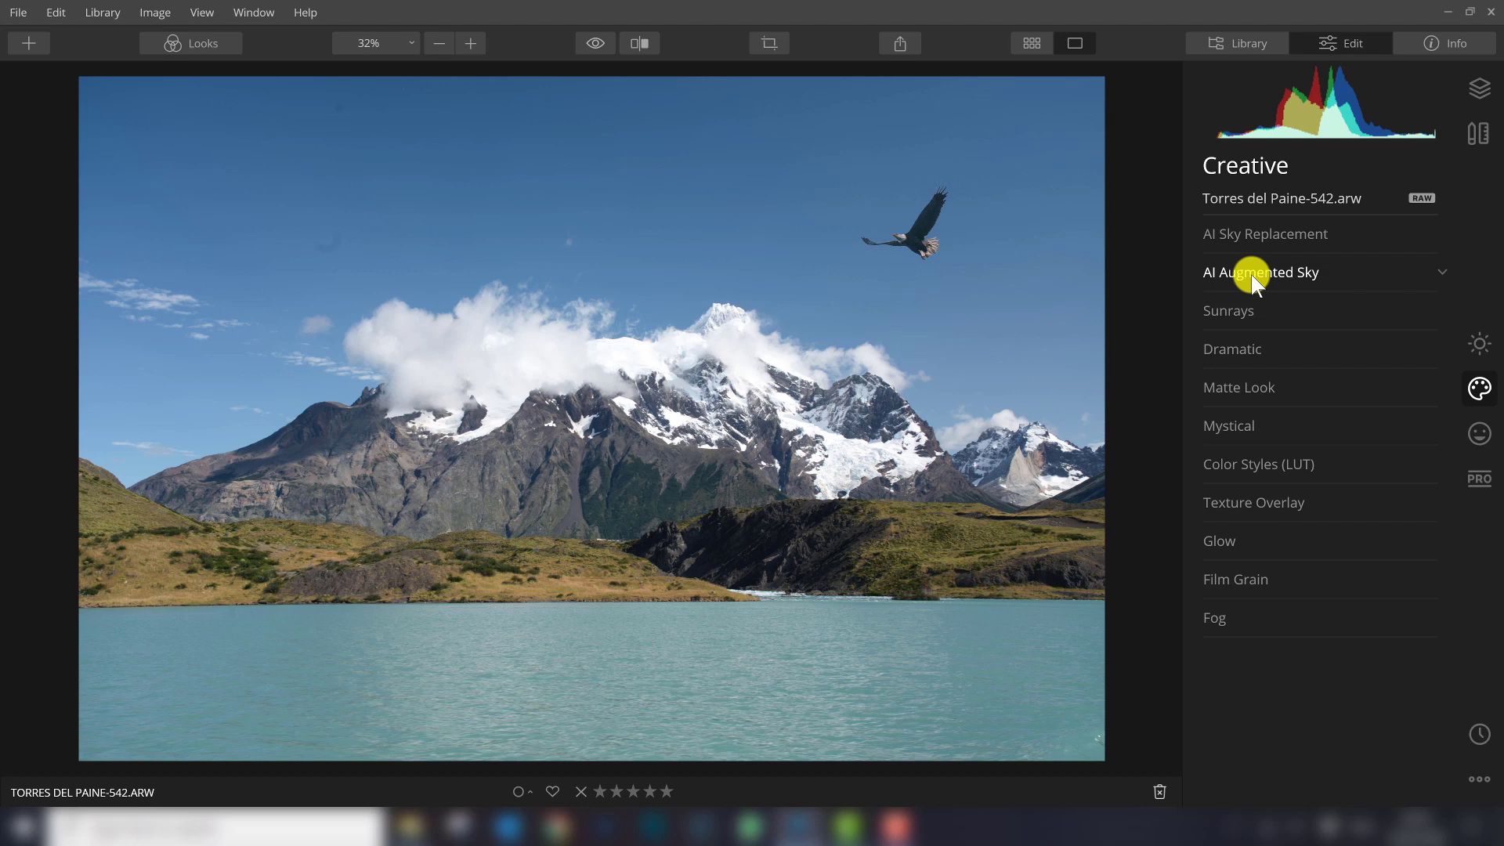
# Step: Expand the AI Augmented Sky section in the Creative panel to reveal Eagle 1's controls
pyautogui.click(1252, 274)
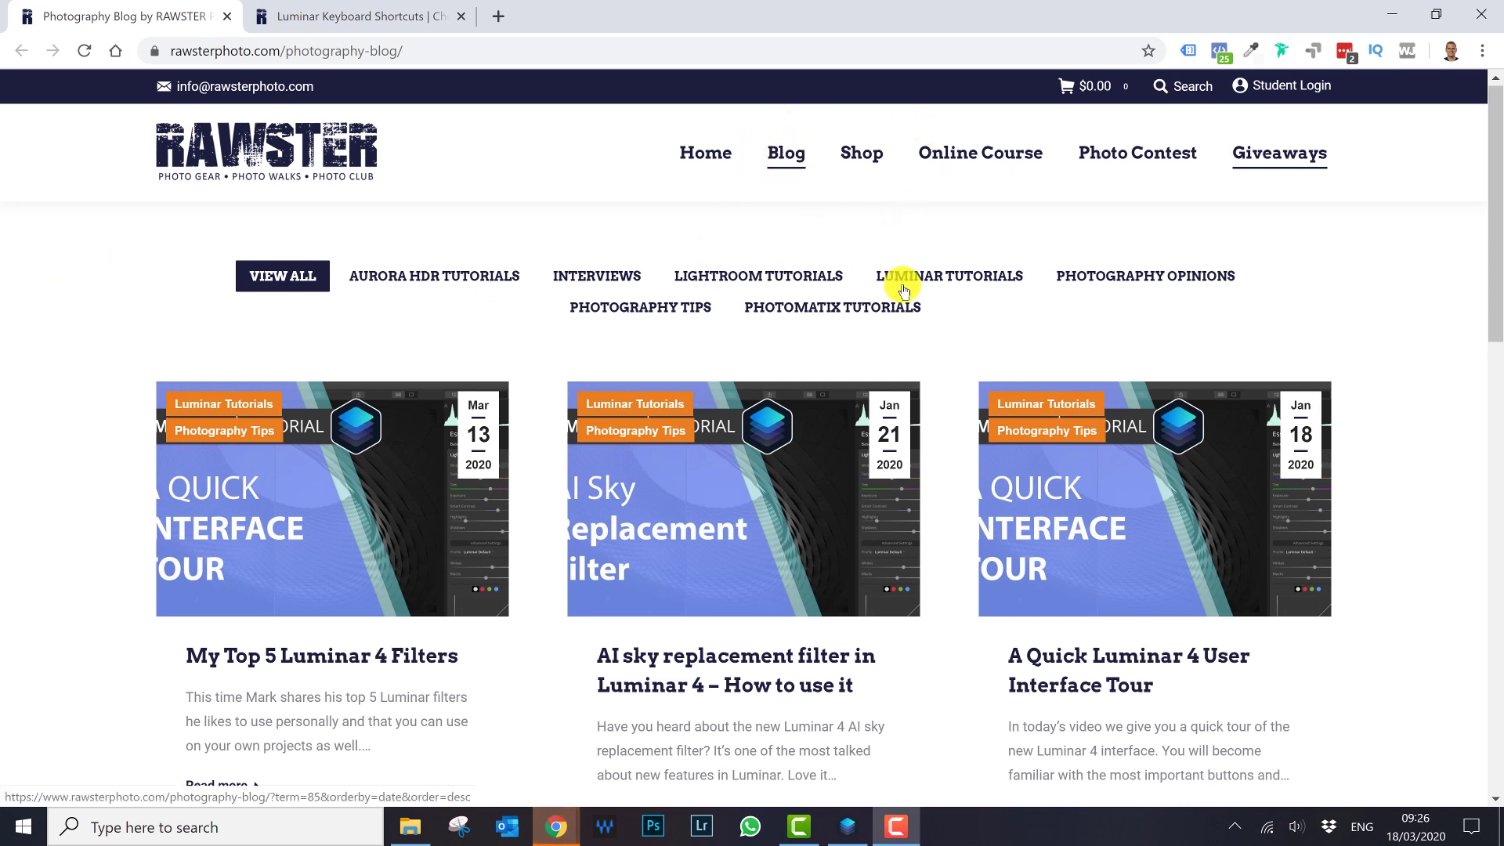
# Step: From the RAWSTER blog's Giveaways menu, open the Free Luminar Shortcuts Cheat Sheet page
pyautogui.scroll(-7, 835, 396)
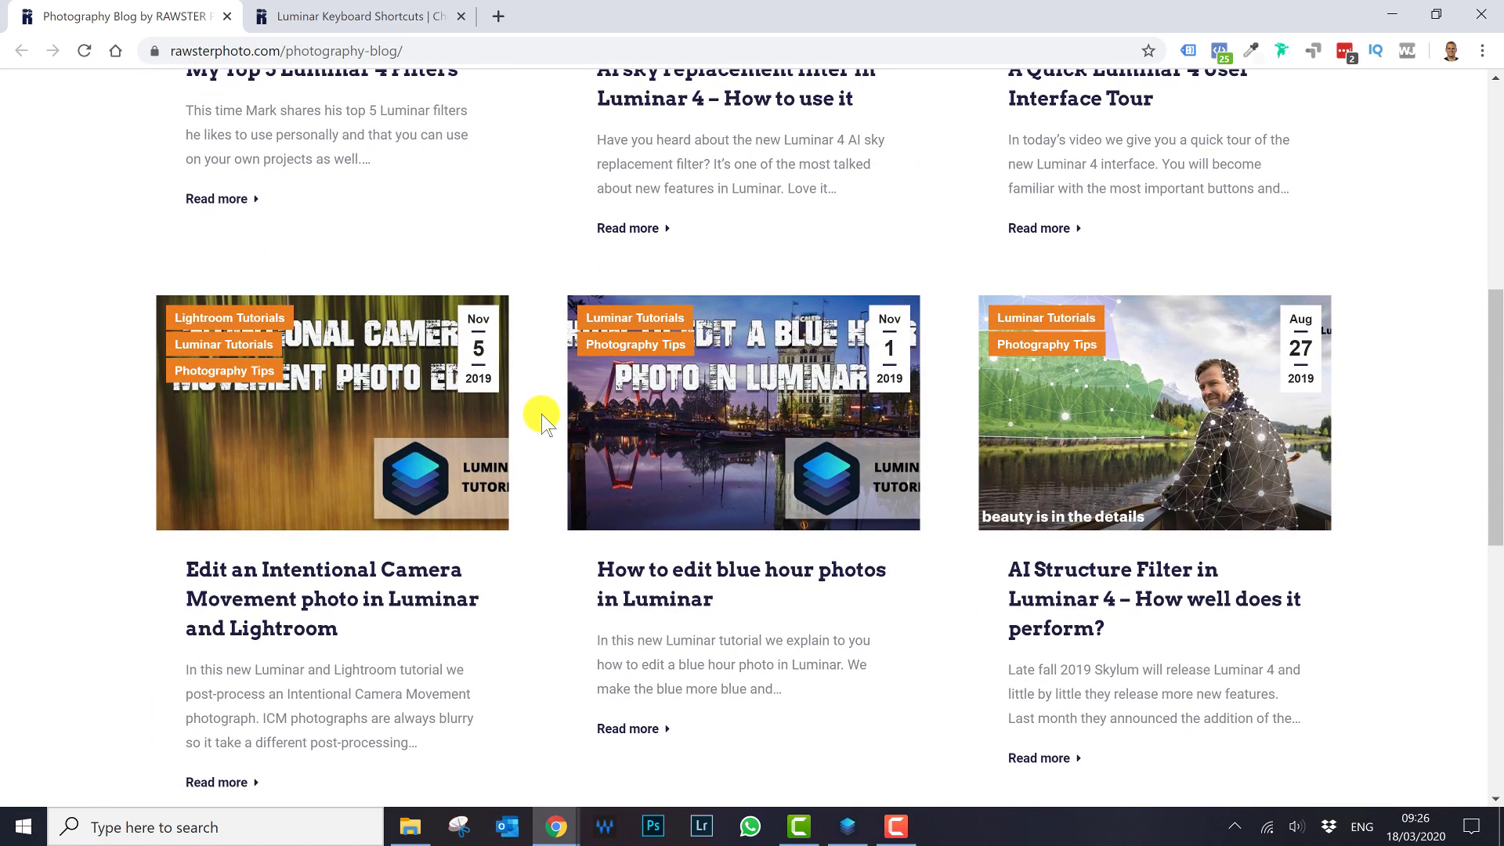
pyautogui.scroll(7, 542, 415)
pyautogui.moveTo(1285, 166)
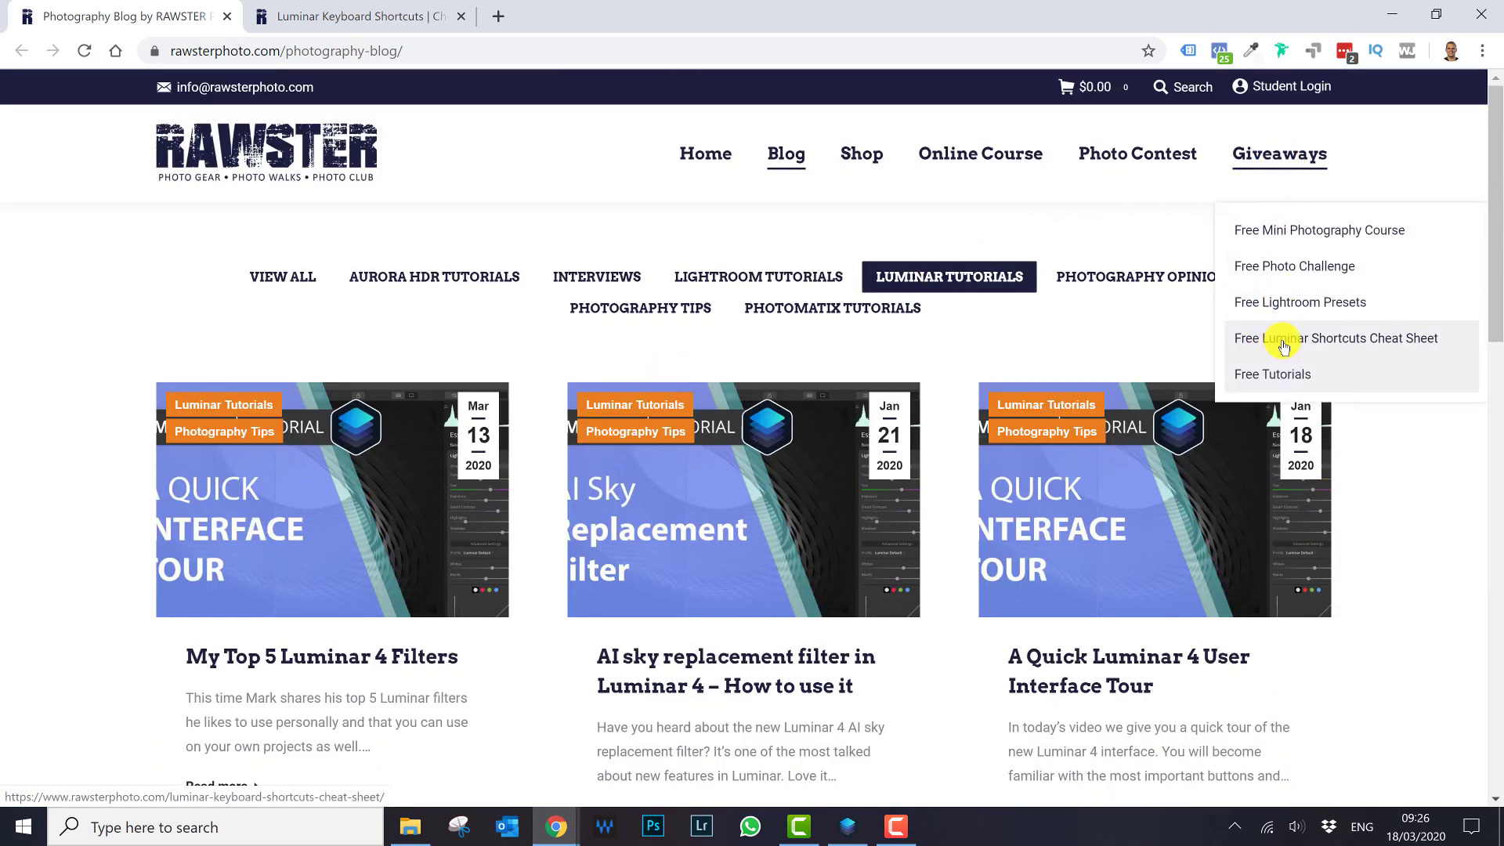
pyautogui.click(1361, 346)
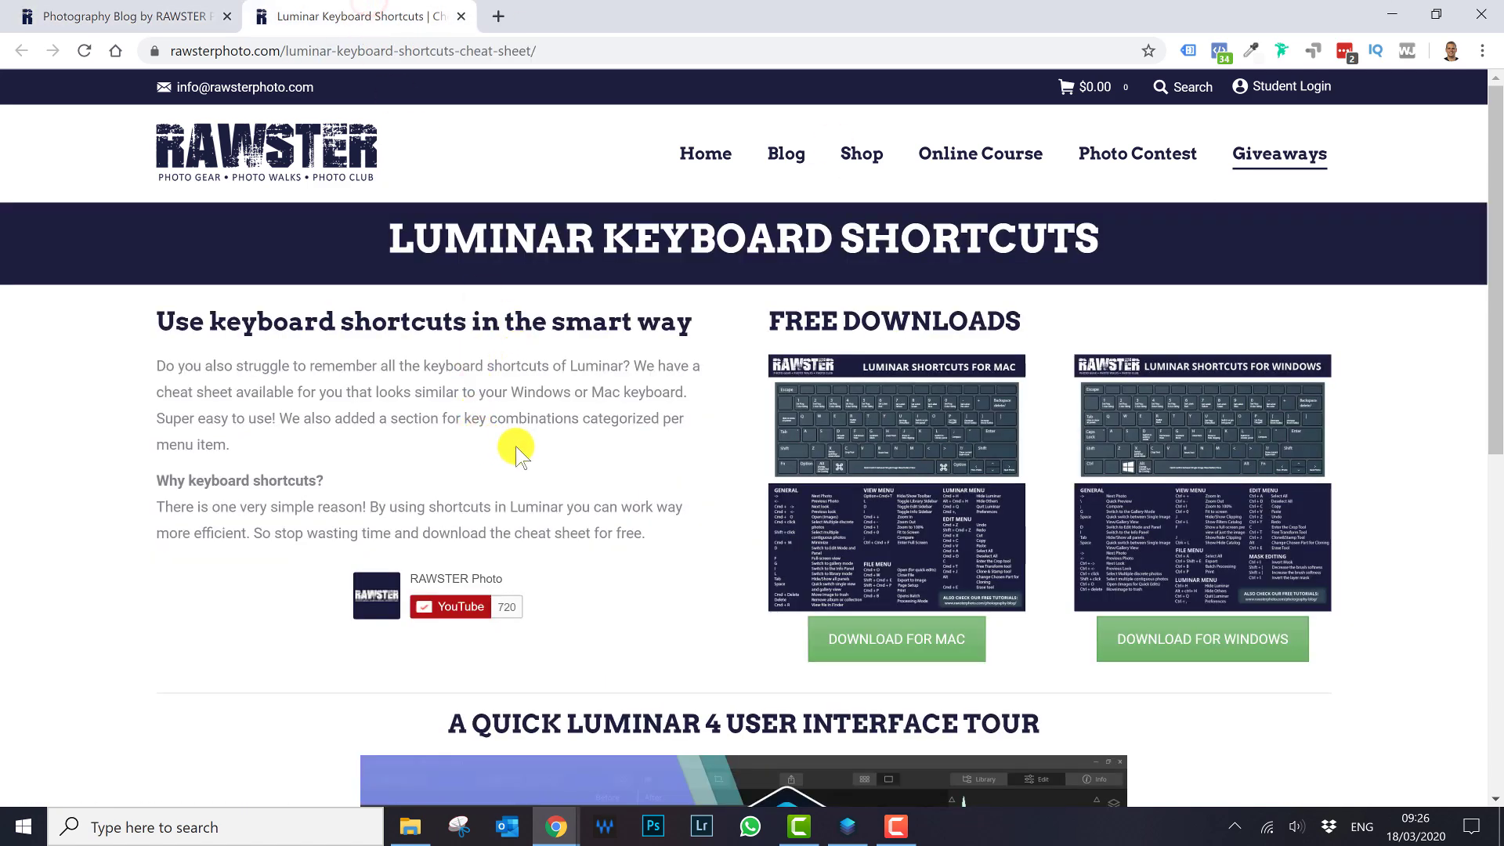